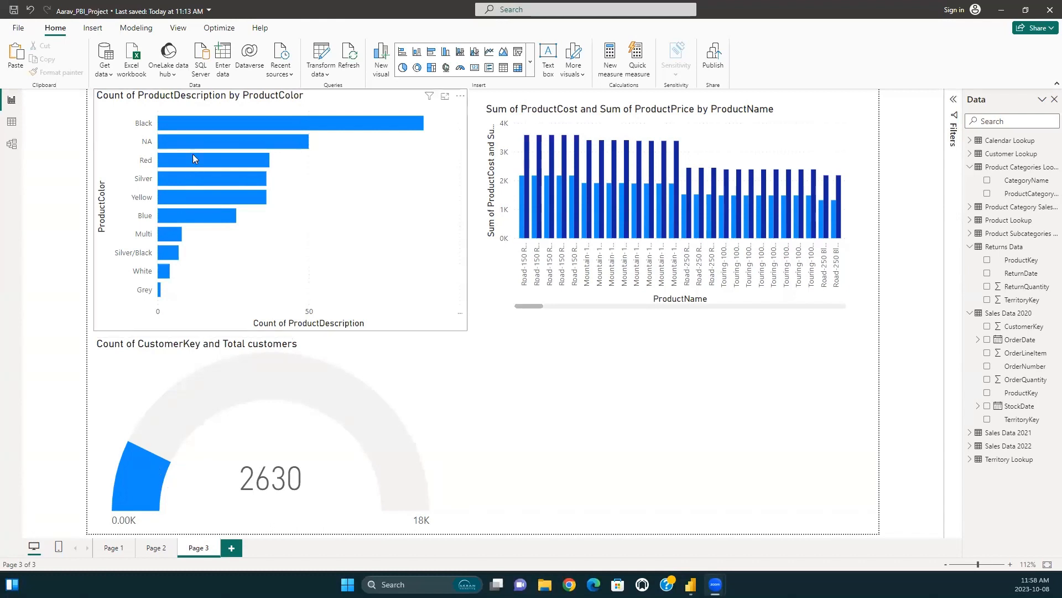
Review the charts on report page 2 and the table relationships in the model diagram.
{"action": "left_click", "coordinate": [157, 548]}
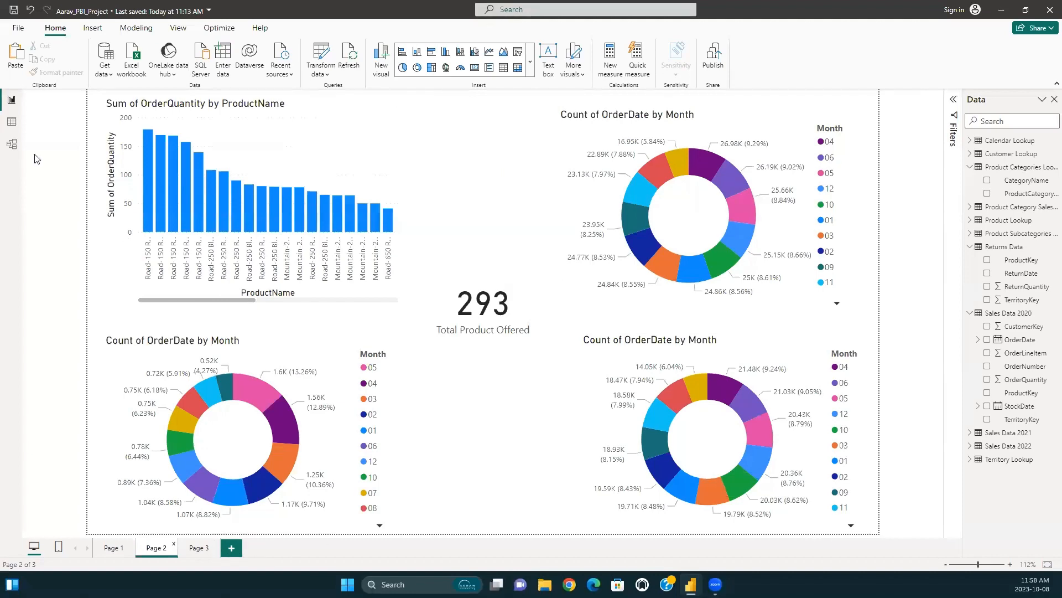
{"action": "left_click", "coordinate": [11, 144]}
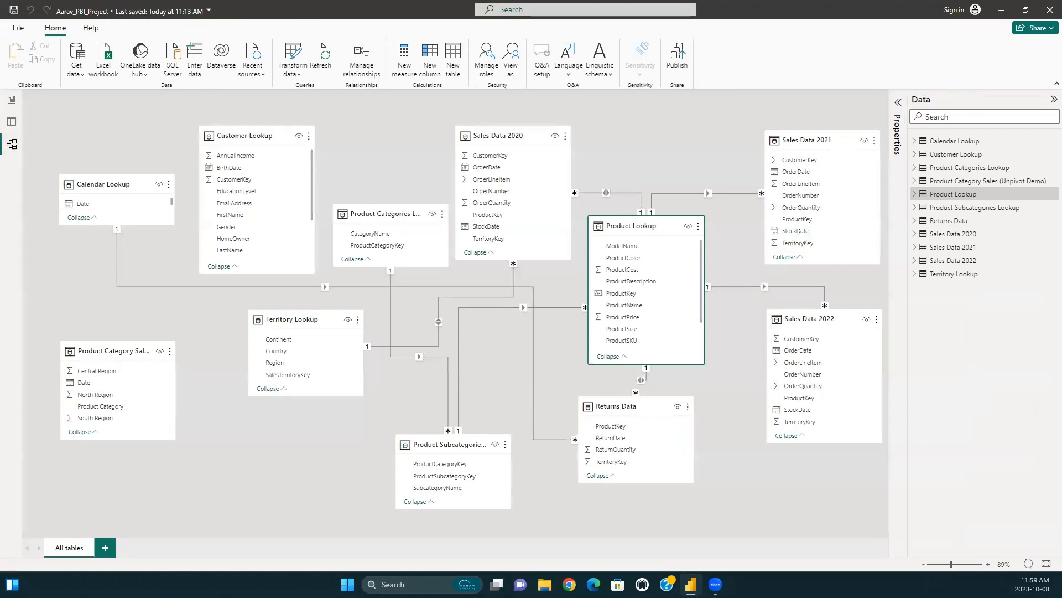
{"action": "left_click", "coordinate": [11, 100]}
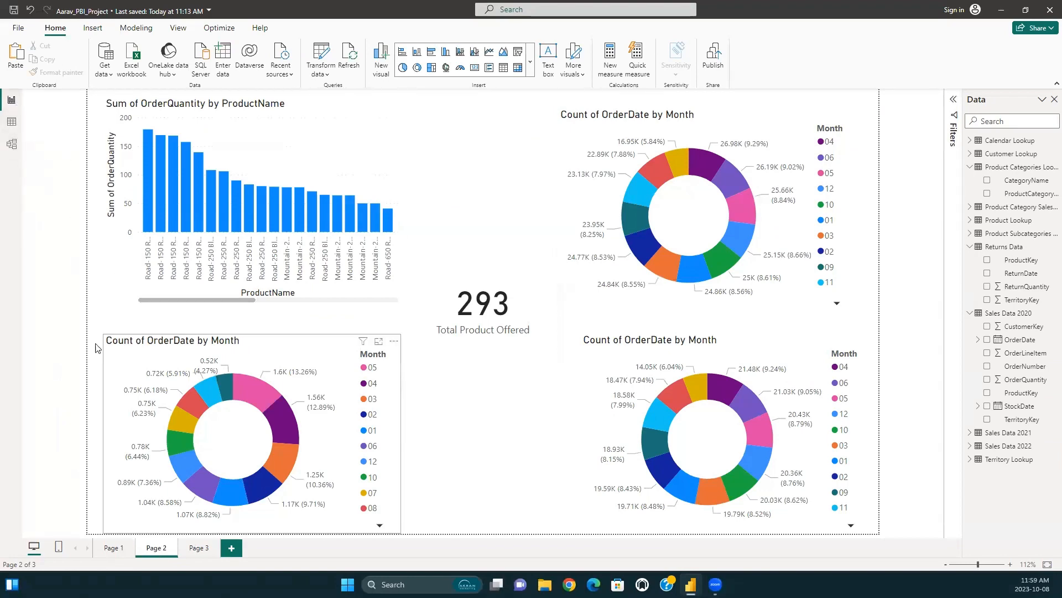
{"action": "left_click", "coordinate": [11, 143]}
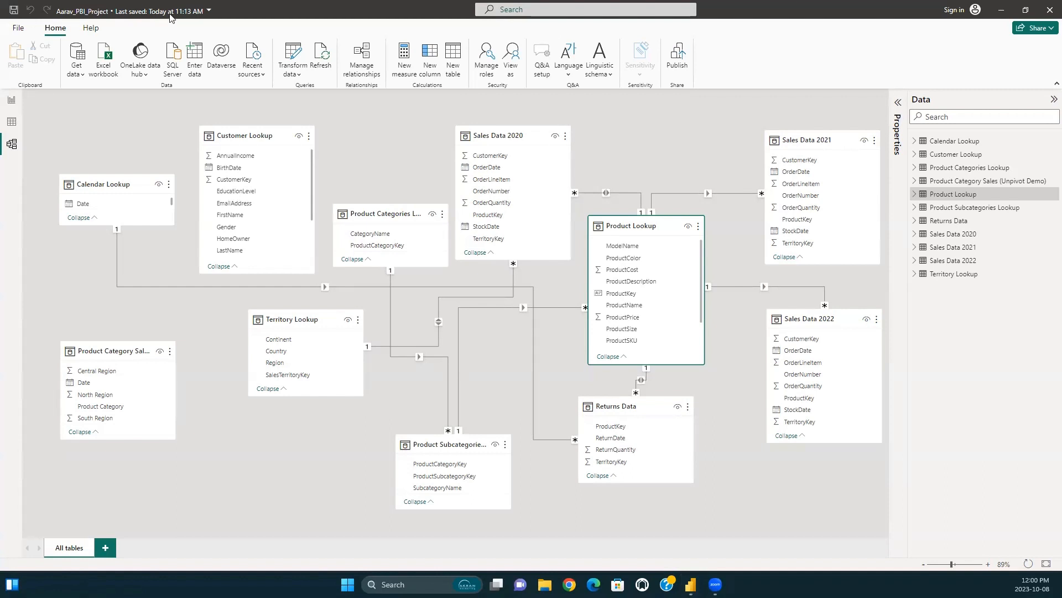
{"action": "left_click", "coordinate": [11, 100]}
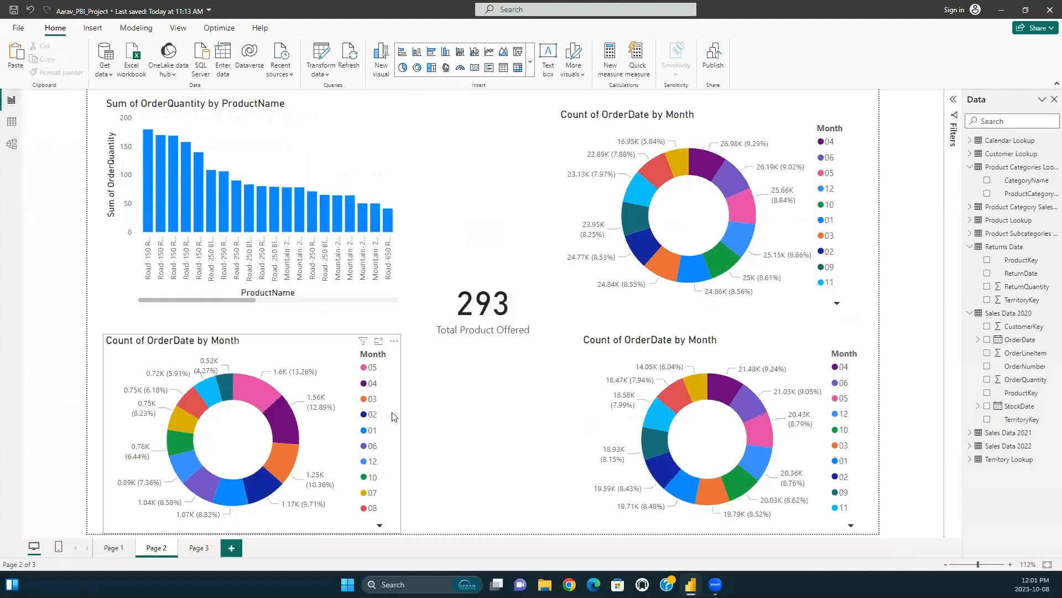
Check the setting for autodetecting new relationships after data is loaded in the current file's data load options, keeping it enabled.
{"action": "left_click", "coordinate": [5, 126]}
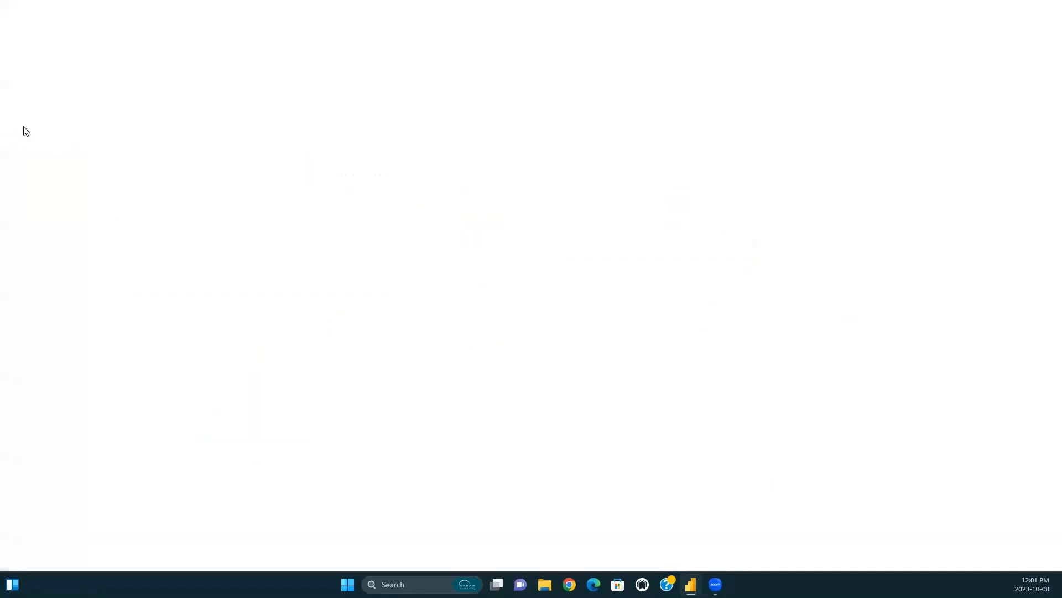
{"action": "left_click", "coordinate": [18, 30]}
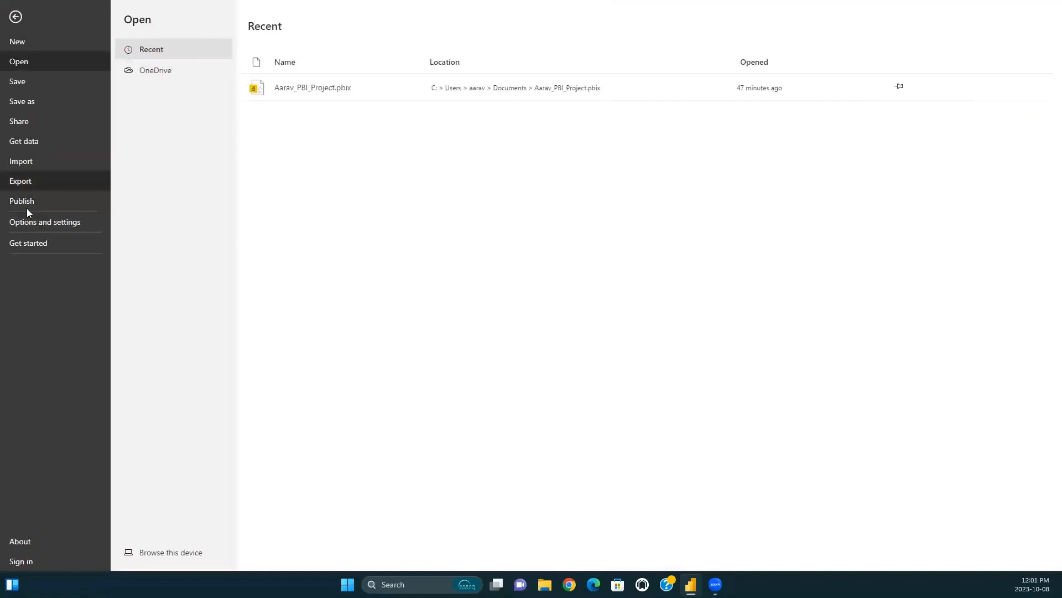
{"action": "left_click", "coordinate": [41, 225]}
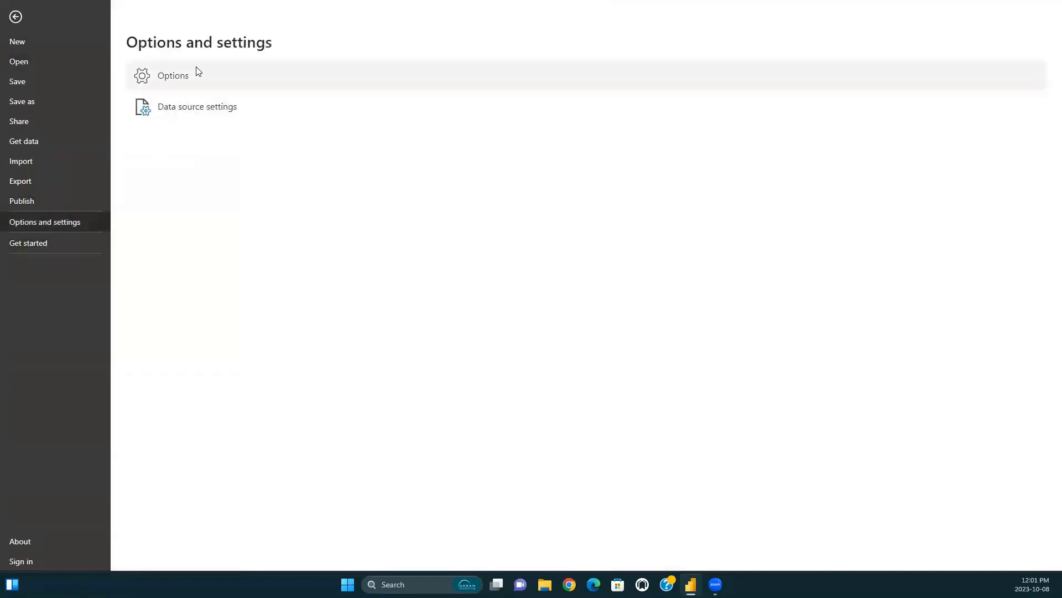
{"action": "key", "text": "Escape"}
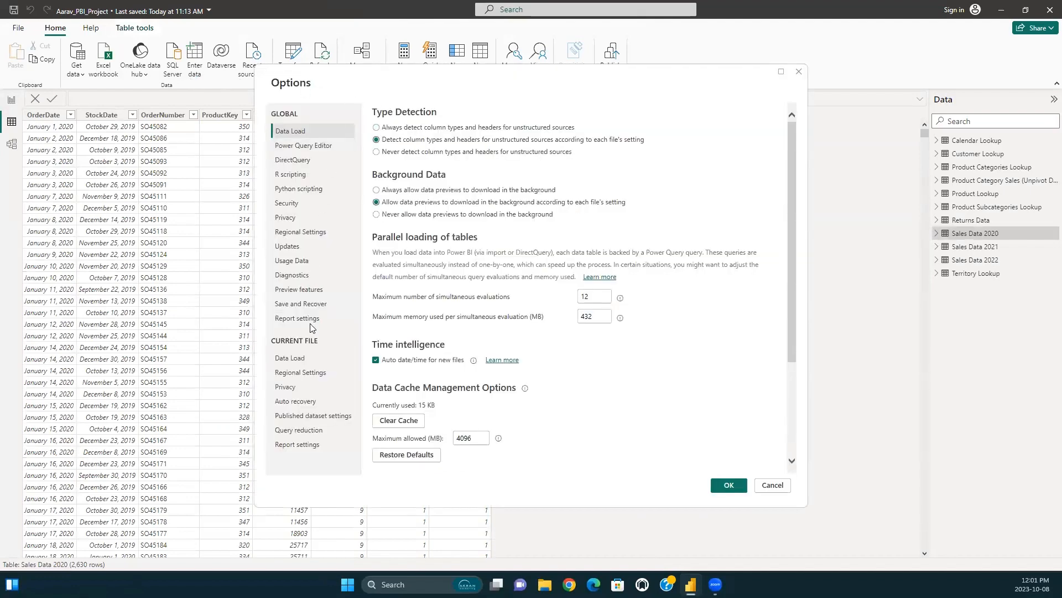
{"action": "left_click", "coordinate": [302, 361]}
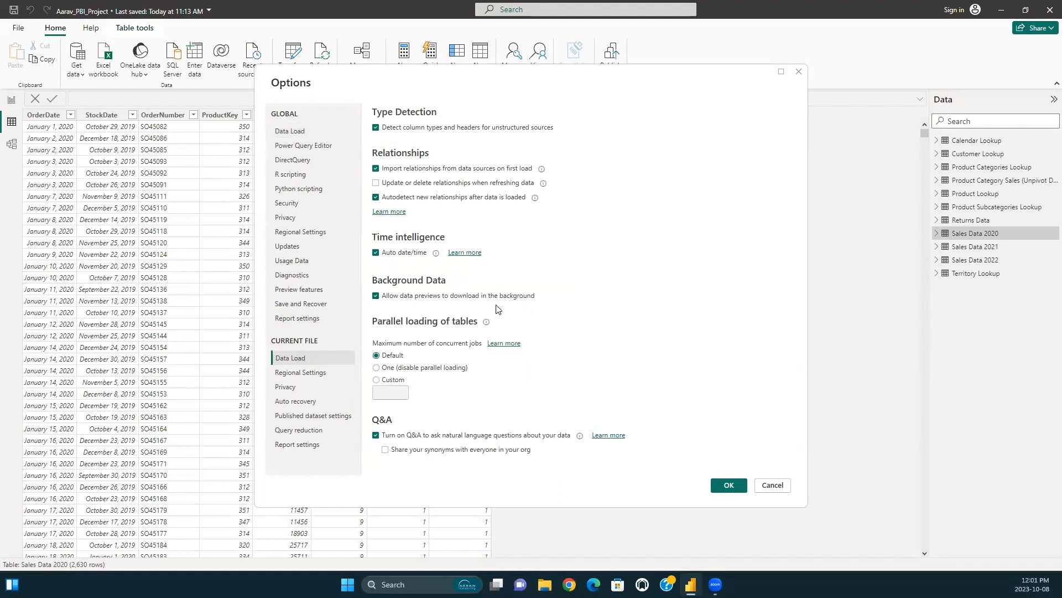
{"action": "left_click", "coordinate": [376, 197]}
{"action": "left_click", "coordinate": [377, 198]}
{"action": "left_click", "coordinate": [729, 485]}
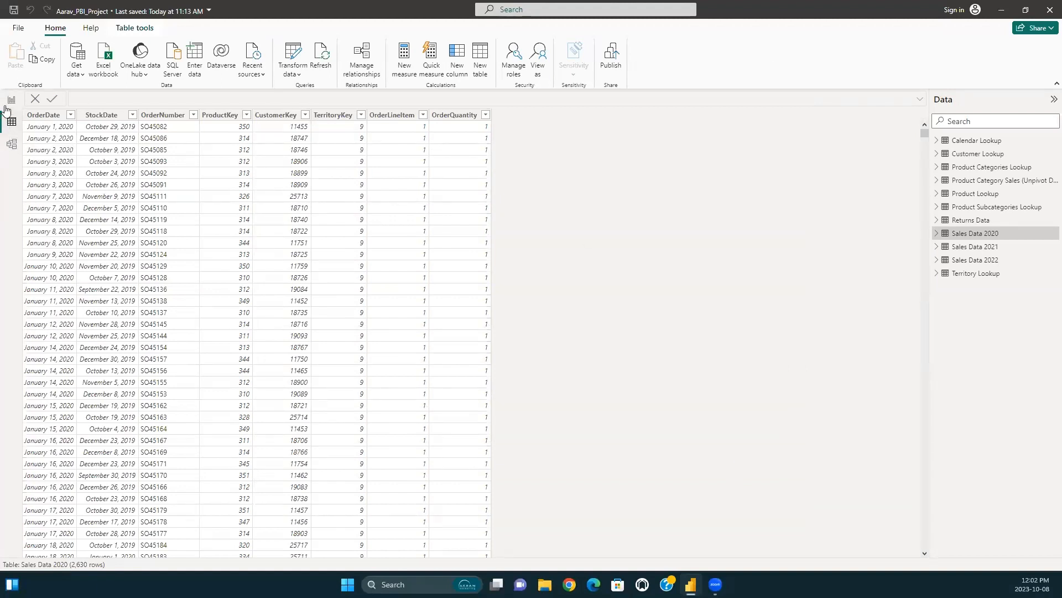
Line up Calendar, Customer, Product Categories and Product Subcategories Lookup along the upper edge of the model diagram, with Sales Data 2020 below.
{"action": "left_click", "coordinate": [13, 149]}
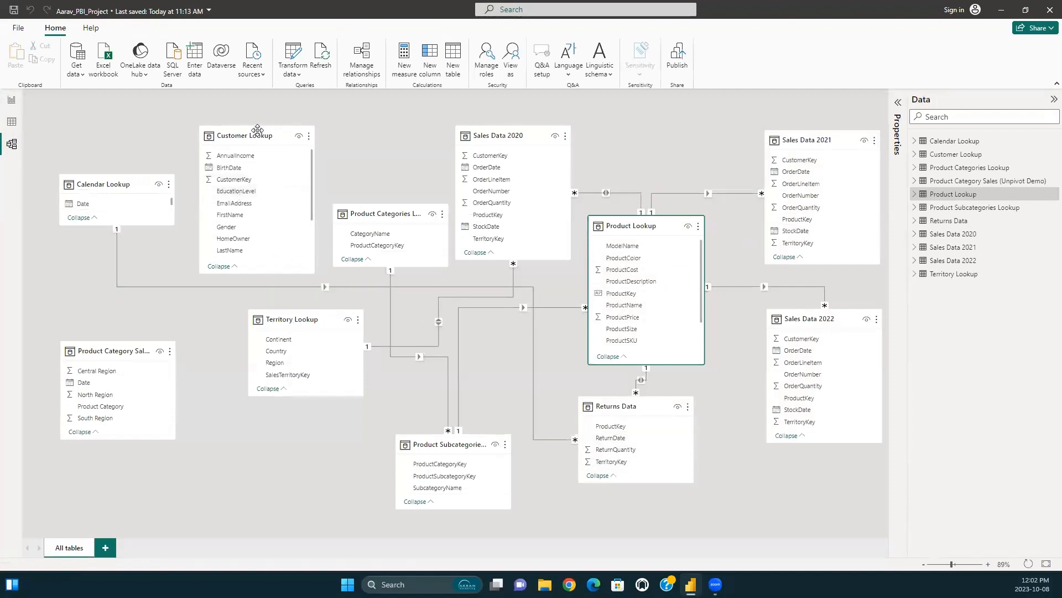
{"action": "mouse_move", "coordinate": [259, 138]}
{"action": "left_mouse_down"}
{"action": "mouse_move", "coordinate": [234, 114]}
{"action": "mouse_move", "coordinate": [245, 132]}
{"action": "left_mouse_up"}
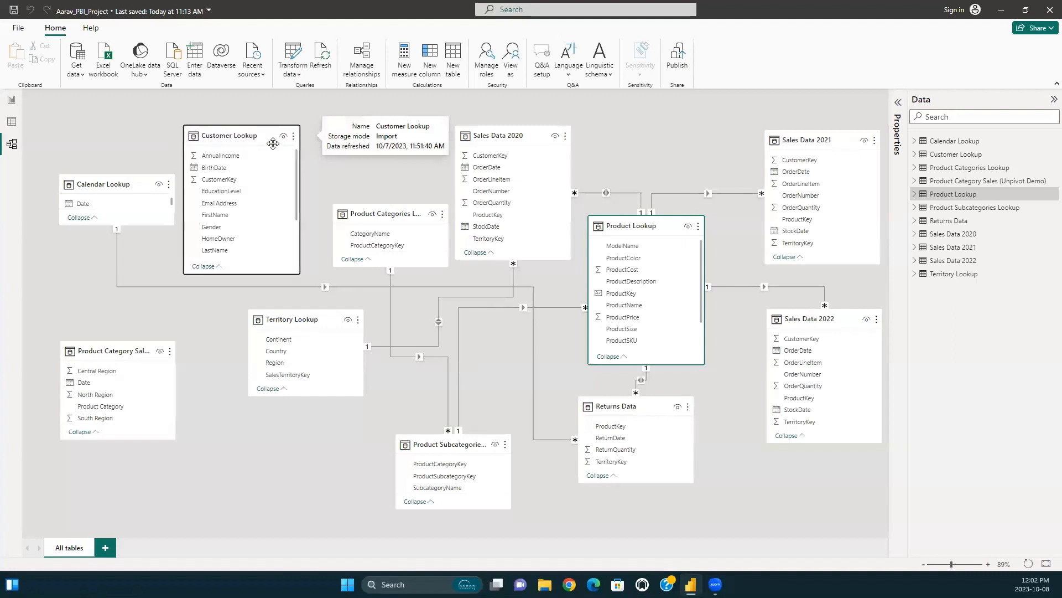
{"action": "left_click_drag", "start_coordinate": [515, 139], "coordinate": [526, 314]}
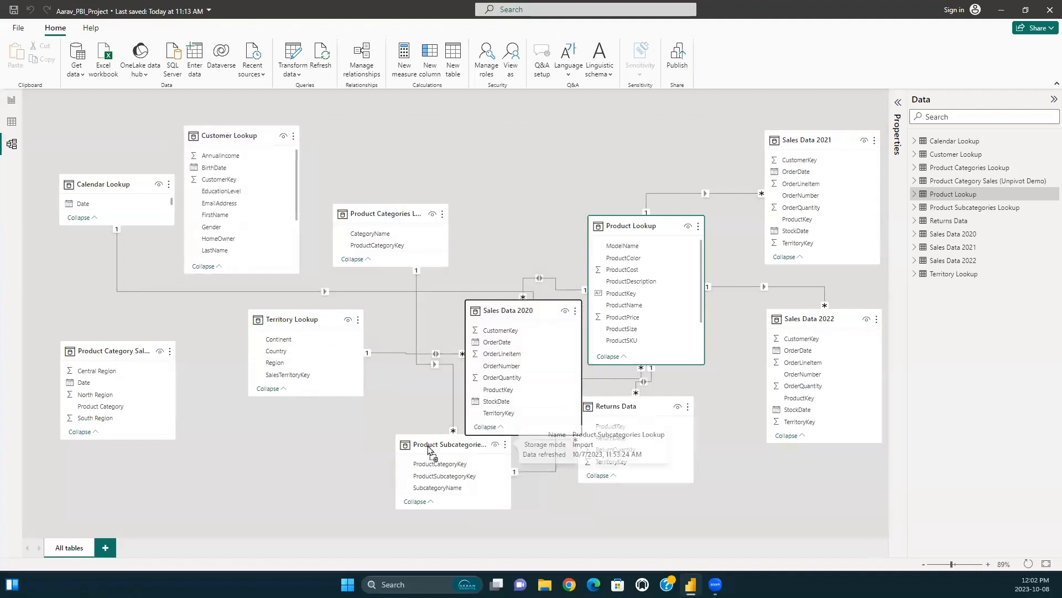
{"action": "left_click_drag", "start_coordinate": [444, 436], "coordinate": [506, 127]}
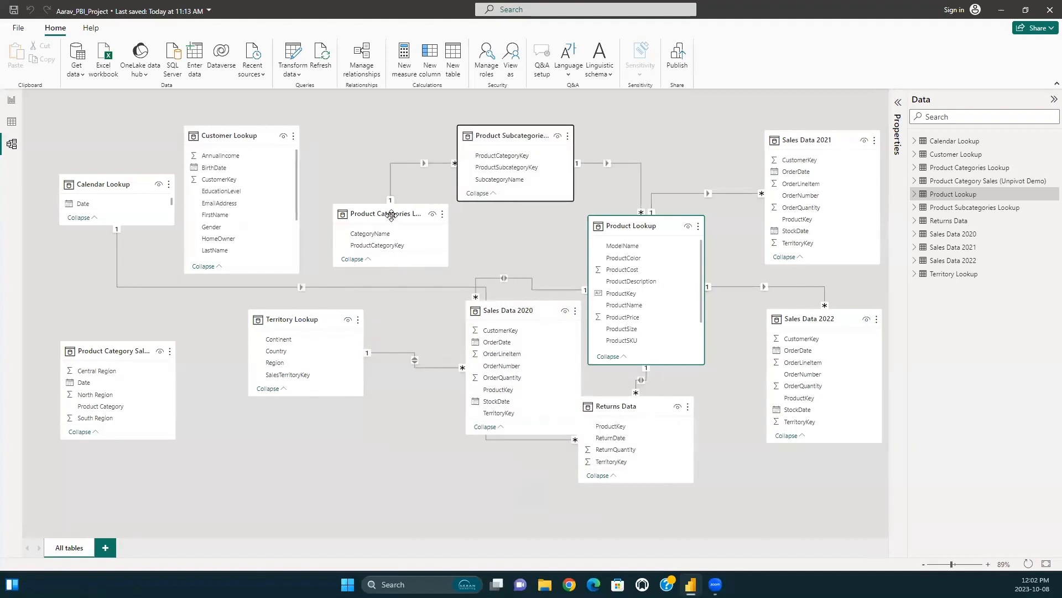
{"action": "left_click_drag", "start_coordinate": [394, 210], "coordinate": [400, 126]}
{"action": "left_click_drag", "start_coordinate": [76, 175], "coordinate": [75, 125]}
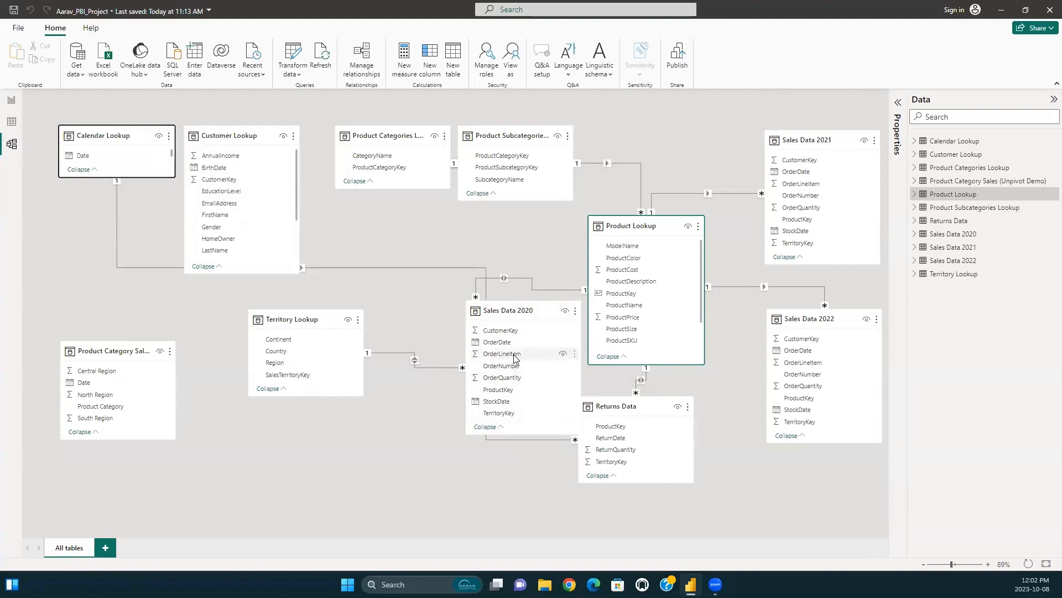
Move Sales Data 2020, Sales Data 2021, Sales Data 2022 and Returns Data to the lower part of the model diagram.
{"action": "left_click_drag", "start_coordinate": [517, 309], "coordinate": [423, 393]}
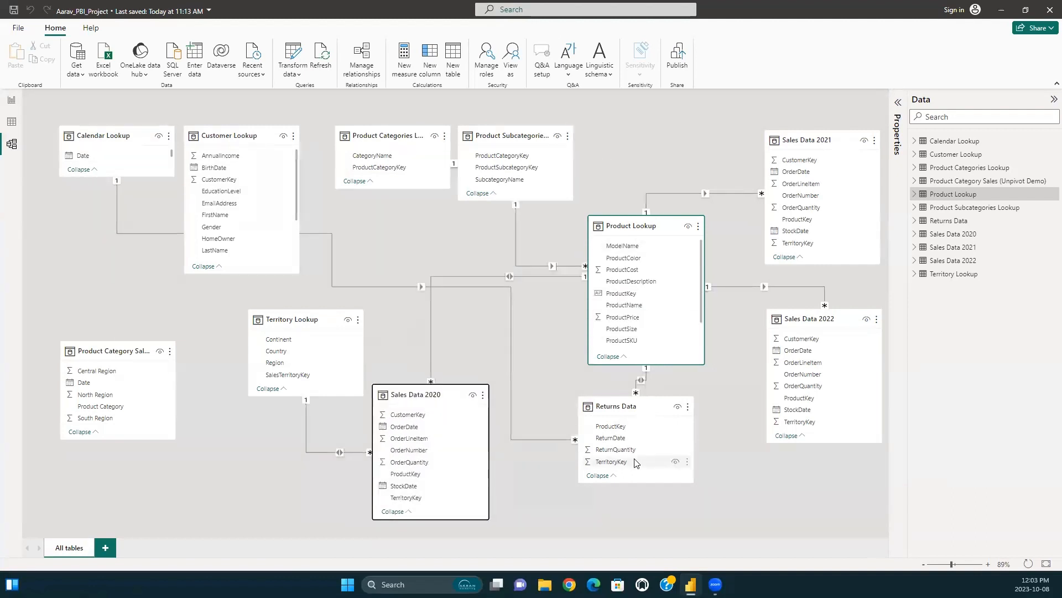
{"action": "left_click_drag", "start_coordinate": [626, 406], "coordinate": [812, 447]}
{"action": "left_click_drag", "start_coordinate": [825, 145], "coordinate": [596, 406]}
{"action": "left_click_drag", "start_coordinate": [819, 324], "coordinate": [703, 408]}
Bring Product Lookup and Territory Lookup into the upper row of lookup tables and place Product Category Sales beneath that row.
{"action": "left_click_drag", "start_coordinate": [661, 227], "coordinate": [671, 137]}
{"action": "left_click_drag", "start_coordinate": [309, 319], "coordinate": [804, 140]}
{"action": "left_click_drag", "start_coordinate": [133, 351], "coordinate": [454, 245]}
Spread Sales Data 2020, 2021, 2022 and Returns Data apart in one row beneath the lookup tables.
{"action": "left_click_drag", "start_coordinate": [427, 403], "coordinate": [170, 410]}
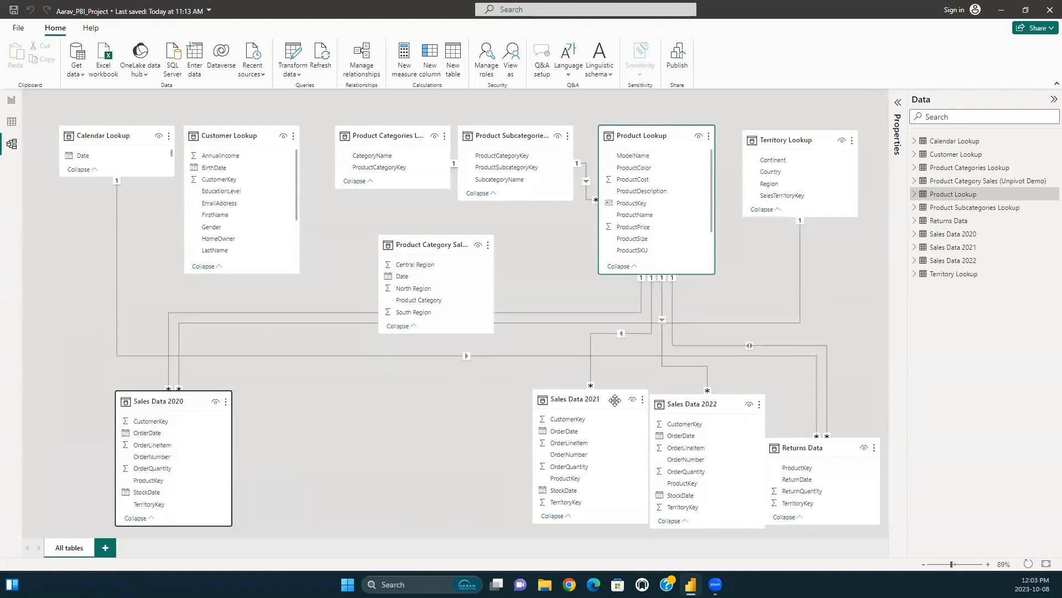
{"action": "left_click_drag", "start_coordinate": [608, 398], "coordinate": [378, 398]}
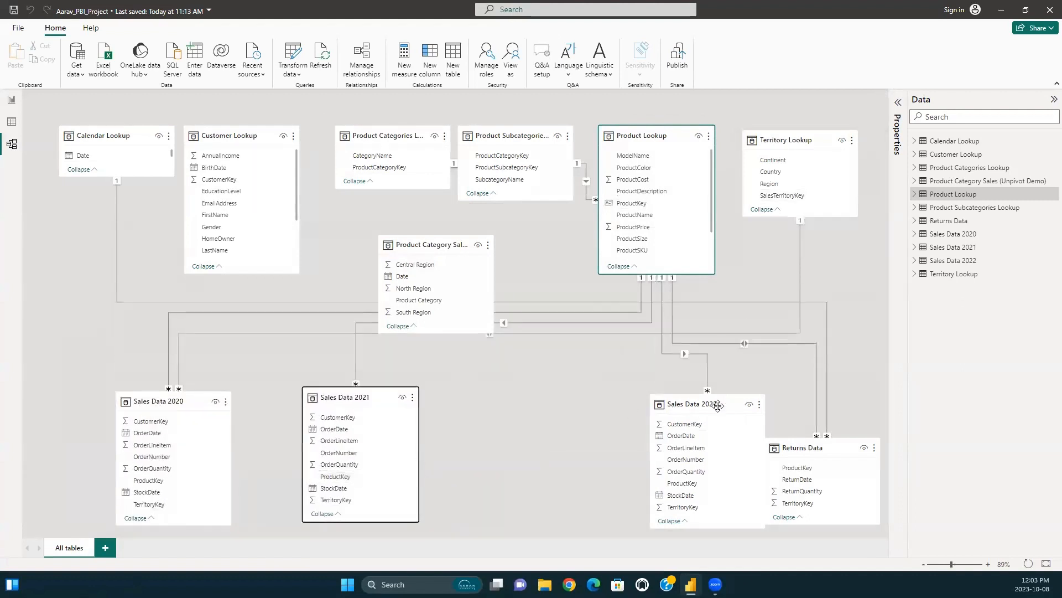
{"action": "left_click_drag", "start_coordinate": [622, 420], "coordinate": [559, 391]}
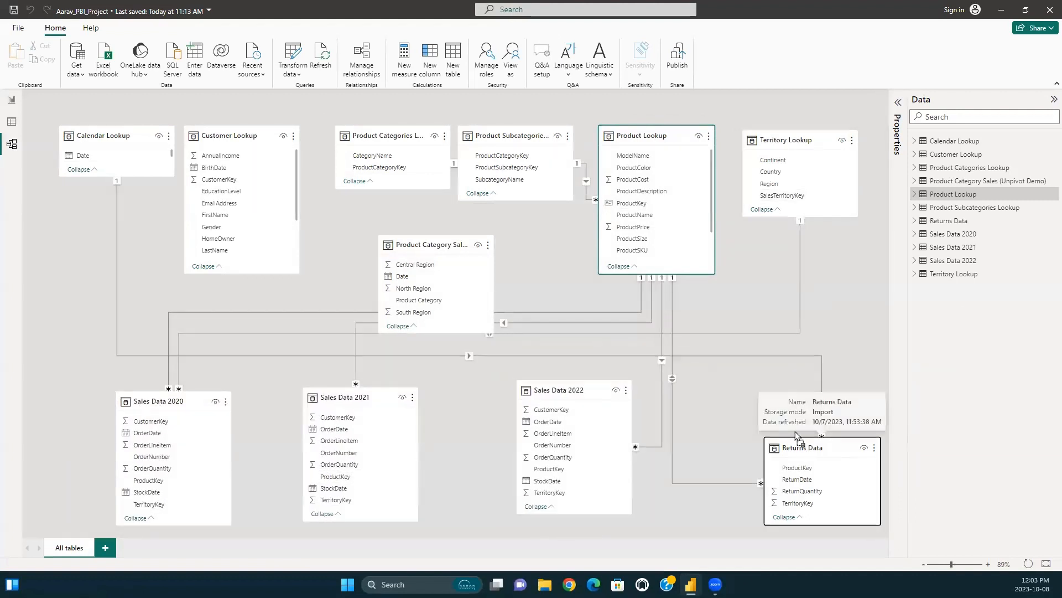
{"action": "left_click_drag", "start_coordinate": [844, 442], "coordinate": [797, 378]}
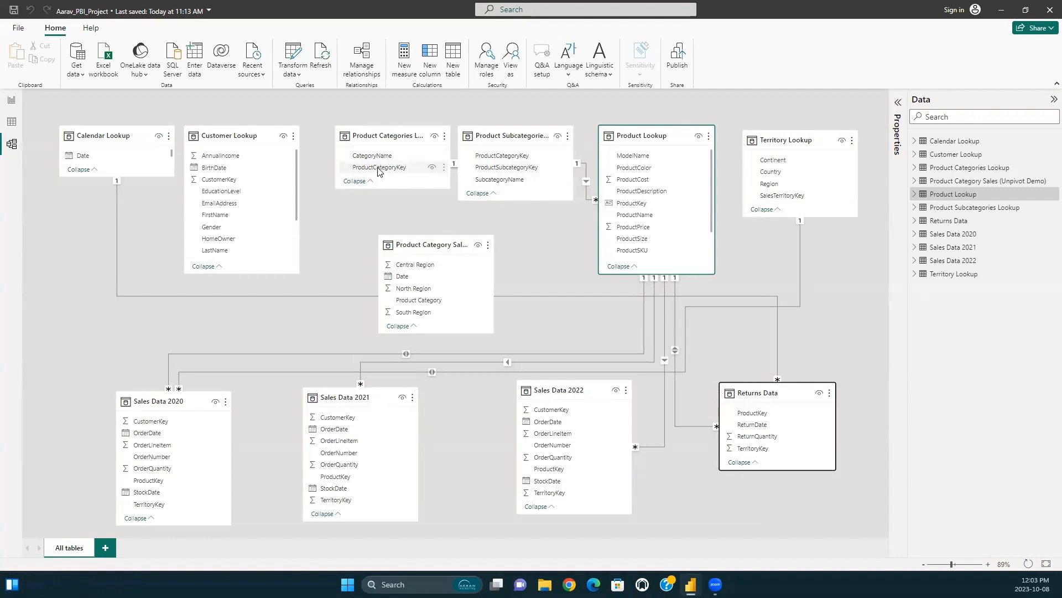
Relate ProductCategoryKey in Product Categories Lookup to ProductSubcategoryKey in Product Subcategories Lookup and widen the gap between the two tables.
{"action": "left_click_drag", "start_coordinate": [378, 169], "coordinate": [528, 174]}
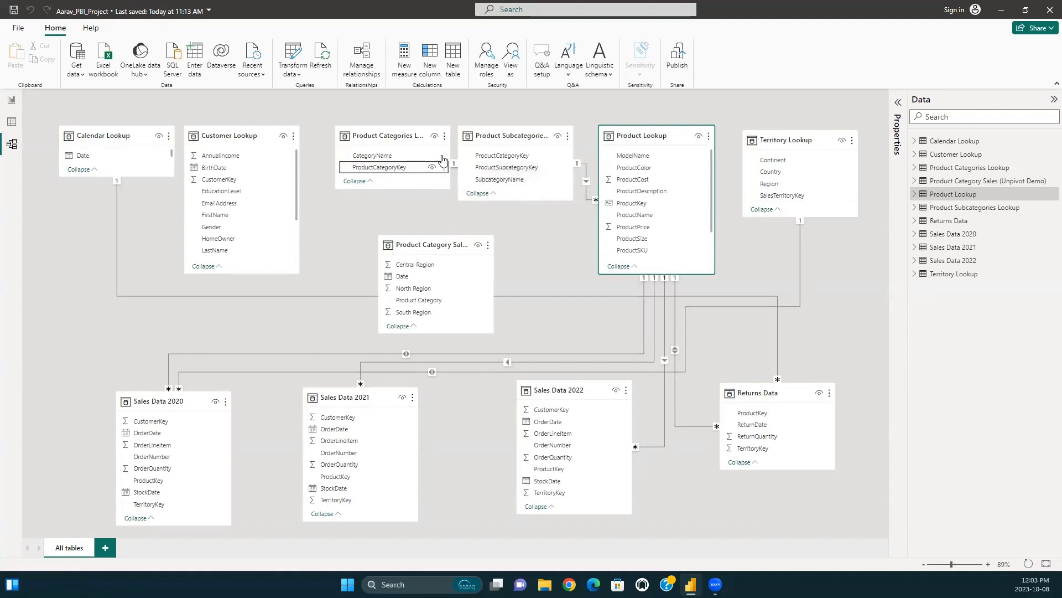
{"action": "left_click_drag", "start_coordinate": [409, 133], "coordinate": [382, 141]}
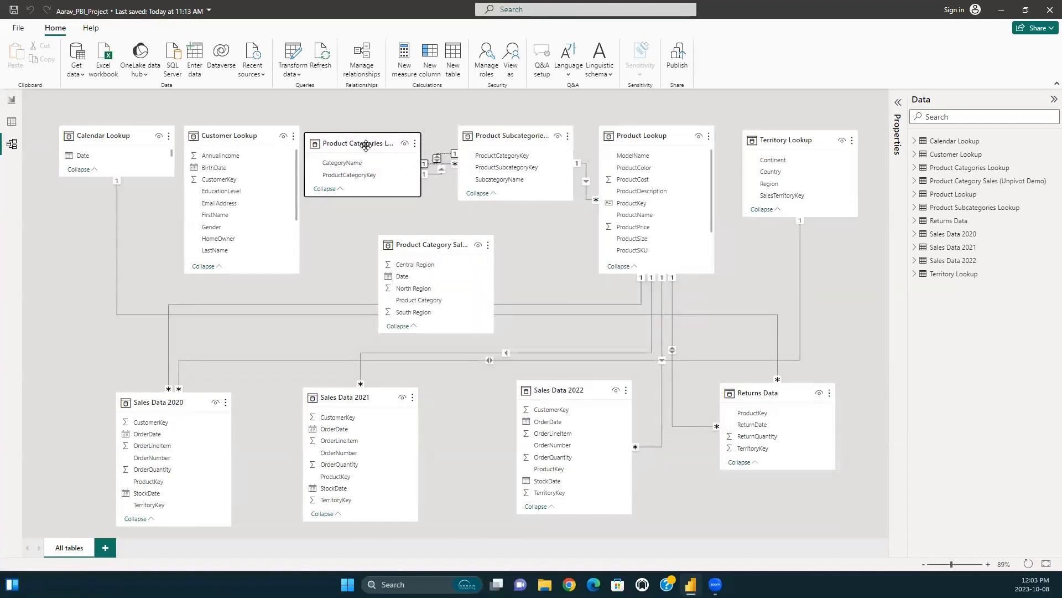
Set ProductCategoryKey as the key column of Product Categories Lookup and save the project.
{"action": "left_click", "coordinate": [895, 117]}
{"action": "left_click", "coordinate": [811, 347]}
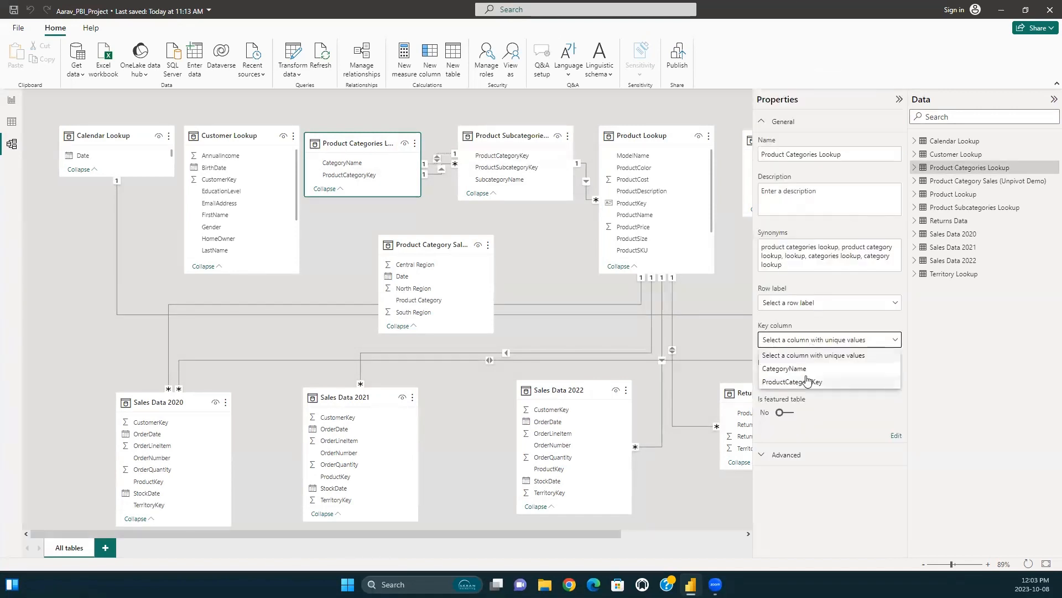
{"action": "left_click", "coordinate": [806, 383]}
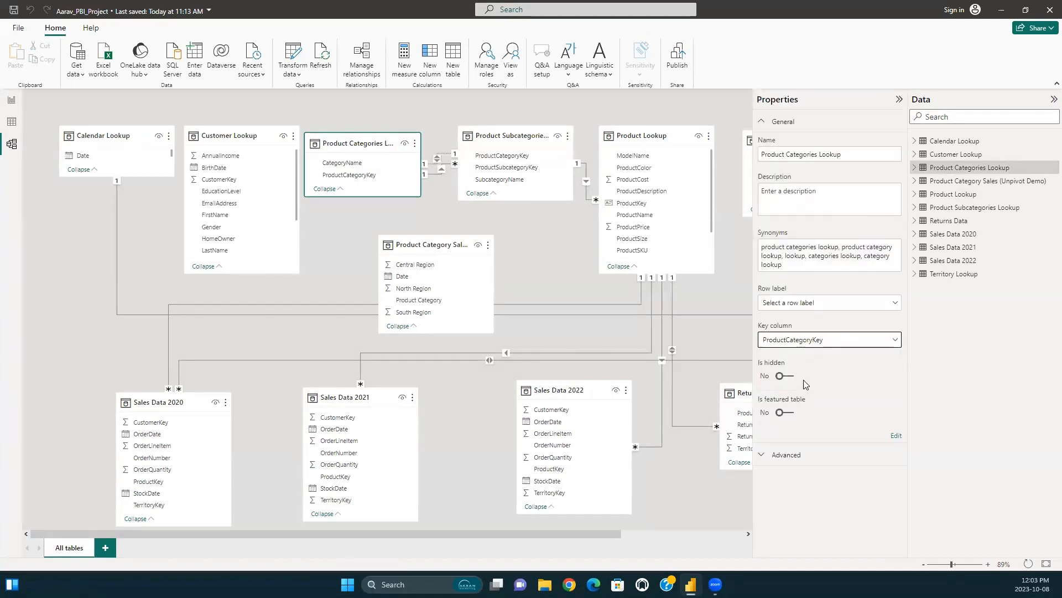
{"action": "left_click", "coordinate": [718, 294]}
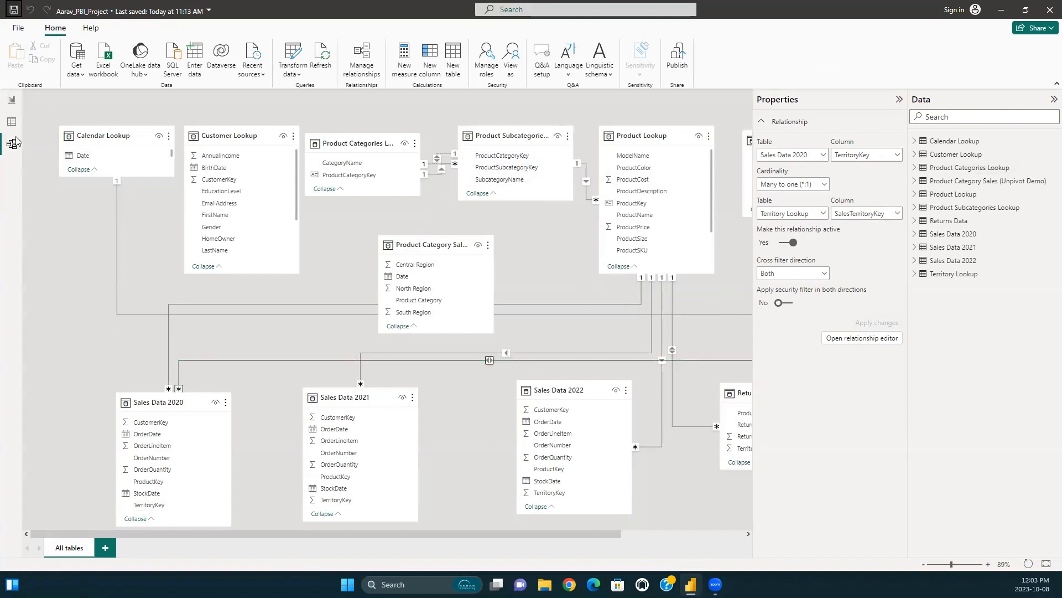
{"action": "key", "text": "ctrl+s"}
Examine the remaining fields of Product Lookup and Customer Lookup and show the formula of the Total customers measure.
{"action": "scroll", "coordinate": [632, 235], "scroll_direction": "down", "scroll_amount": 1}
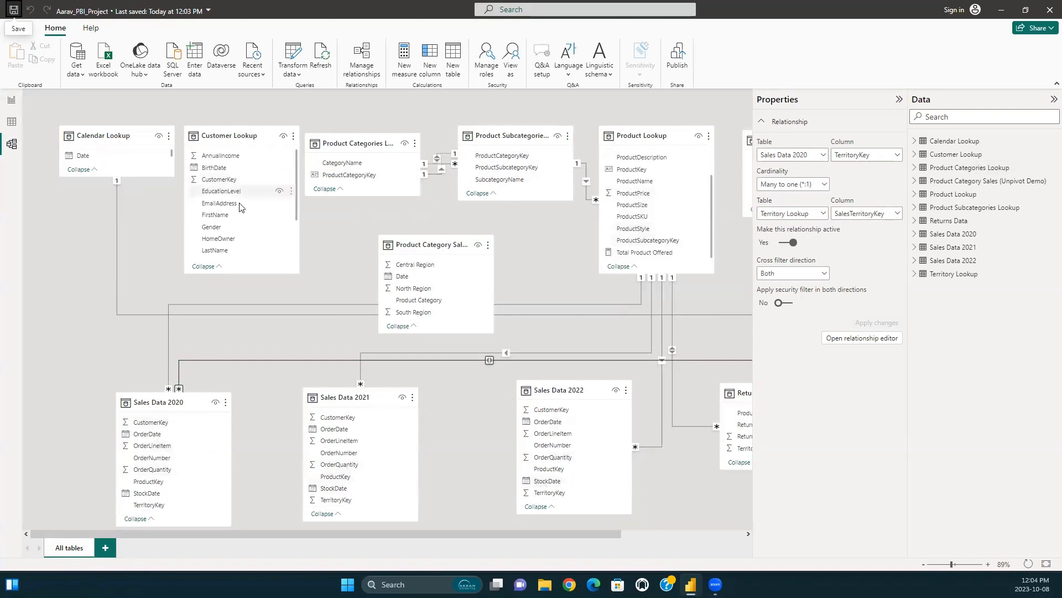
{"action": "scroll", "coordinate": [238, 205], "scroll_direction": "down", "scroll_amount": 2}
{"action": "scroll", "coordinate": [241, 254], "scroll_direction": "down", "scroll_amount": 1}
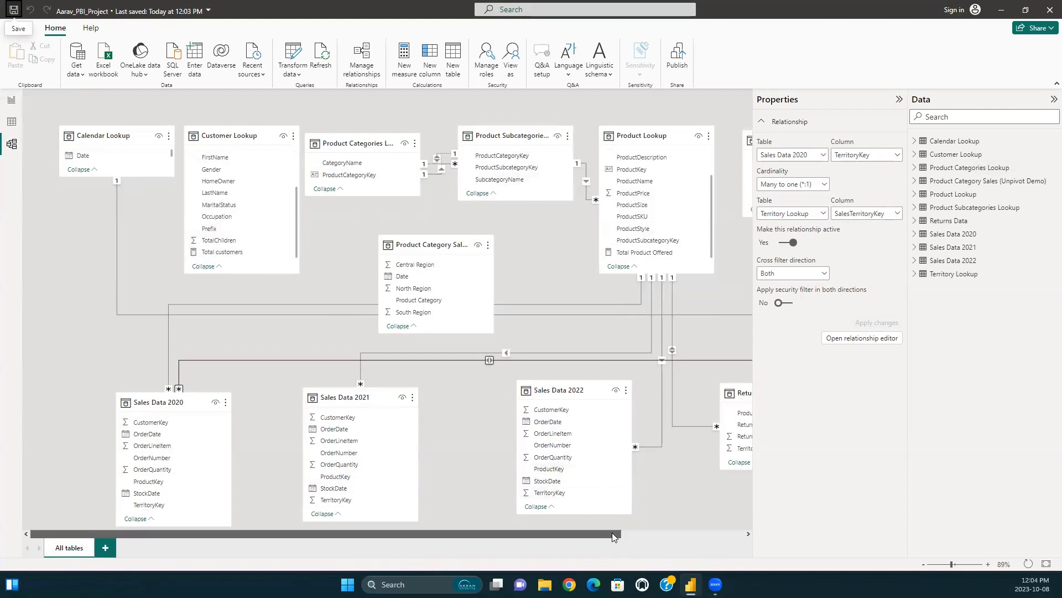
{"action": "left_click_drag", "start_coordinate": [611, 532], "coordinate": [641, 534]}
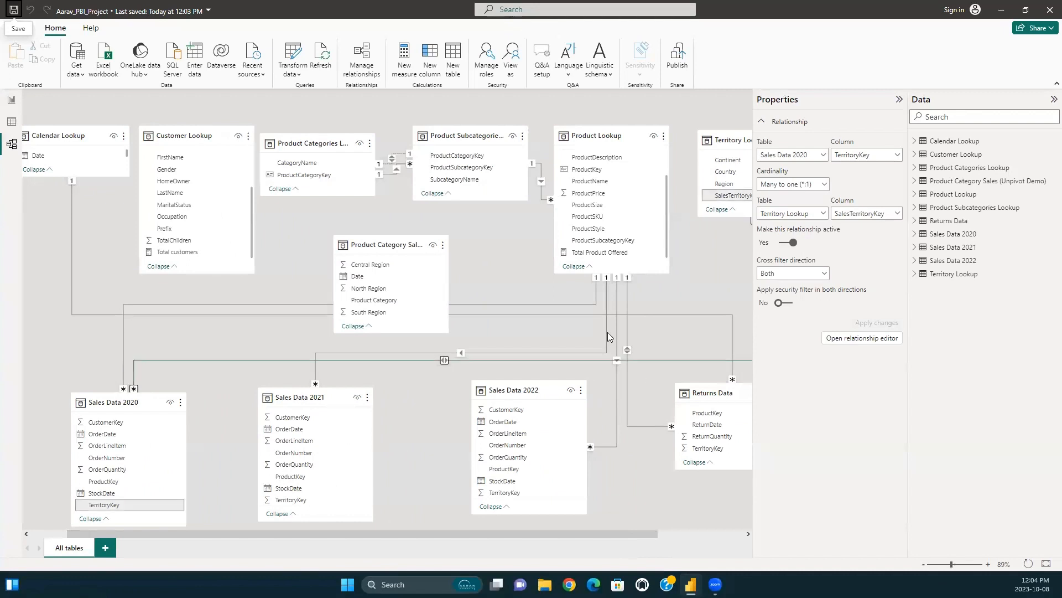
{"action": "left_click", "coordinate": [163, 256]}
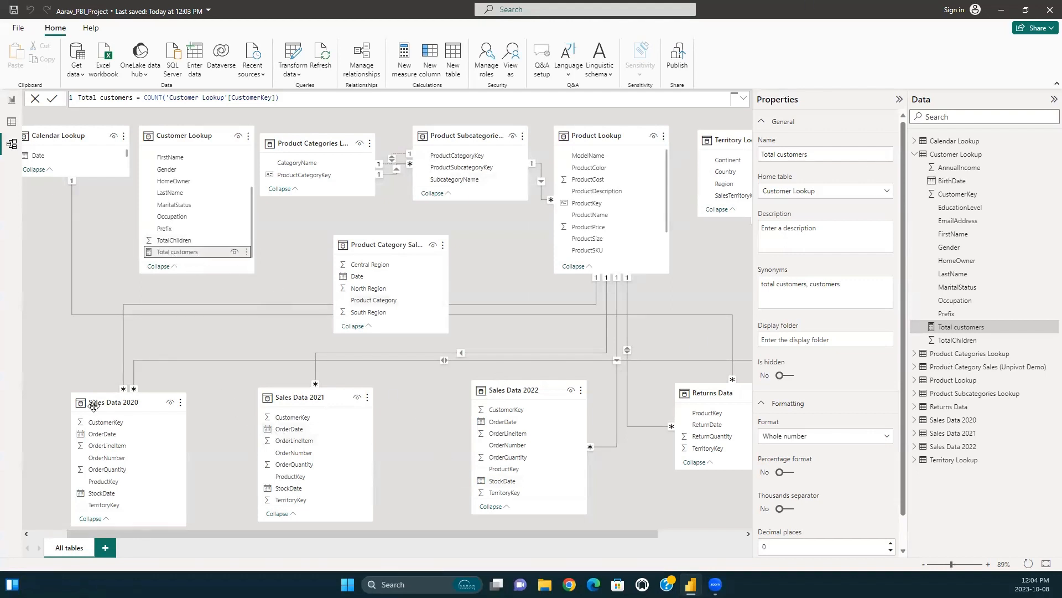
Inspect the OrderQuantity column in the Sales Data 2020 table data and review the fields of Customer Lookup.
{"action": "left_click", "coordinate": [11, 121]}
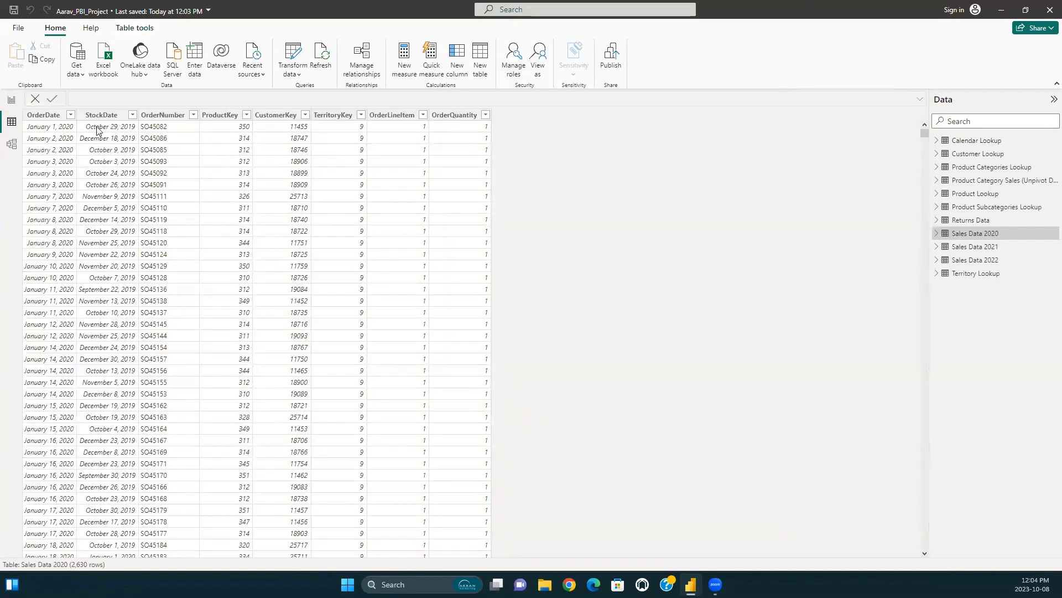
{"action": "left_click", "coordinate": [474, 129]}
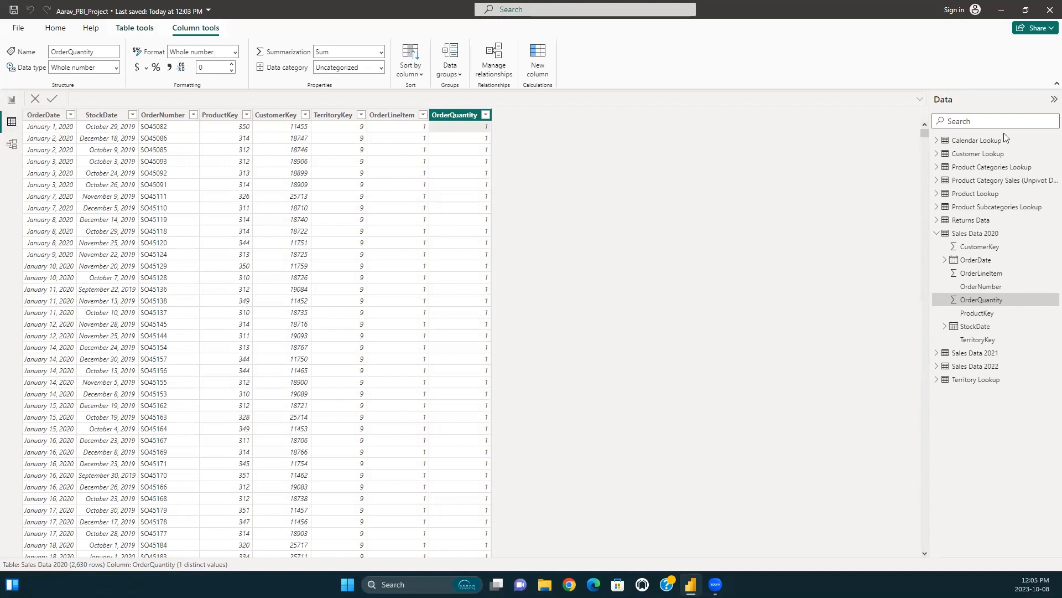
{"action": "left_click", "coordinate": [937, 155]}
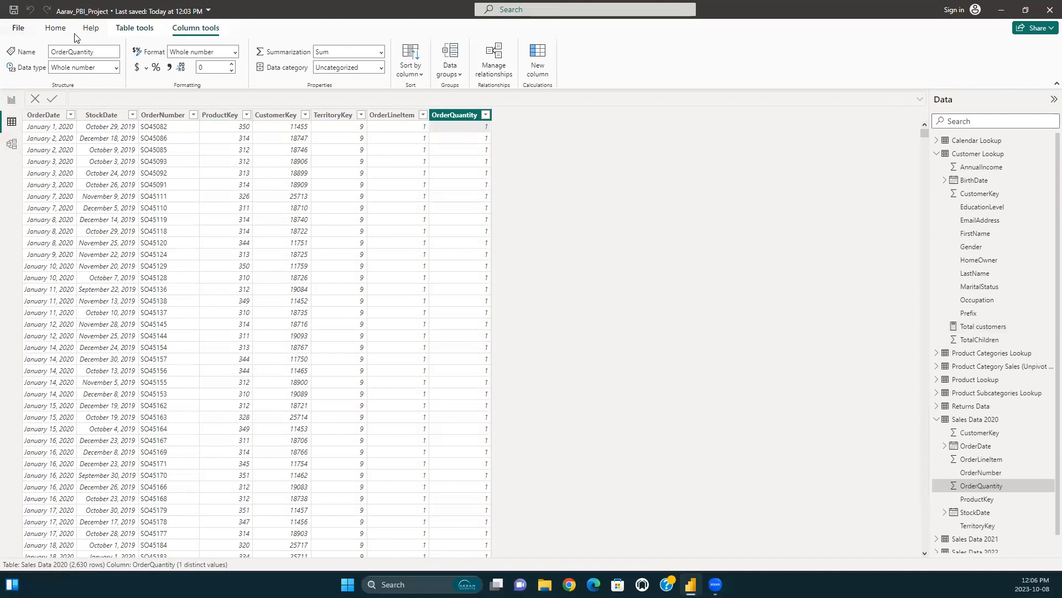
{"action": "left_click", "coordinate": [55, 29]}
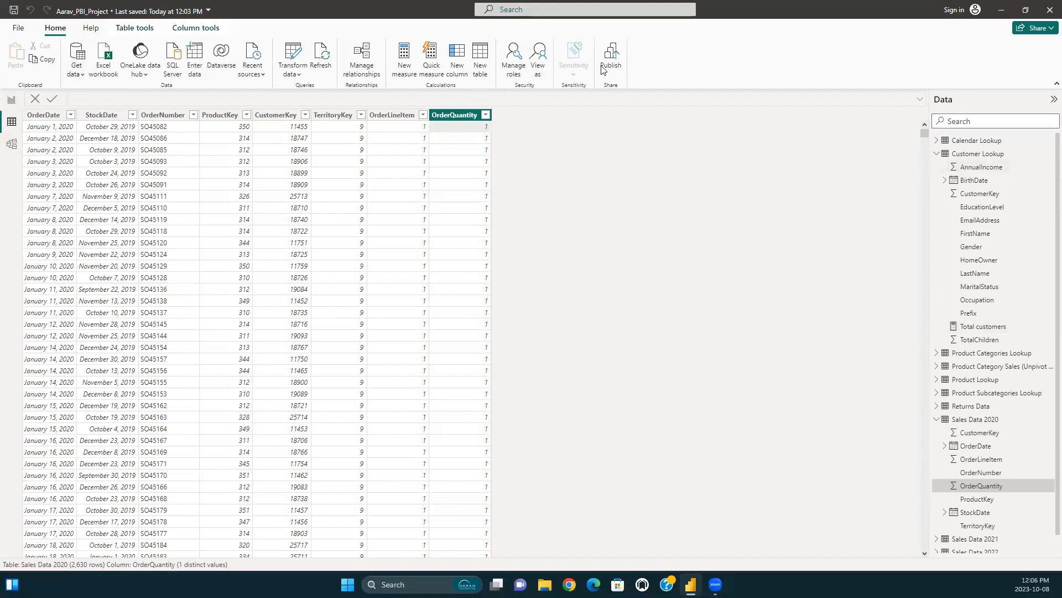
{"action": "left_click", "coordinate": [939, 154]}
{"action": "left_click", "coordinate": [937, 234]}
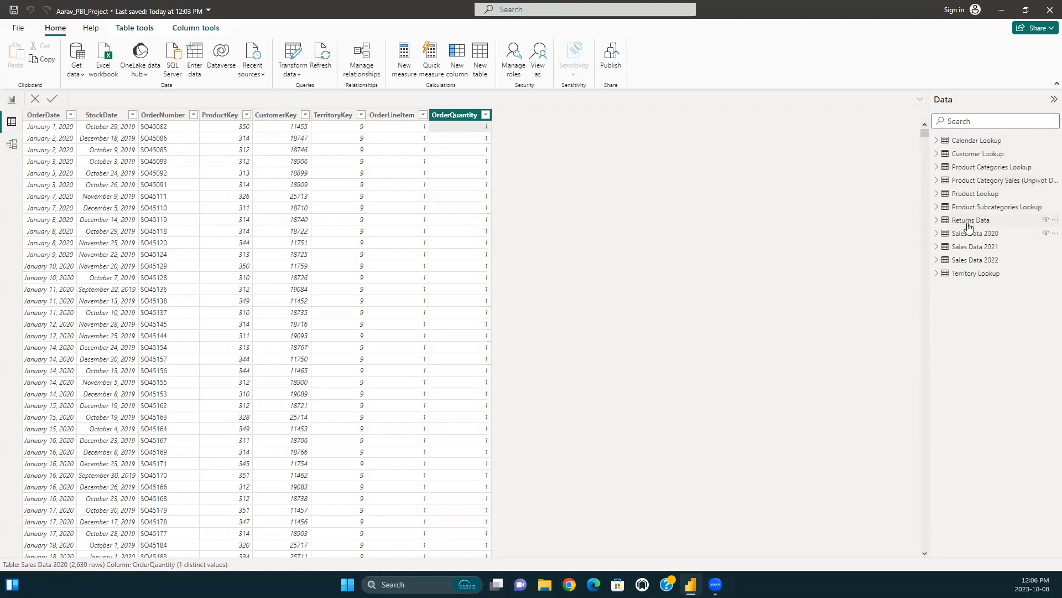
Add a measure named OrderCost to the Sales Data 2020 table, leaving its formula empty.
{"action": "left_click", "coordinate": [456, 76]}
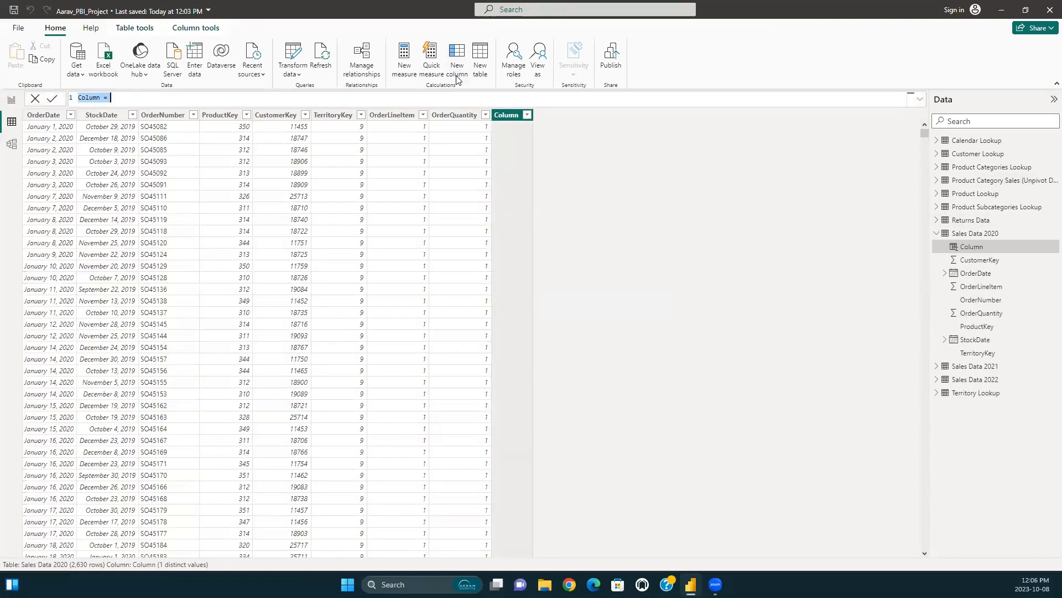
{"action": "key", "text": "Escape"}
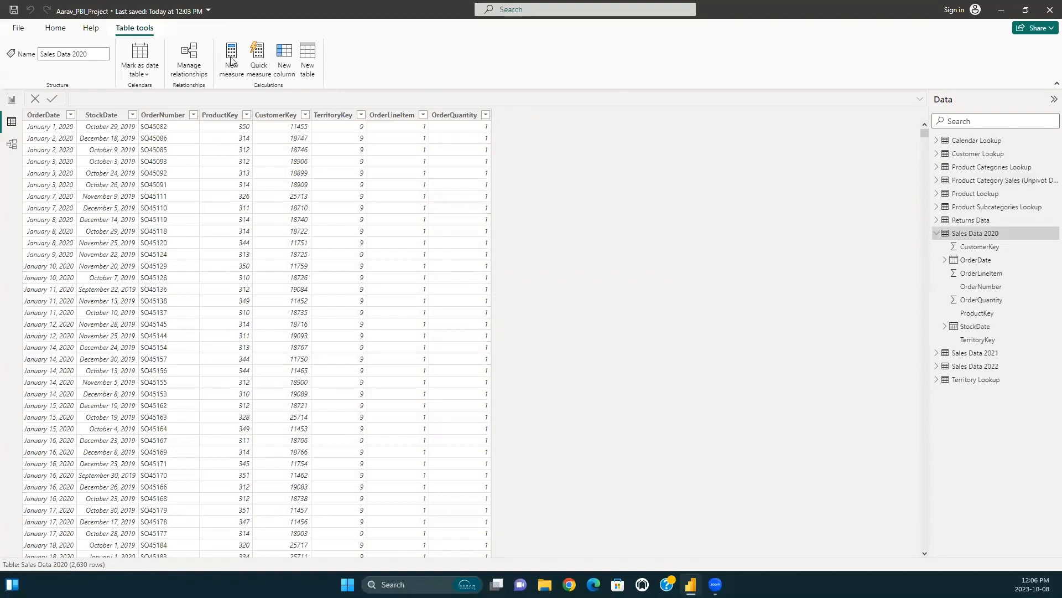
{"action": "left_click", "coordinate": [56, 30]}
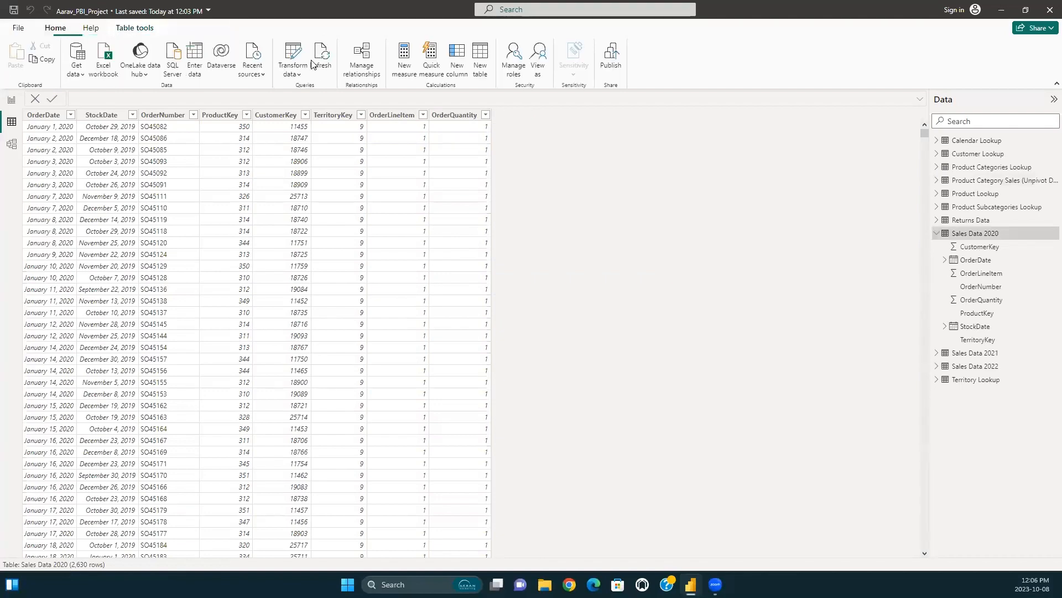
{"action": "left_click", "coordinate": [409, 74]}
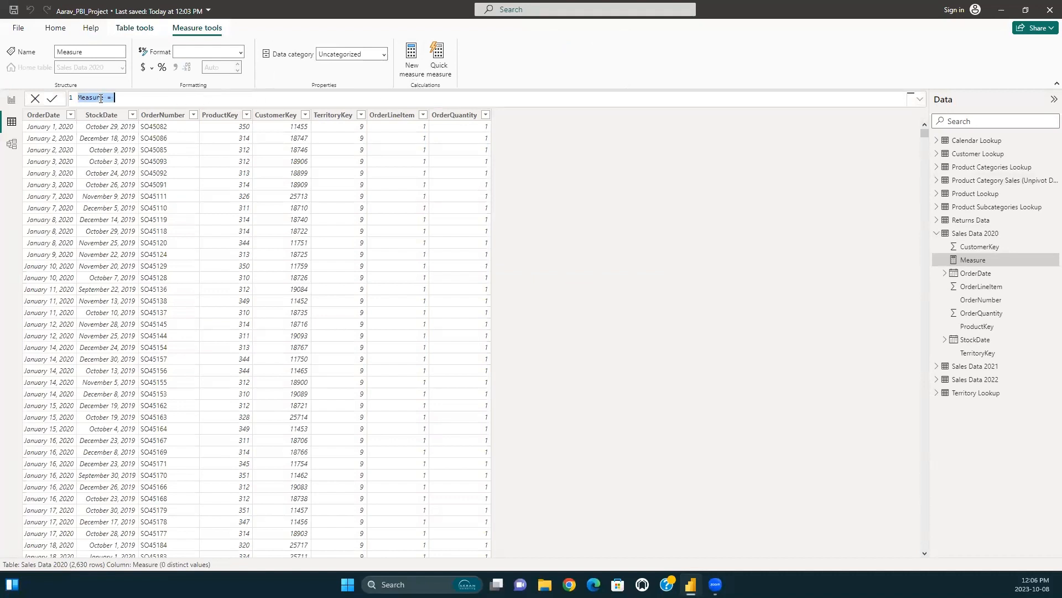
{"action": "double_click", "coordinate": [102, 97]}
{"action": "type", "text": "Measu"}
{"action": "key", "text": "Return"}
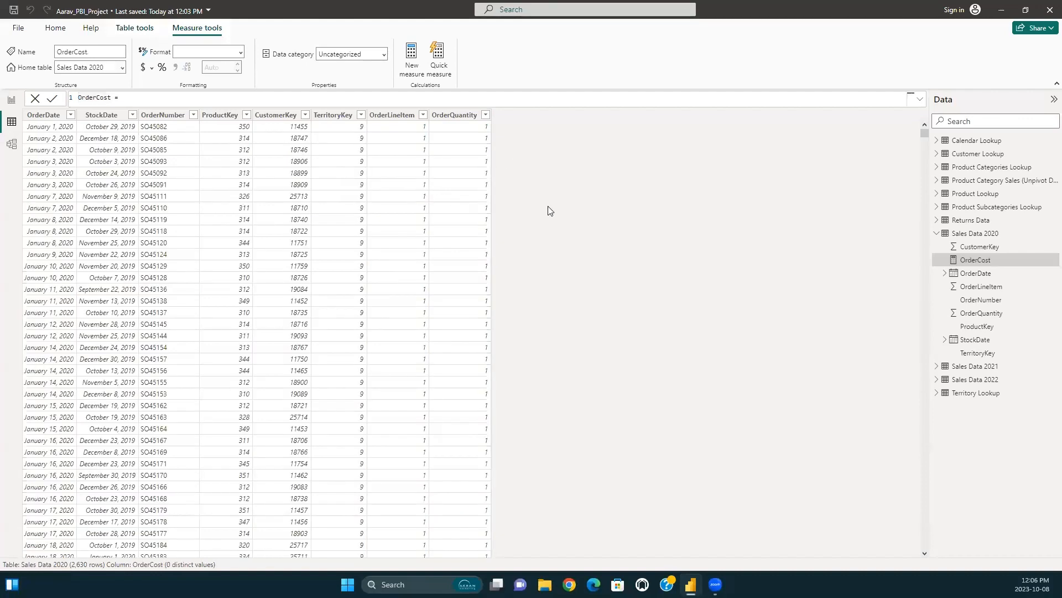
{"action": "left_click", "coordinate": [11, 146]}
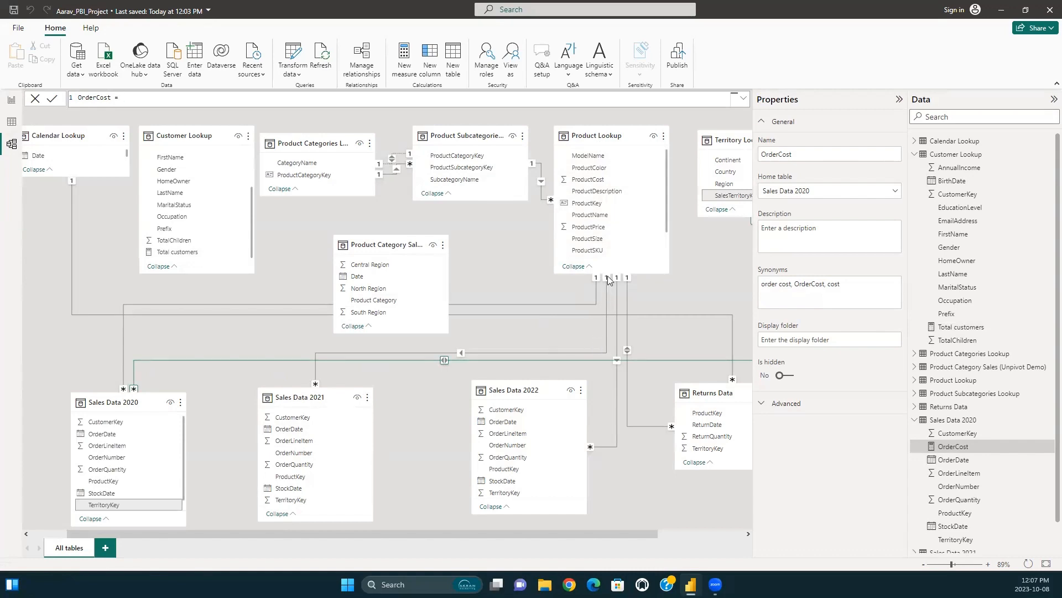
{"action": "left_click", "coordinate": [12, 122]}
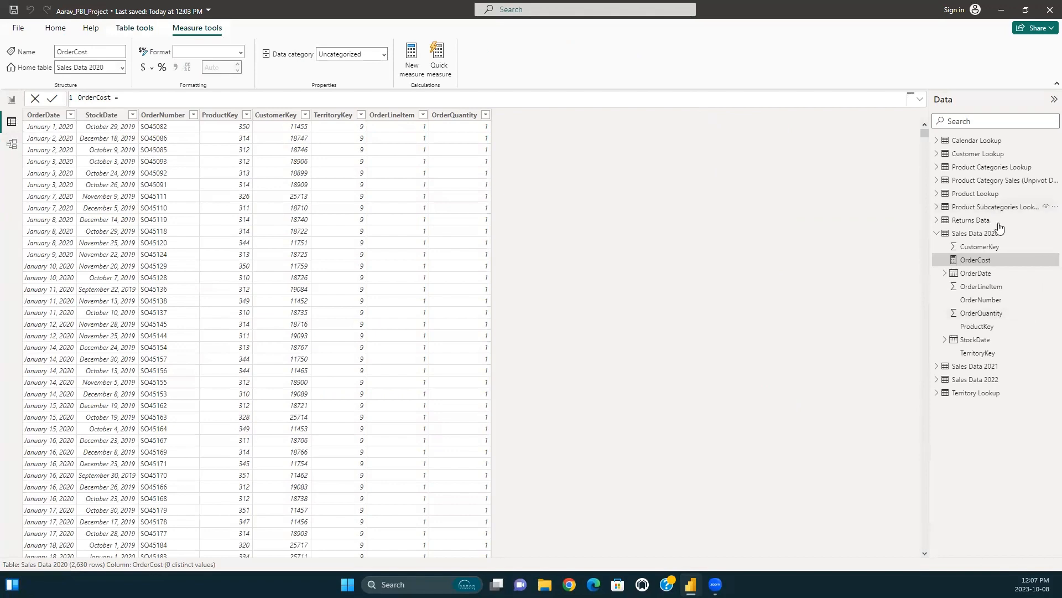
{"action": "left_click", "coordinate": [976, 366]}
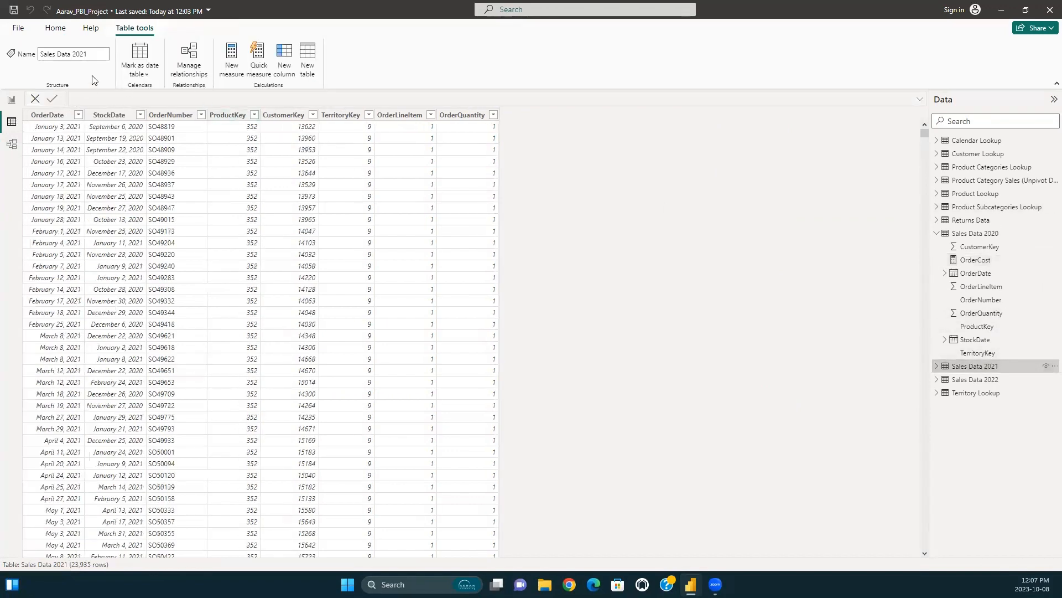
{"action": "left_click", "coordinate": [231, 59]}
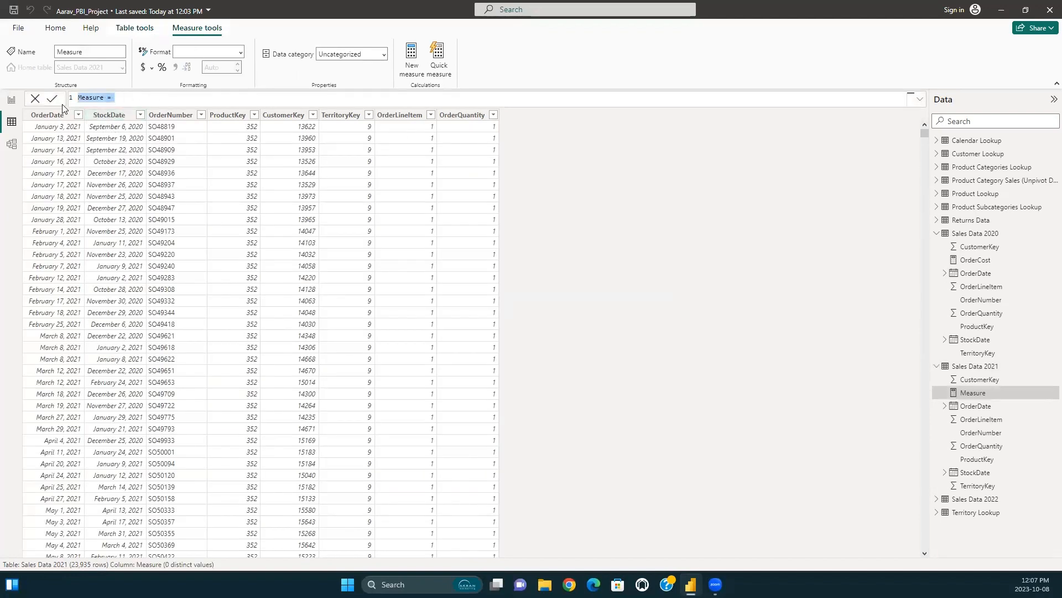
{"action": "left_click", "coordinate": [110, 98]}
{"action": "key", "text": "Escape"}
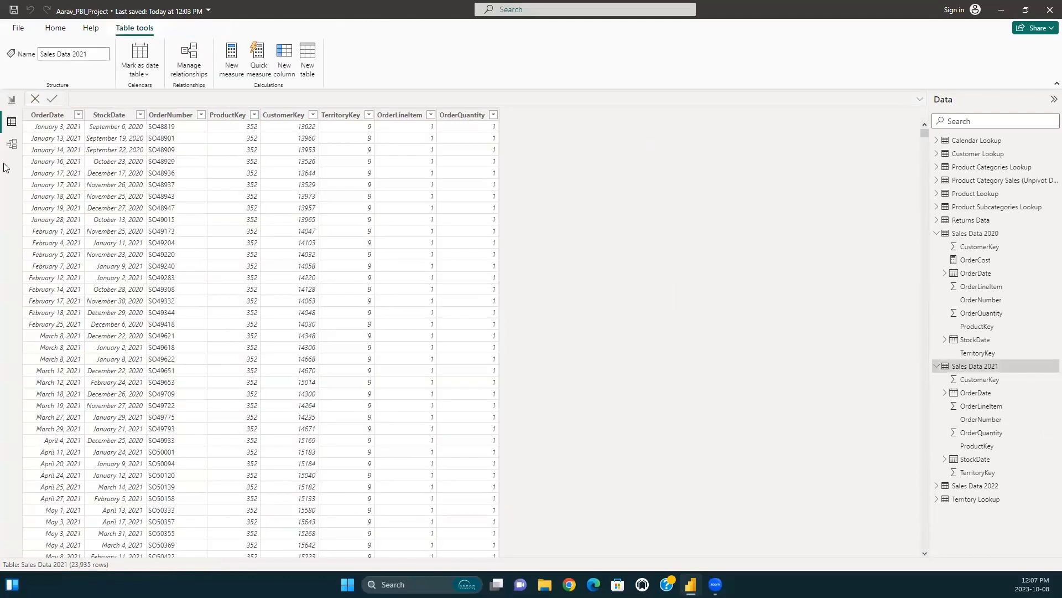
Add a new blank page to the report and return to Page 3.
{"action": "left_click", "coordinate": [11, 100]}
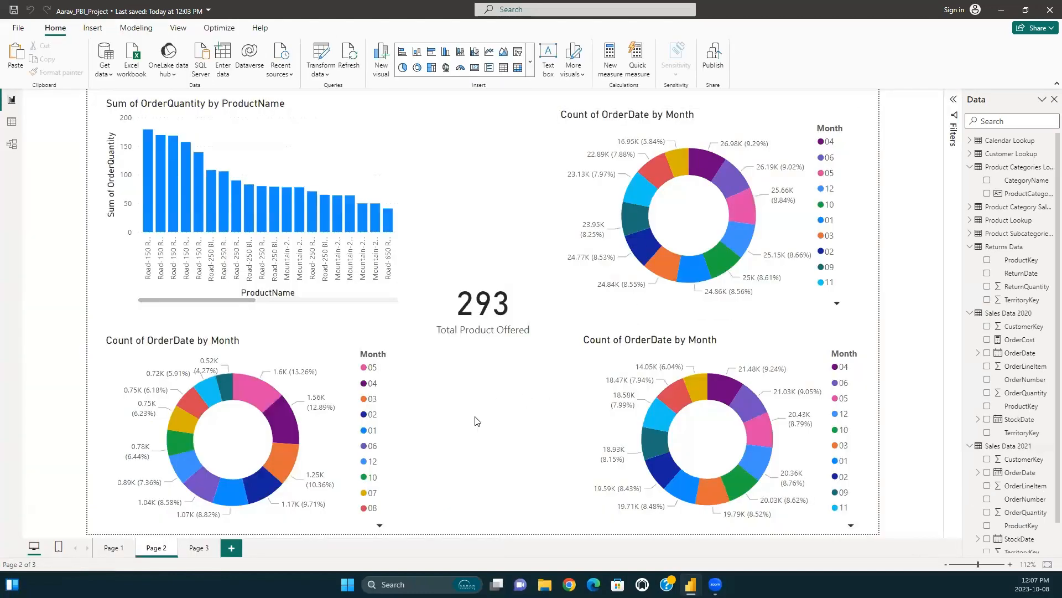
{"action": "left_click", "coordinate": [232, 549]}
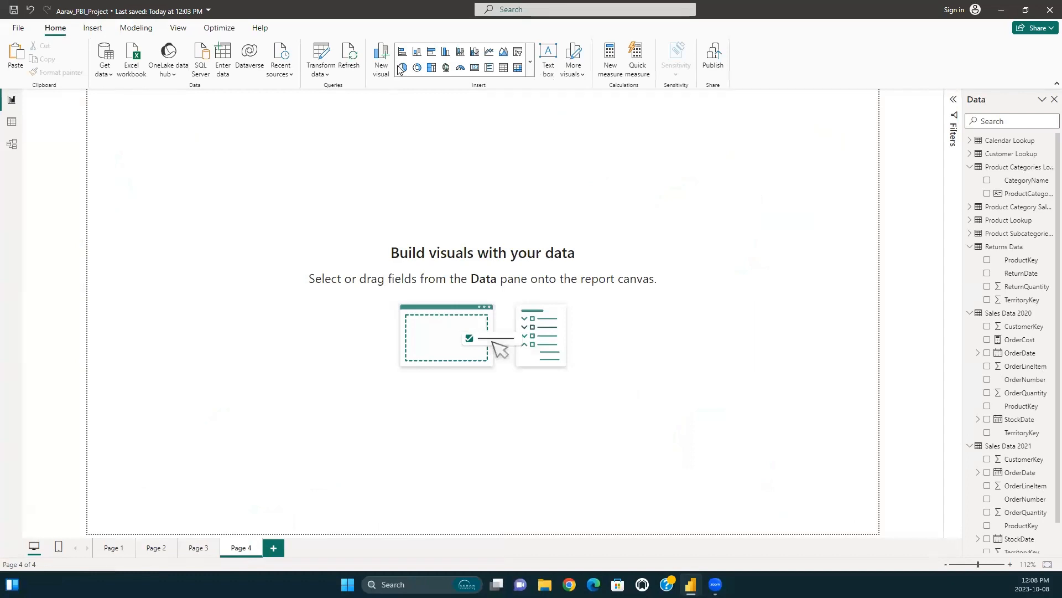
{"action": "left_click", "coordinate": [207, 555]}
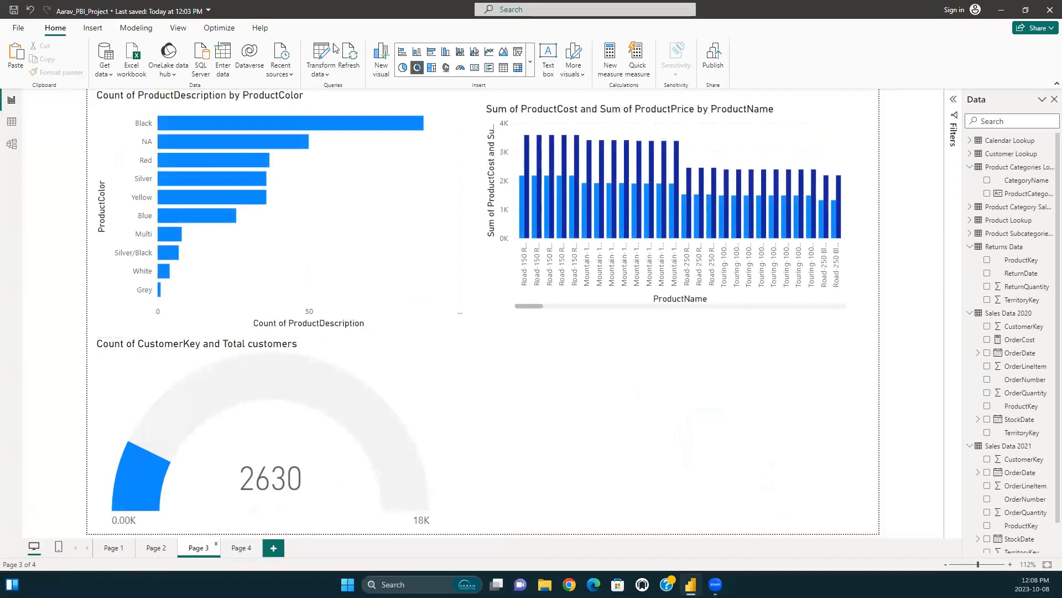
Insert a new visual in the free area of Page 3 showing OrderQuantity from Sales Data 2021.
{"action": "left_click", "coordinate": [93, 30]}
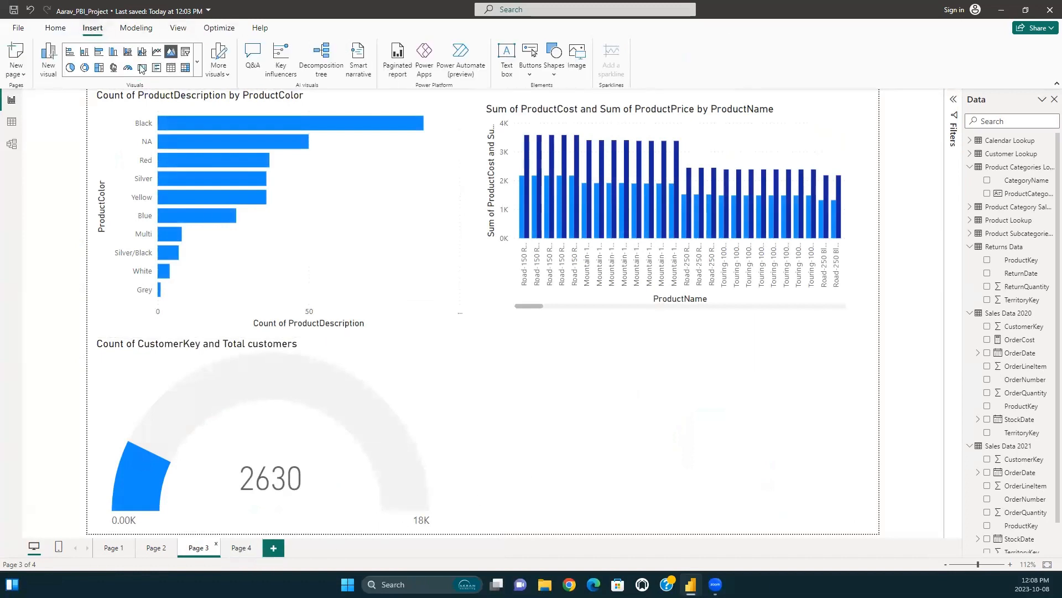
{"action": "left_click", "coordinate": [48, 66]}
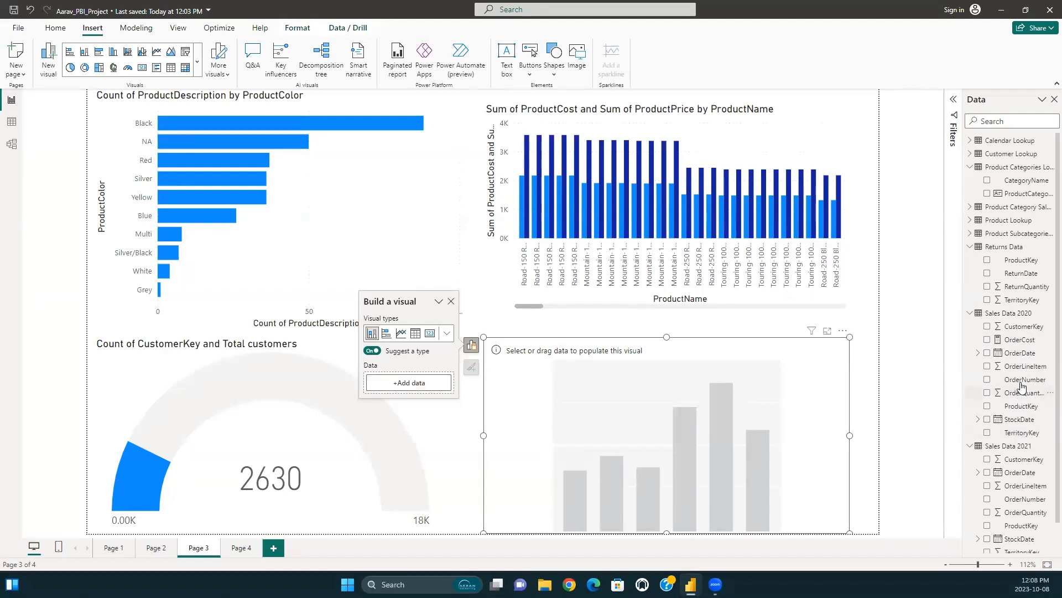
{"action": "scroll", "coordinate": [1016, 530], "scroll_direction": "down", "scroll_amount": 1}
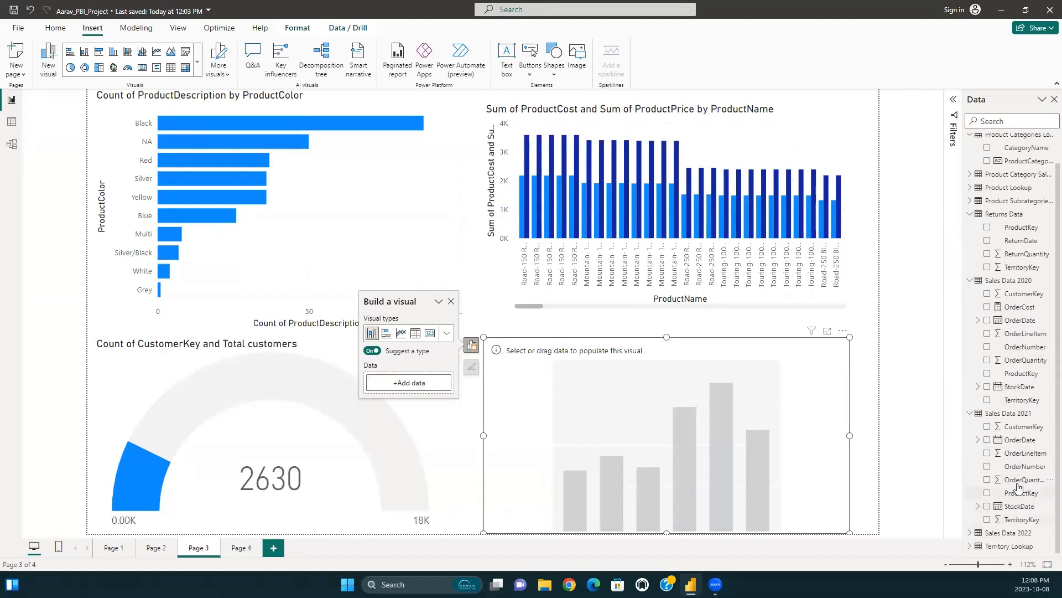
{"action": "left_click_drag", "start_coordinate": [1020, 479], "coordinate": [415, 390]}
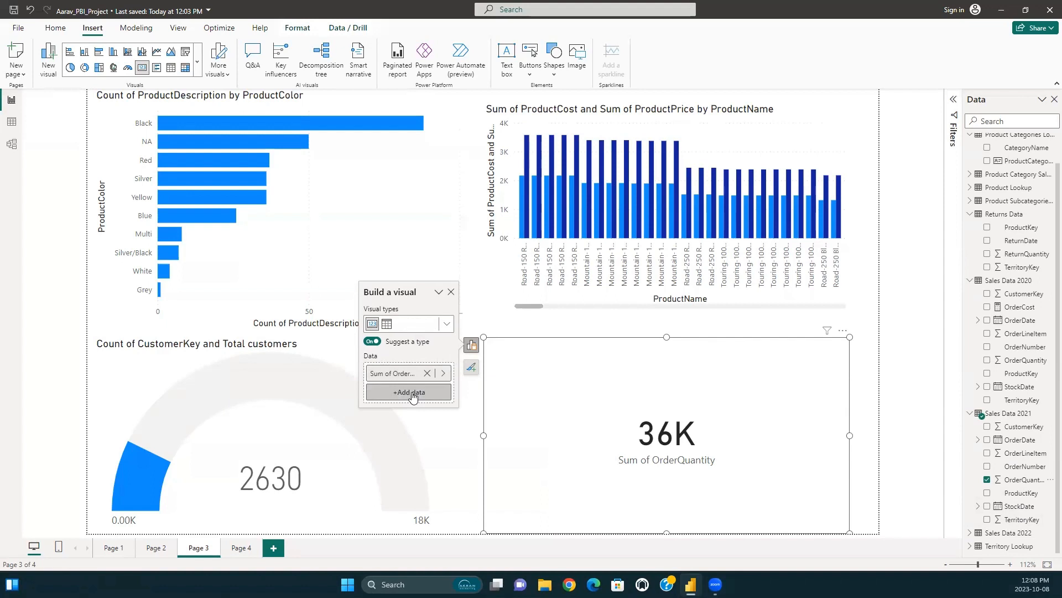
Add ProductPrice and ModelName from Product Lookup to the OrderQuantity visual, without ProductCost.
{"action": "left_click", "coordinate": [970, 188]}
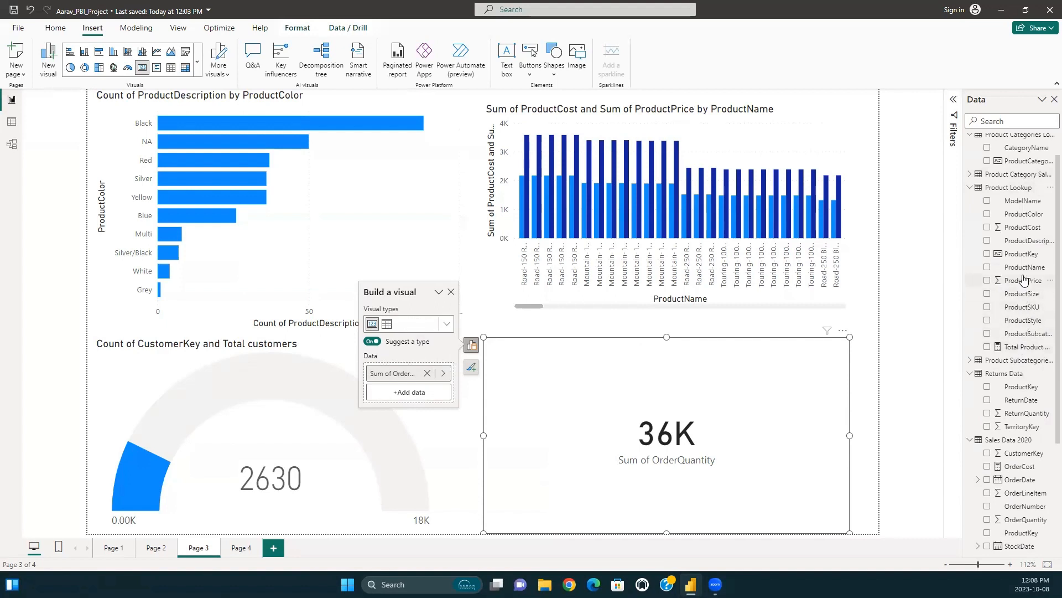
{"action": "left_click_drag", "start_coordinate": [1023, 228], "coordinate": [429, 394]}
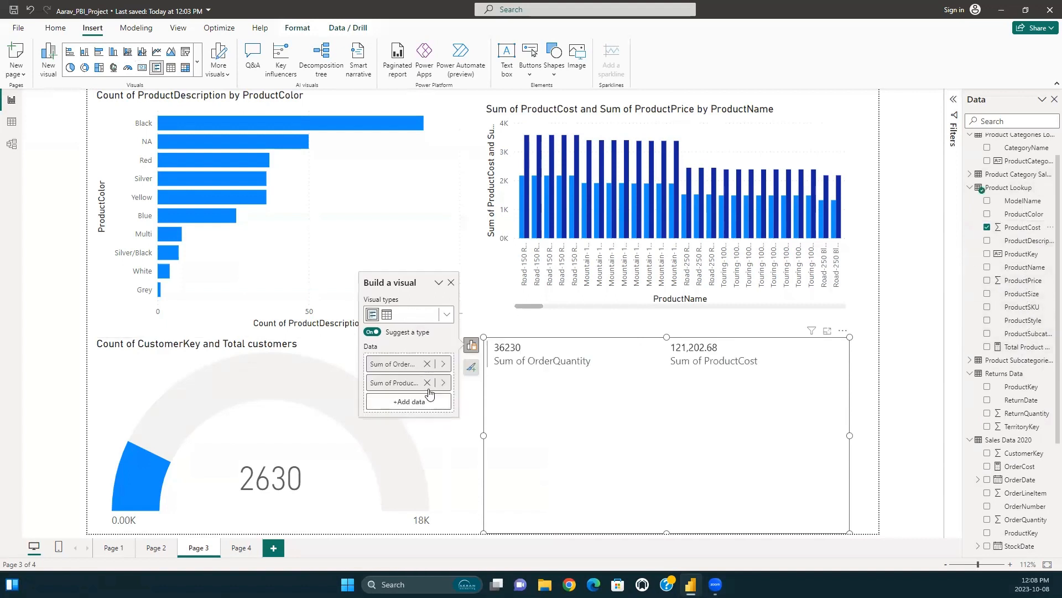
{"action": "left_click", "coordinate": [428, 383]}
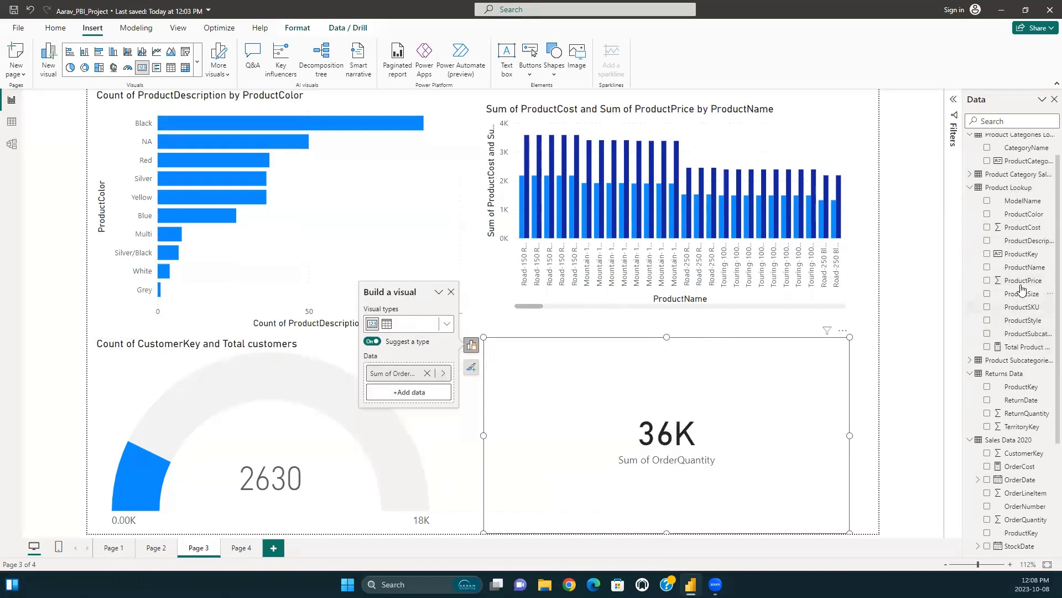
{"action": "left_click_drag", "start_coordinate": [1023, 281], "coordinate": [408, 398]}
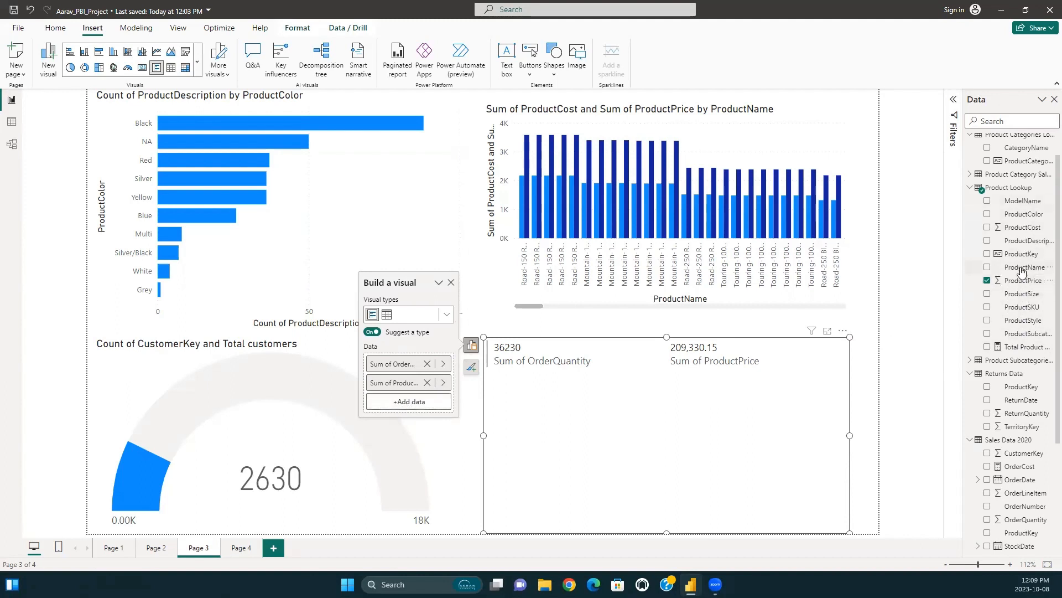
{"action": "left_click_drag", "start_coordinate": [1025, 267], "coordinate": [410, 400]}
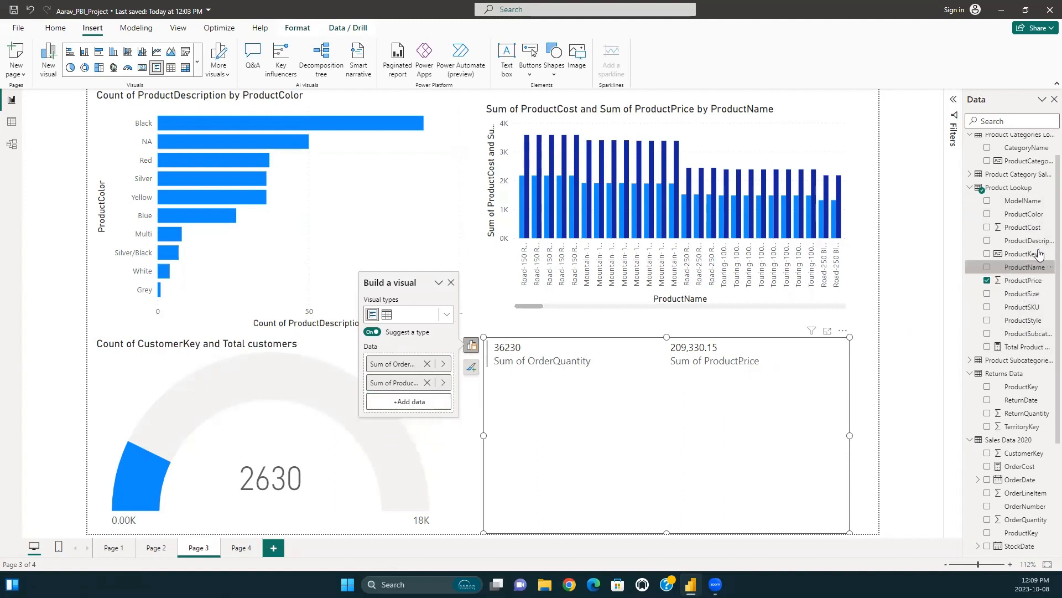
{"action": "left_click_drag", "start_coordinate": [1030, 204], "coordinate": [417, 401]}
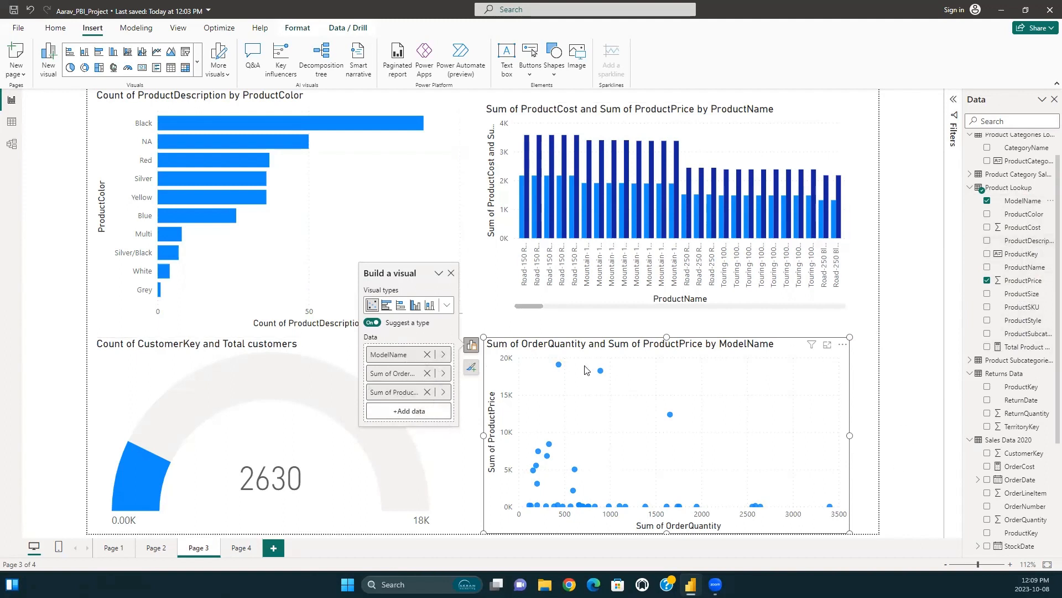
Change the new visual to a clustered bar chart, look through its ModelName bars, and deselect it.
{"action": "left_click", "coordinate": [387, 305]}
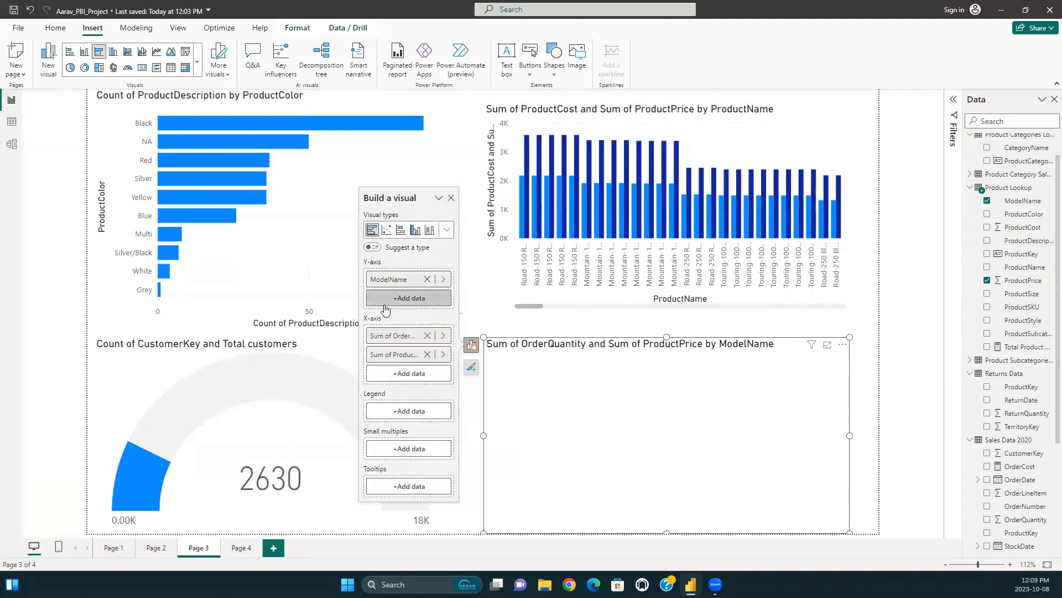
{"action": "scroll", "coordinate": [674, 397], "scroll_direction": "down", "scroll_amount": 2}
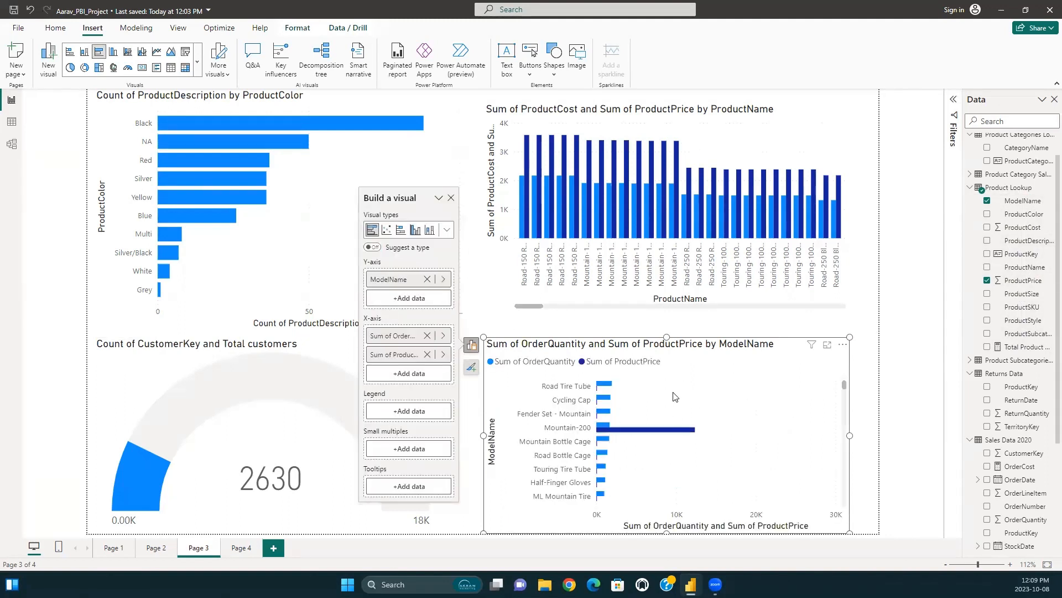
{"action": "scroll", "coordinate": [679, 399], "scroll_direction": "up", "scroll_amount": 2}
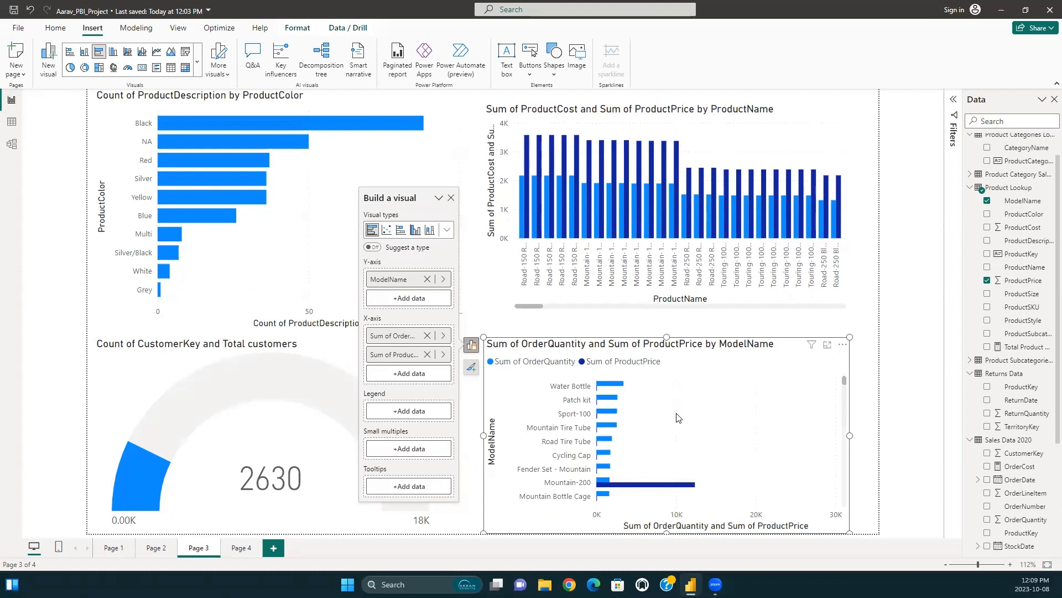
{"action": "scroll", "coordinate": [679, 418], "scroll_direction": "down", "scroll_amount": 4}
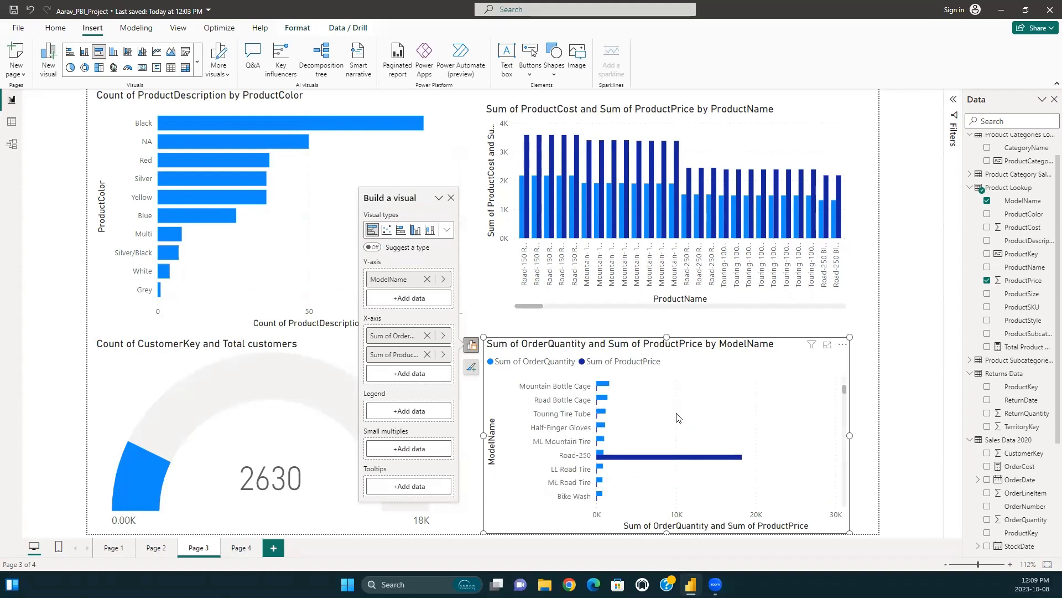
{"action": "scroll", "coordinate": [679, 418], "scroll_direction": "up", "scroll_amount": 4}
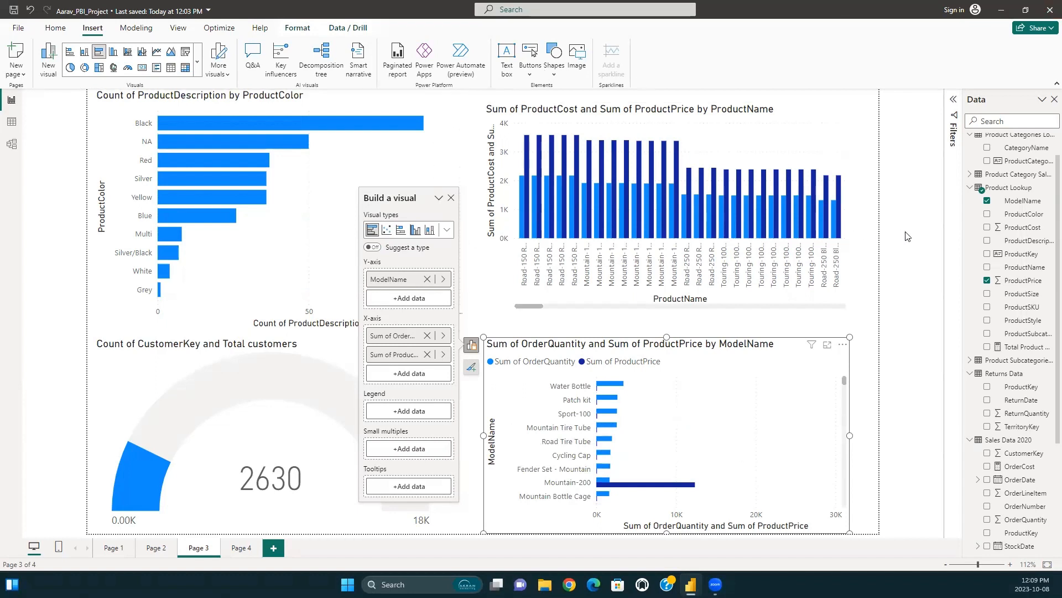
{"action": "left_click", "coordinate": [486, 233]}
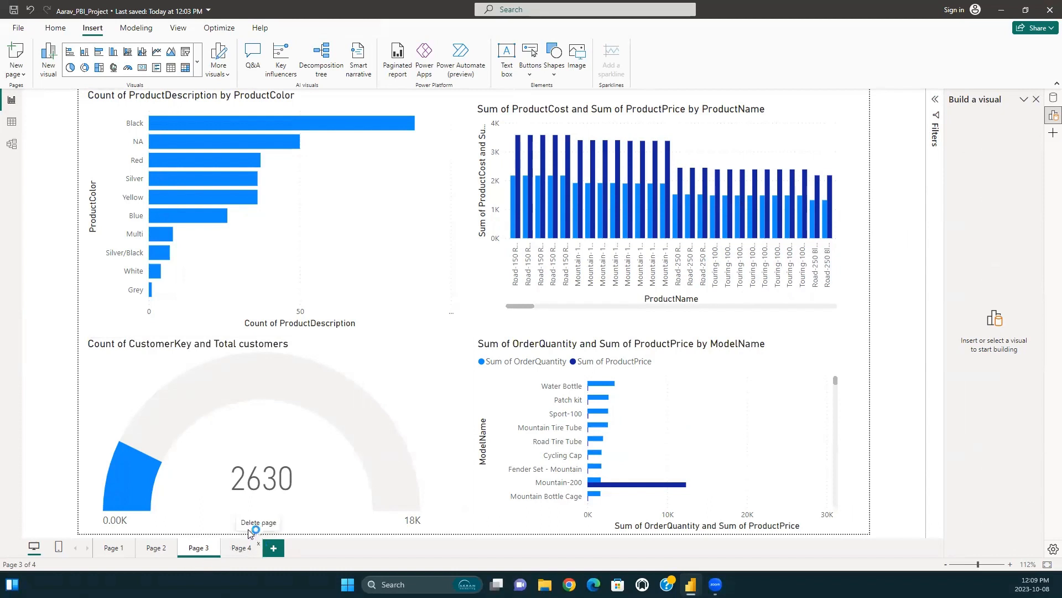
Save the project, keeping the blank Page 4 in the report.
{"action": "left_click", "coordinate": [259, 548]}
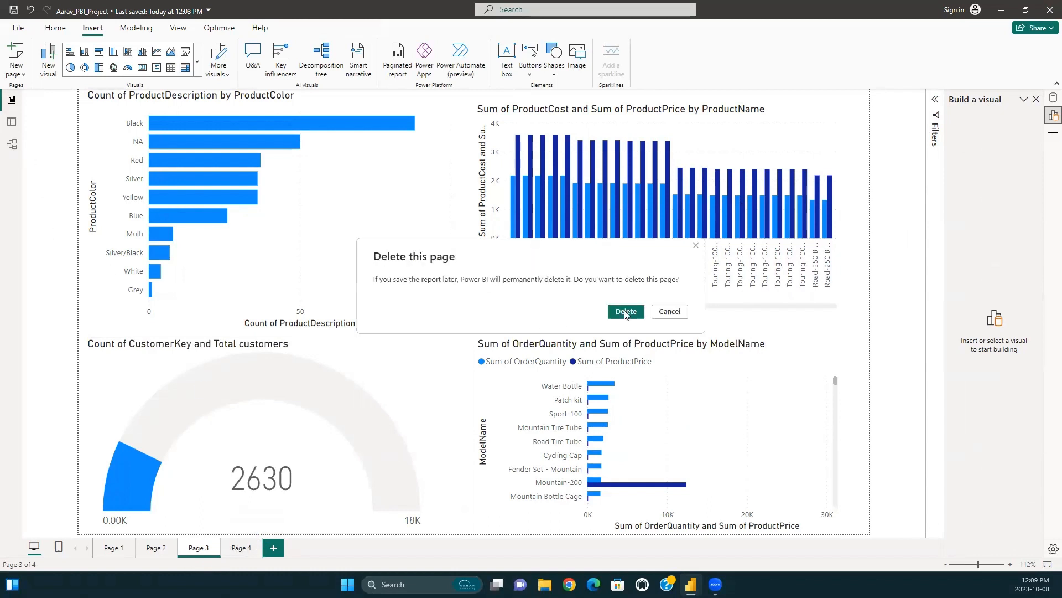
{"action": "left_click", "coordinate": [670, 311]}
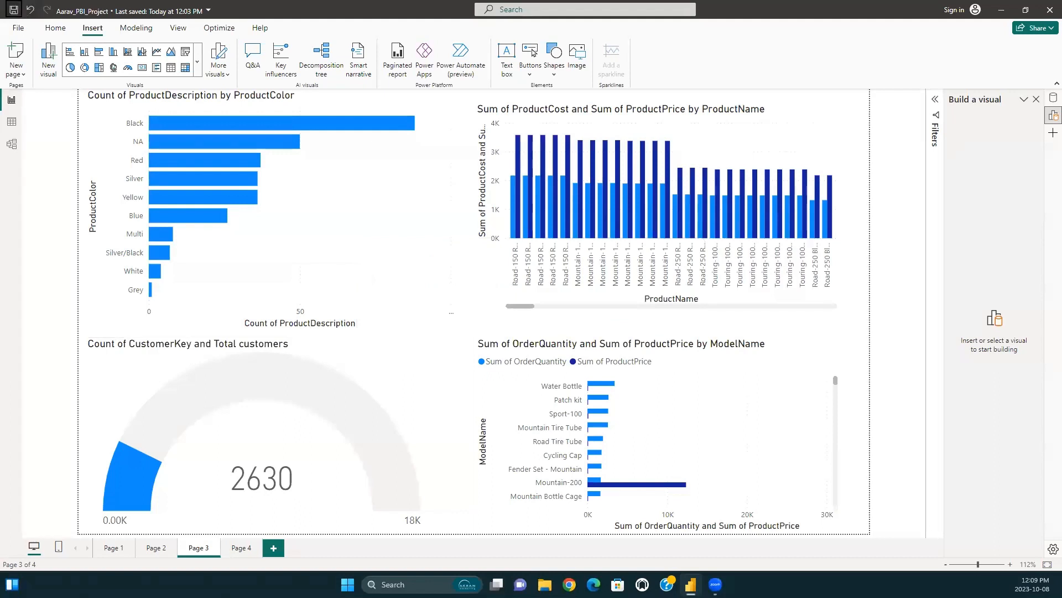
{"action": "left_click", "coordinate": [13, 9]}
Inspect the relationship between Sales Data 2020 and Territory Lookup in the data model and return to the report.
{"action": "left_click", "coordinate": [11, 144]}
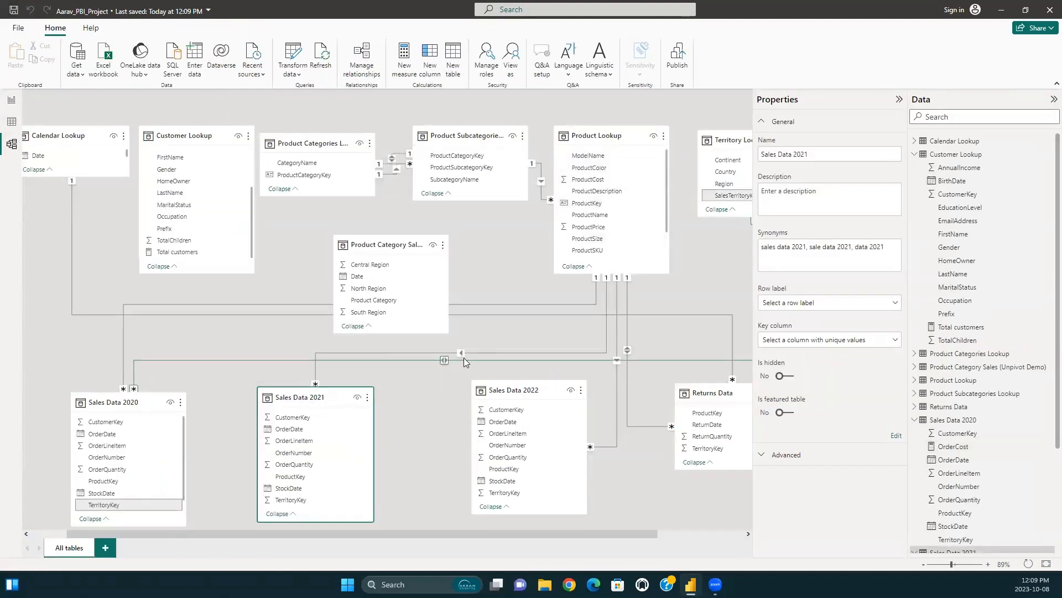
{"action": "left_click", "coordinate": [351, 359]}
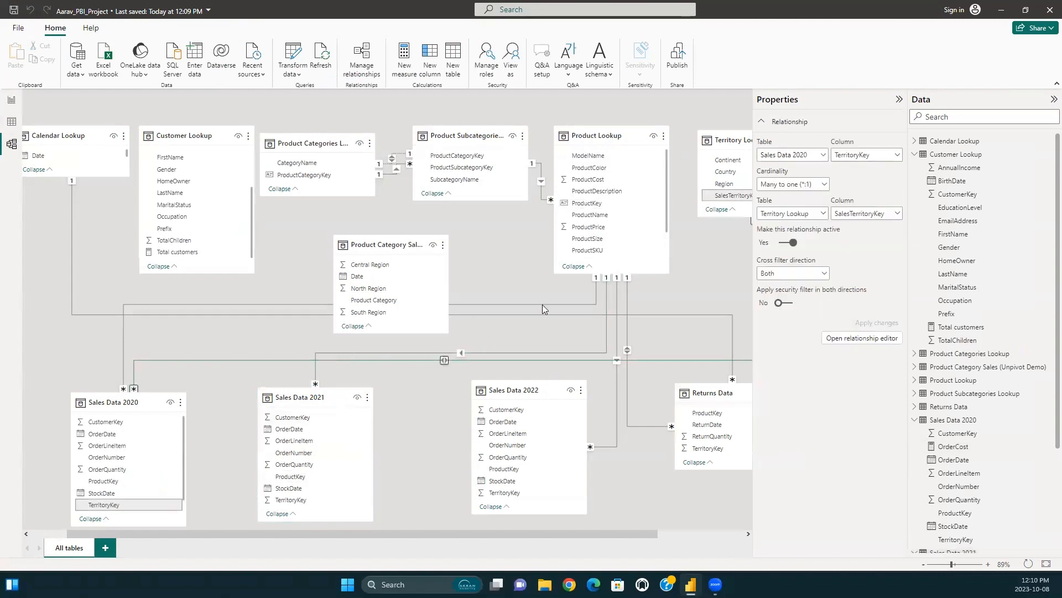
{"action": "left_click", "coordinate": [613, 240]}
{"action": "left_click", "coordinate": [509, 253]}
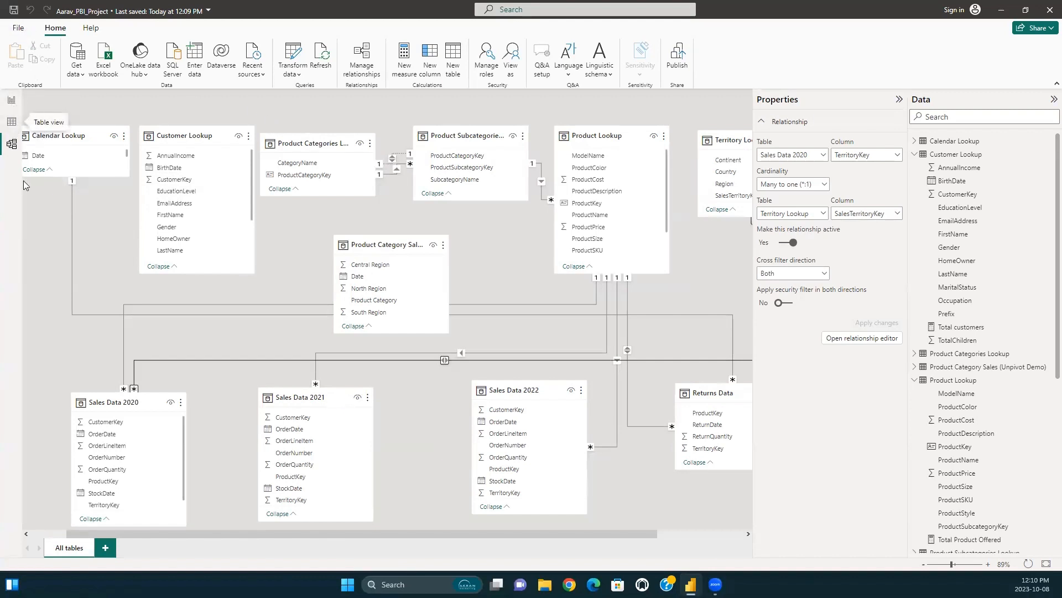
{"action": "left_click", "coordinate": [11, 100]}
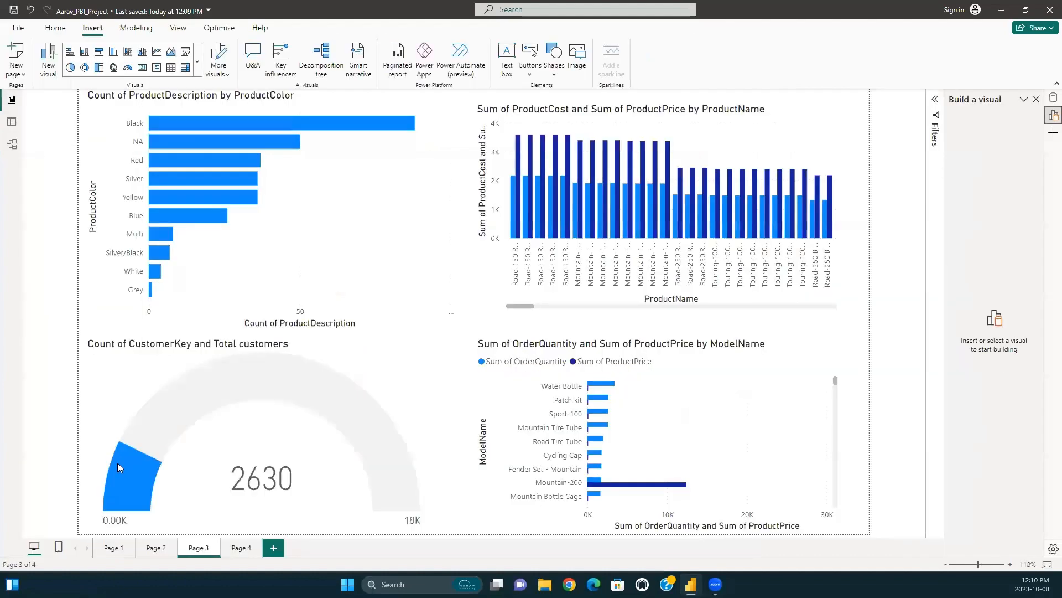
On Page 1, cross-highlight the Australia slice from the upper-left pie chart across the other visuals and clear the highlight.
{"action": "left_click", "coordinate": [114, 547]}
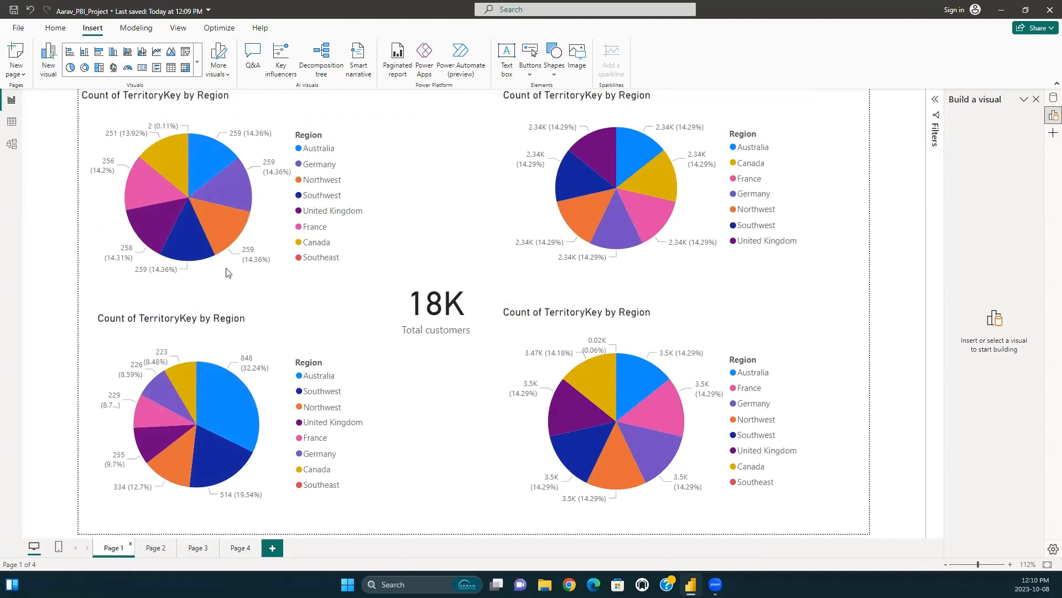
{"action": "left_click", "coordinate": [211, 160]}
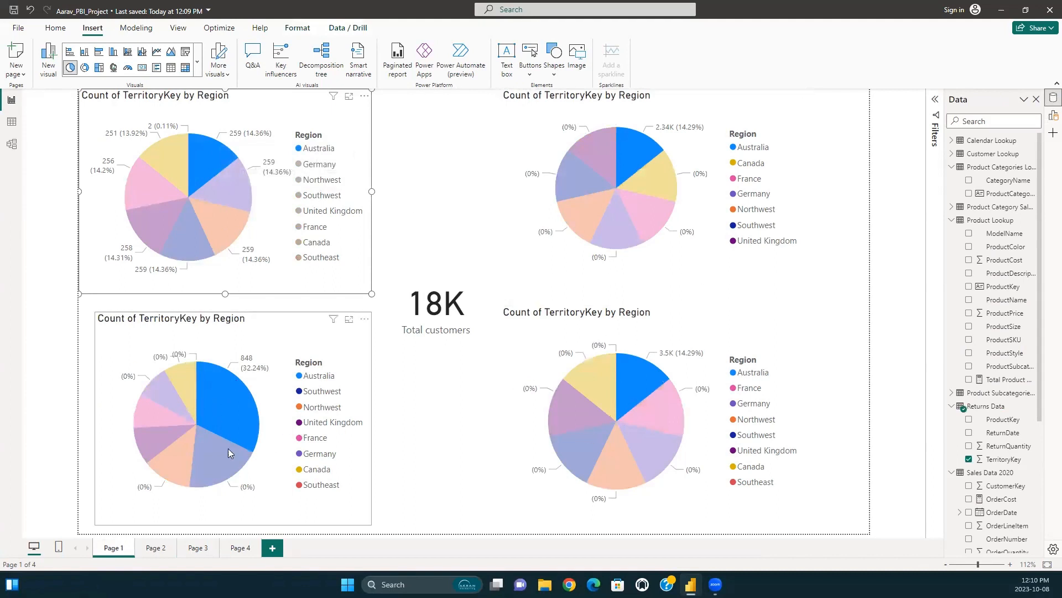
{"action": "left_click", "coordinate": [220, 158]}
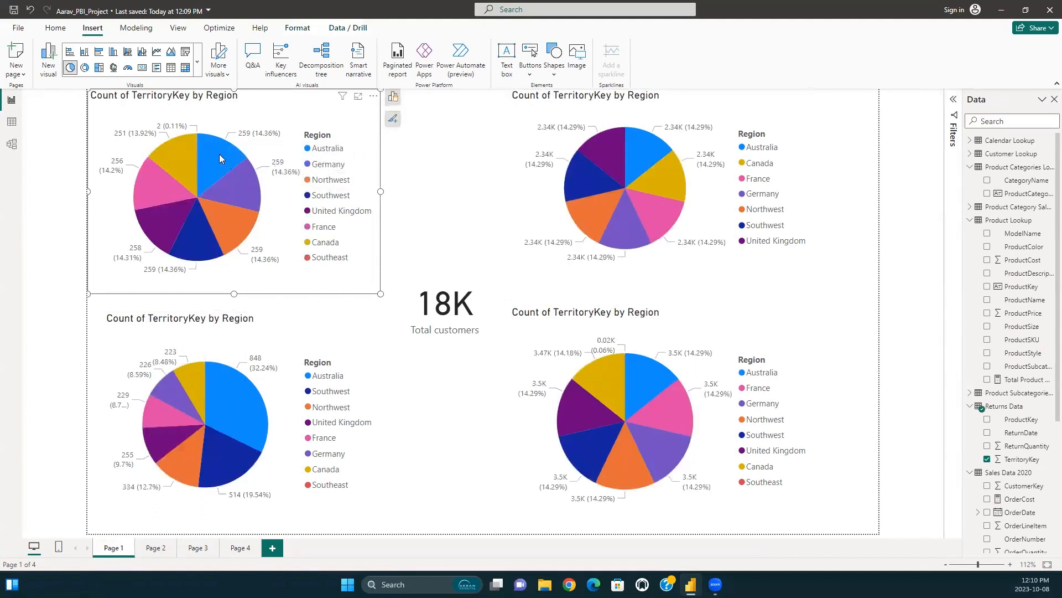
{"action": "double_click", "coordinate": [220, 158]}
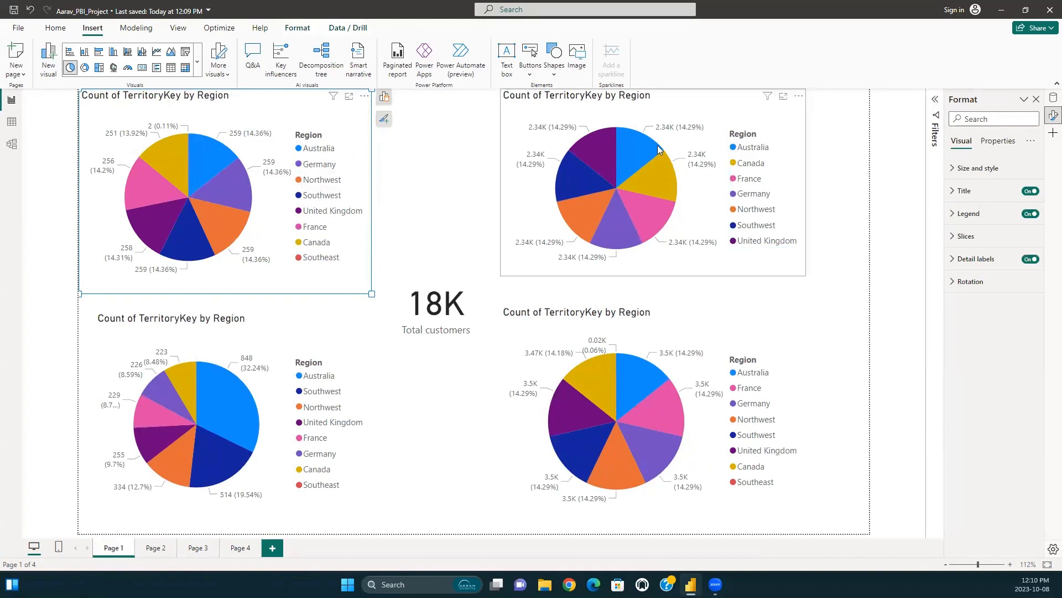
Look through the slice colours and general property options of the upper-left pie chart, and deselect the chart.
{"action": "left_click", "coordinate": [203, 155]}
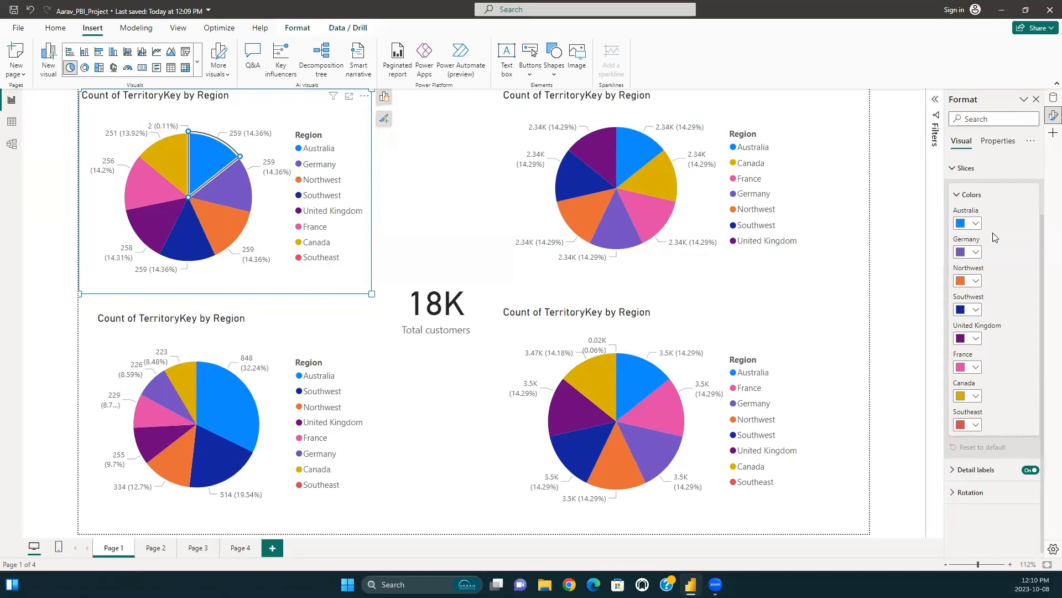
{"action": "left_click", "coordinate": [990, 145]}
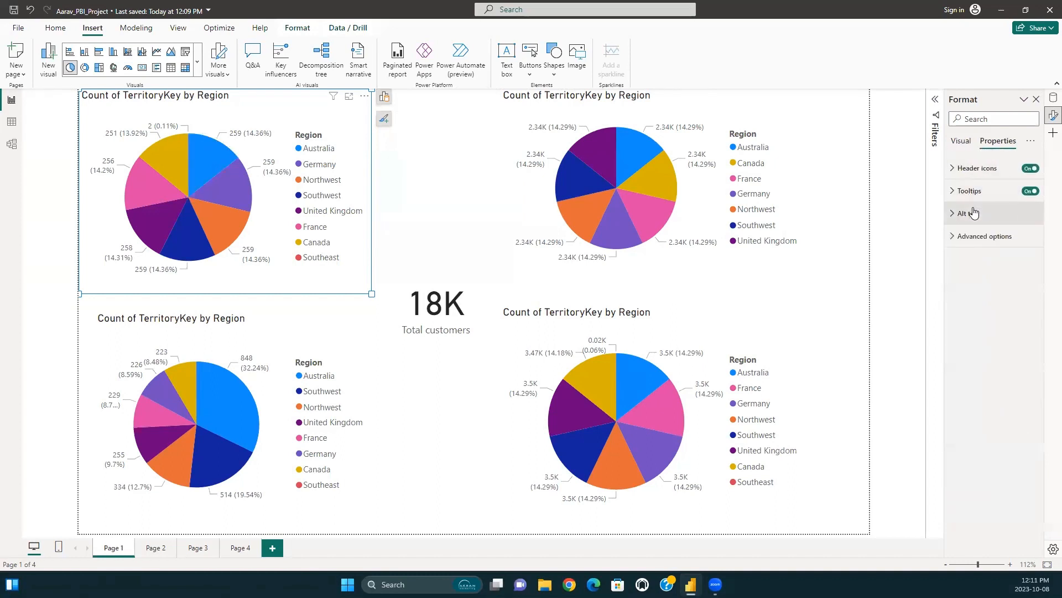
{"action": "left_click", "coordinate": [961, 141]}
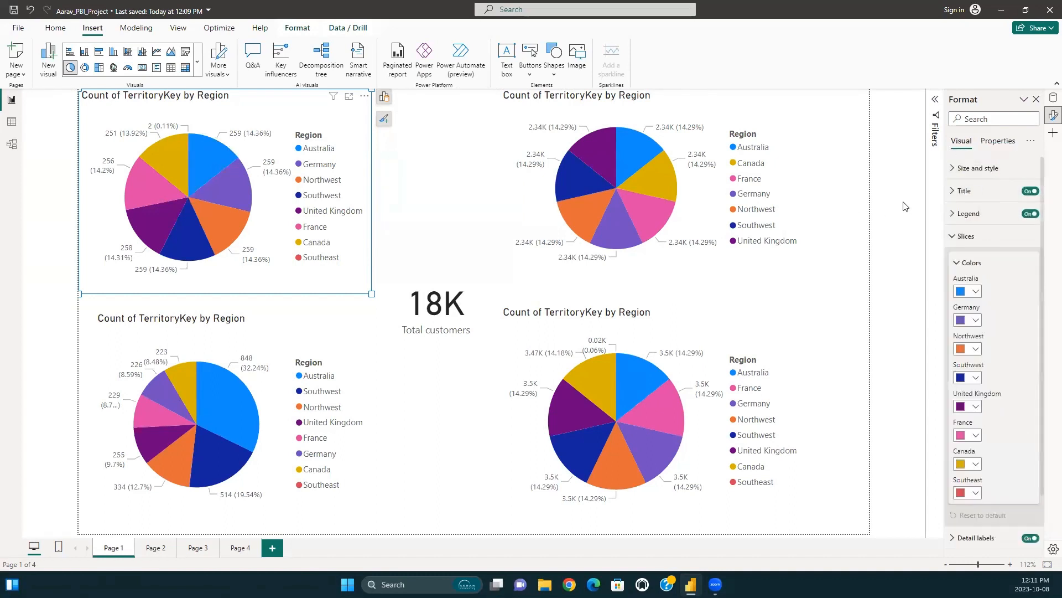
{"action": "left_click", "coordinate": [669, 325]}
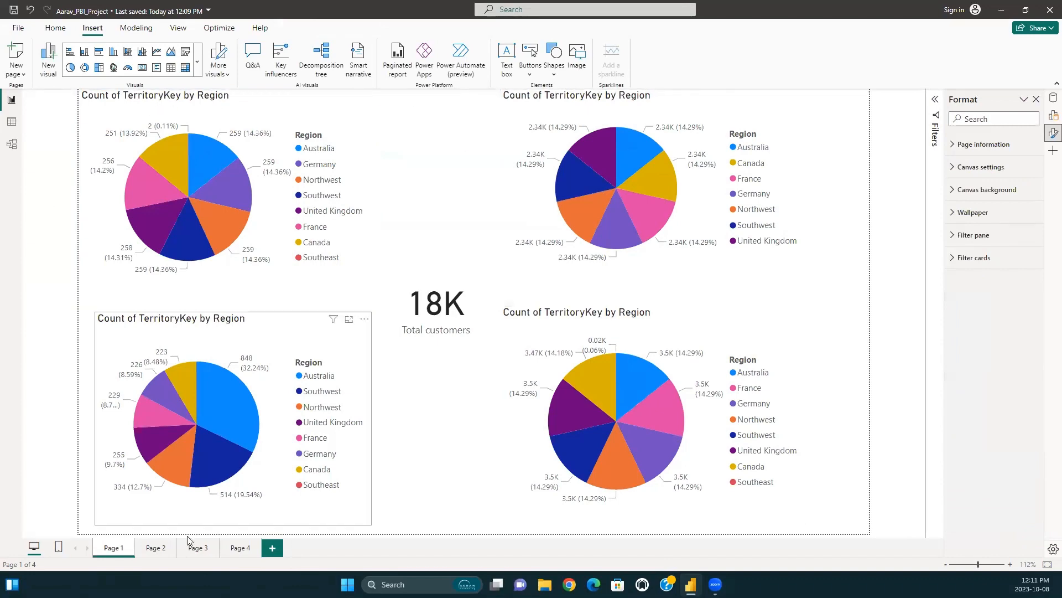
Review the visuals on Page 2 and Page 3, including the OrderQuantity column chart, the customer gauge and the ProductColor bar chart.
{"action": "left_click", "coordinate": [156, 548]}
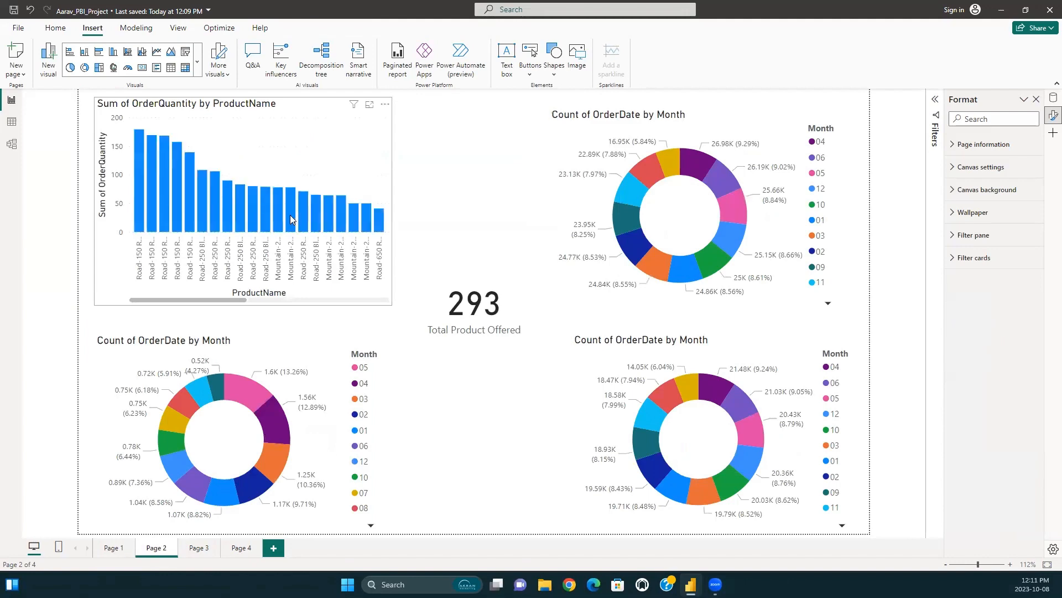
{"action": "left_click", "coordinate": [290, 215]}
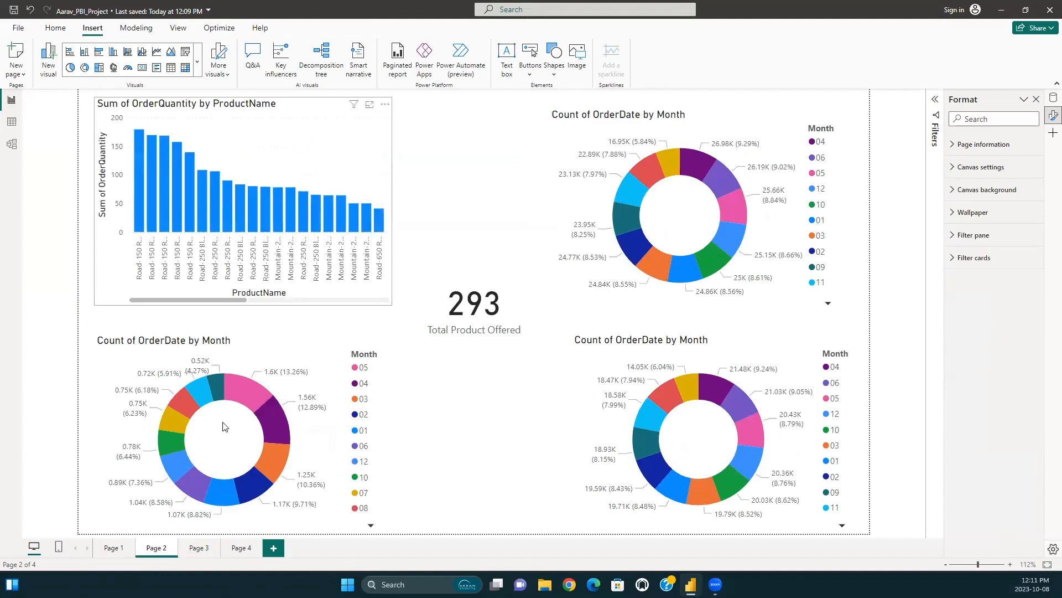
{"action": "left_click", "coordinate": [202, 549]}
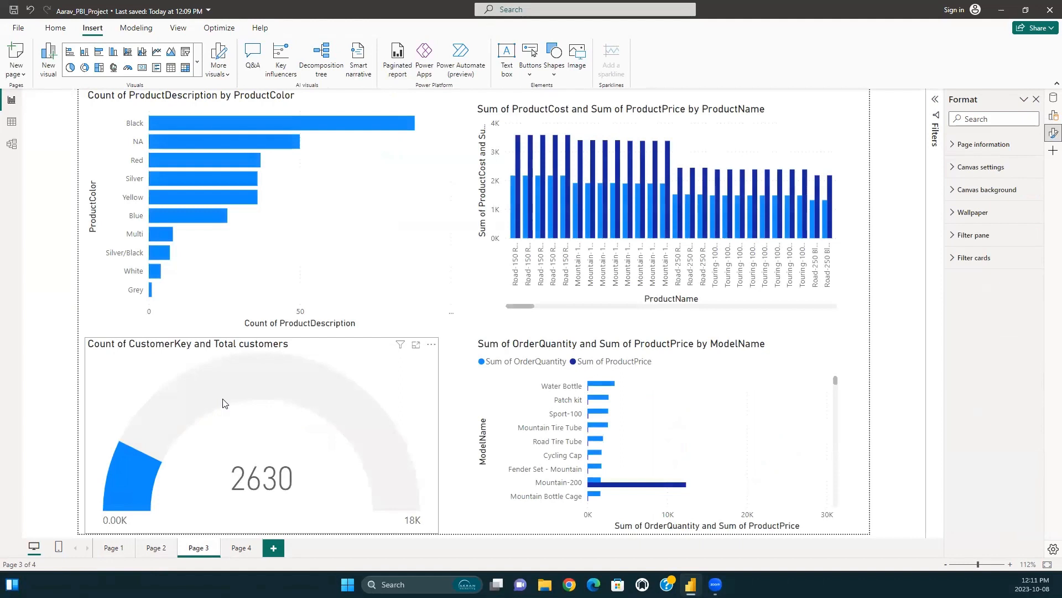
{"action": "left_click", "coordinate": [183, 429]}
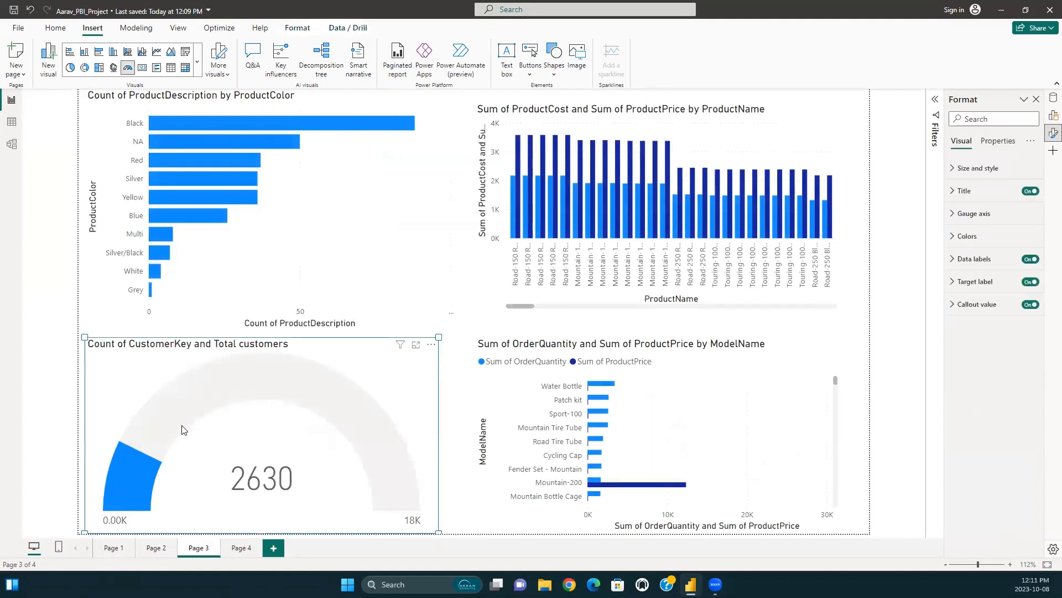
{"action": "left_click", "coordinate": [185, 182]}
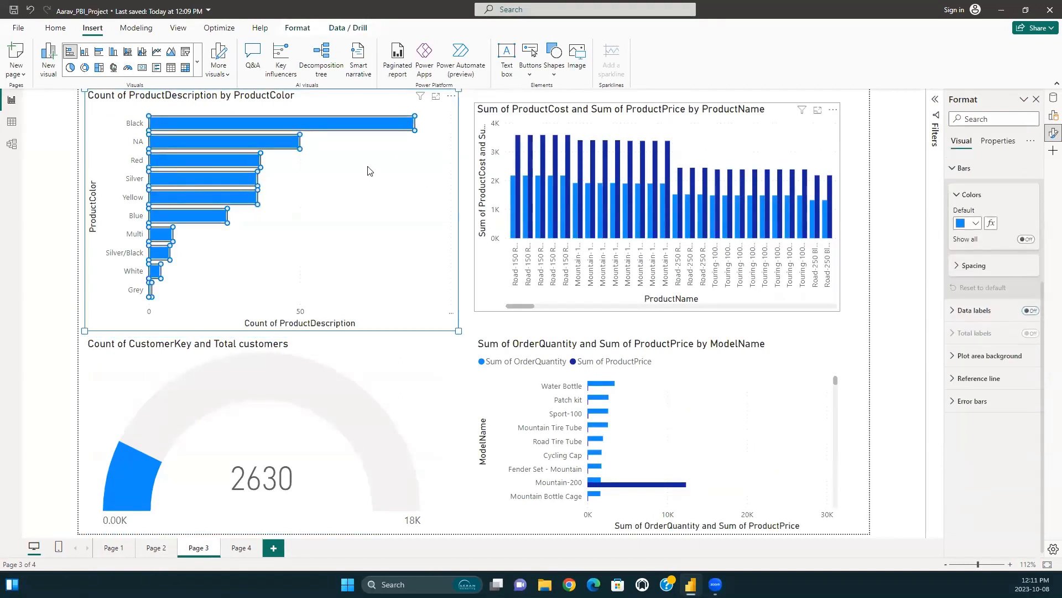
{"action": "left_click", "coordinate": [410, 209]}
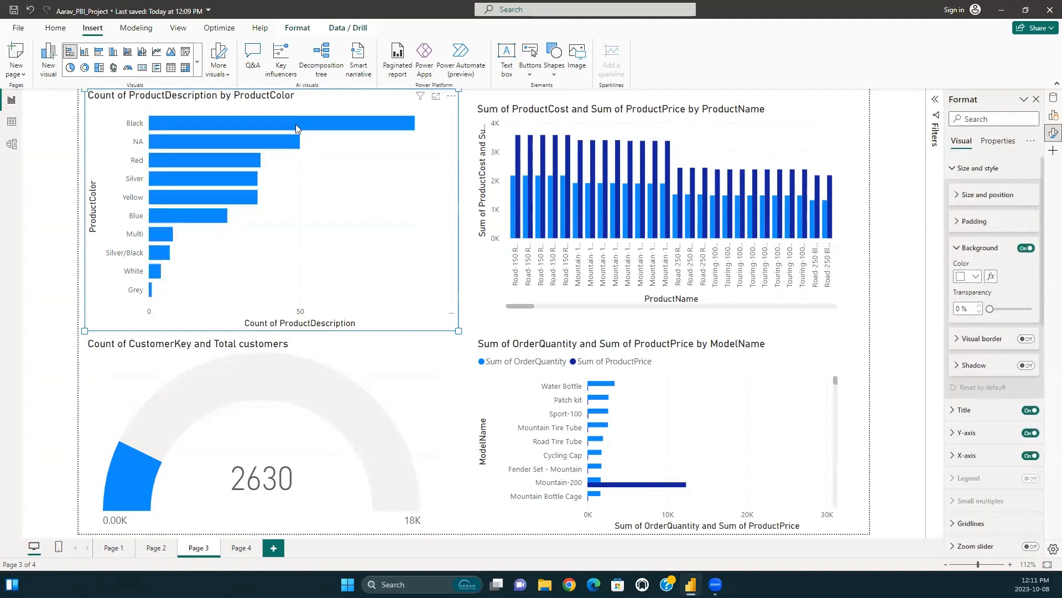
{"action": "left_click", "coordinate": [296, 125]}
{"action": "left_click", "coordinate": [374, 244]}
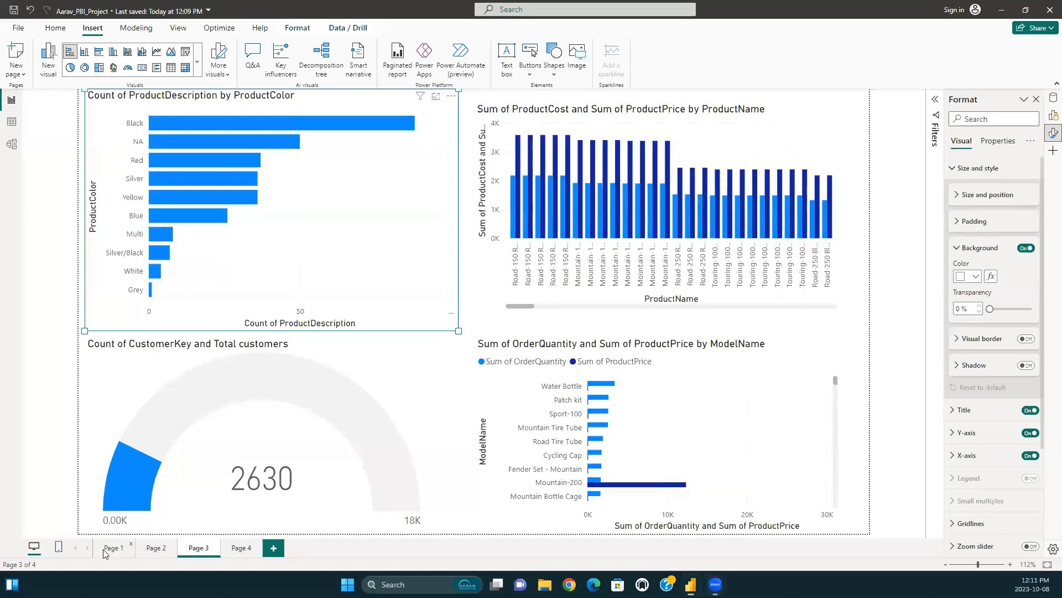
On Page 1, slightly reposition the lower-left TerritoryKey by Region pie chart, keeping it clear of the Total customers card.
{"action": "left_click", "coordinate": [111, 548]}
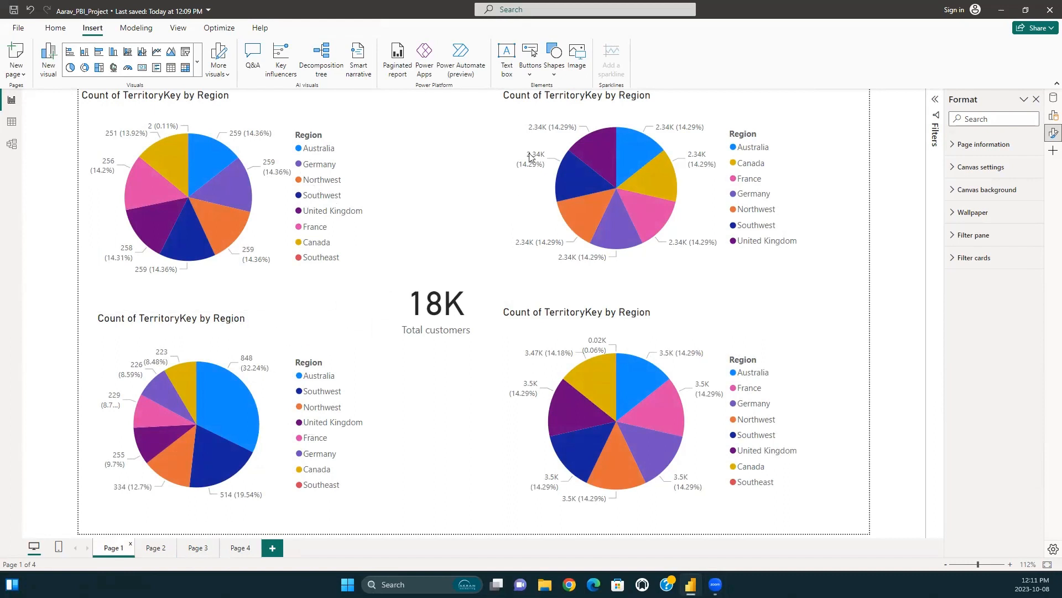
{"action": "left_click", "coordinate": [263, 327]}
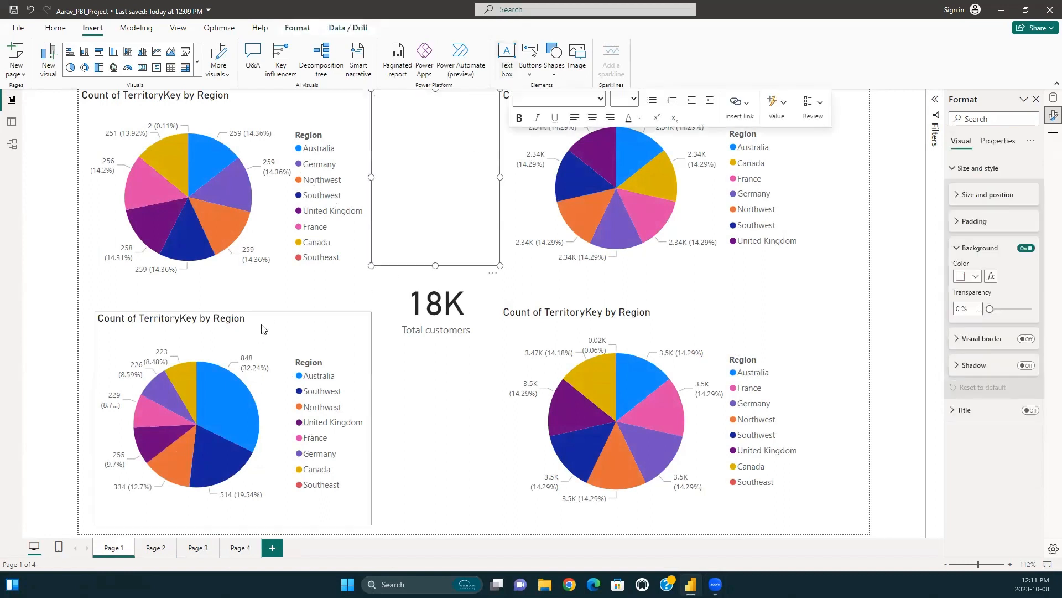
{"action": "left_click_drag", "start_coordinate": [266, 325], "coordinate": [298, 334]}
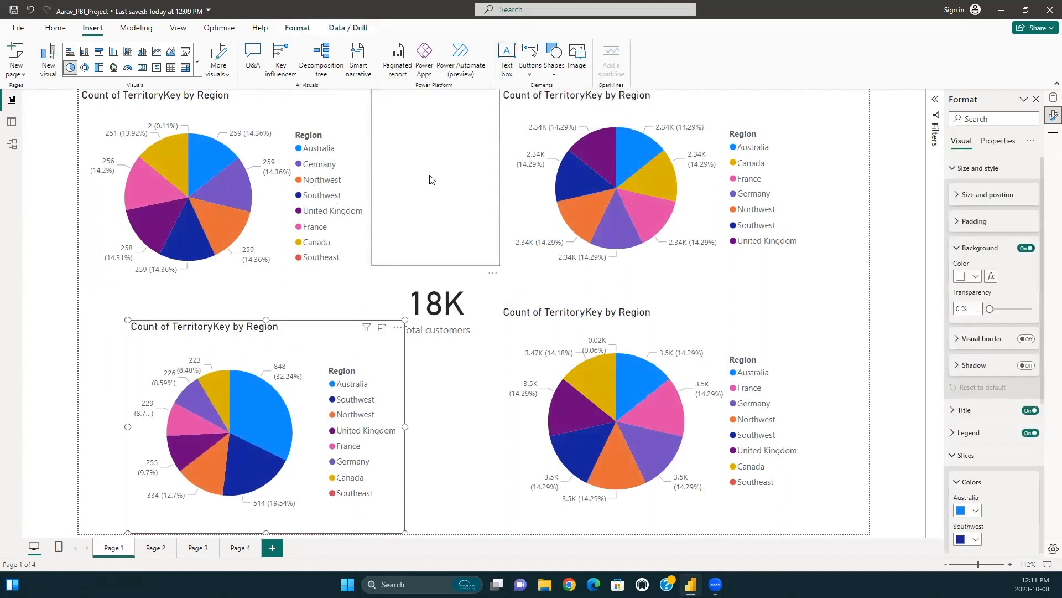
{"action": "left_click_drag", "start_coordinate": [284, 360], "coordinate": [264, 349]}
Insert a text box directly below the Total customers card and set its font size to 28.
{"action": "left_click", "coordinate": [506, 53]}
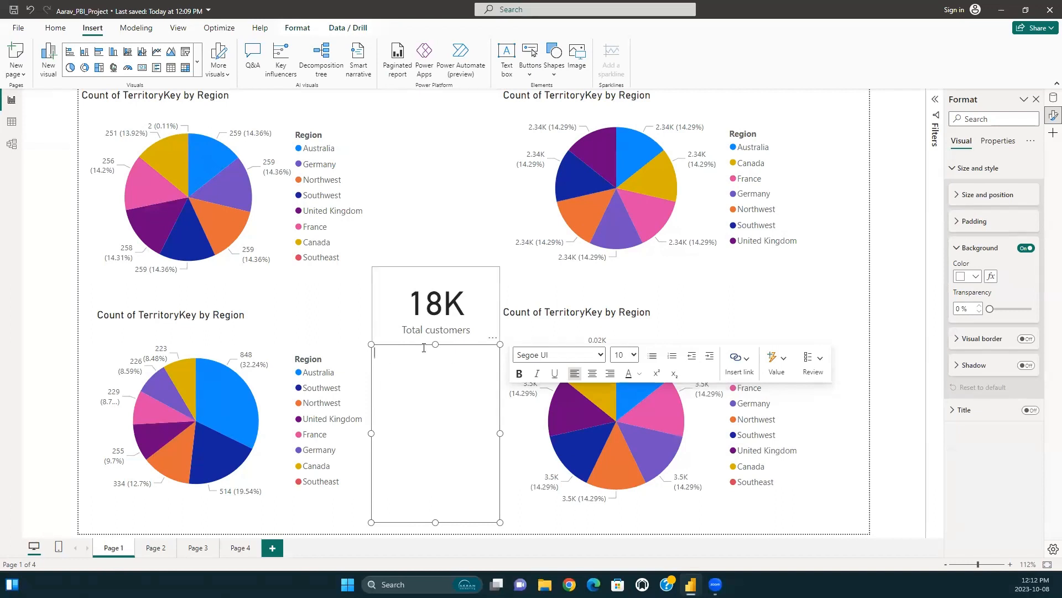
{"action": "left_click", "coordinate": [624, 354]}
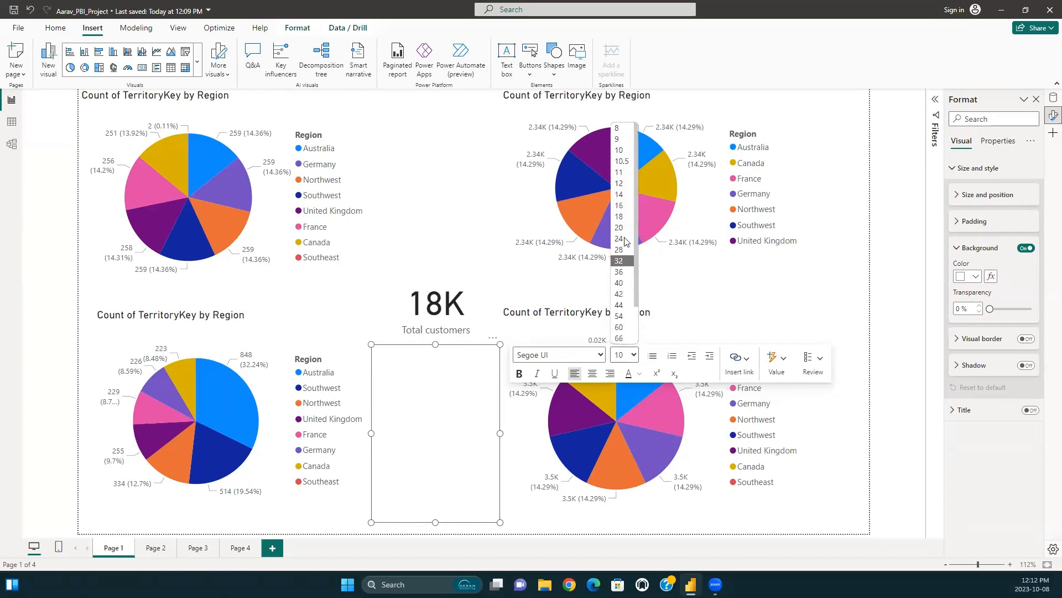
{"action": "left_click", "coordinate": [621, 238]}
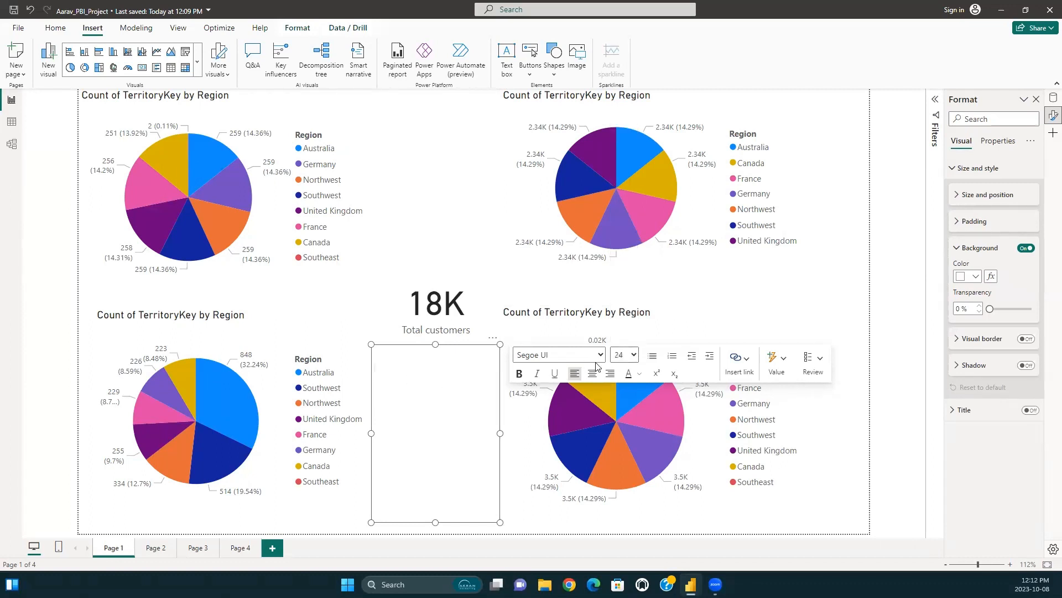
{"action": "left_click", "coordinate": [624, 355]}
{"action": "left_click", "coordinate": [621, 250]}
{"action": "type", "text": "thi"}
{"action": "key", "text": "BackSpace"}
{"action": "key", "text": "BackSpace"}
{"action": "key", "text": "BackSpace"}
{"action": "left_click", "coordinate": [624, 354]}
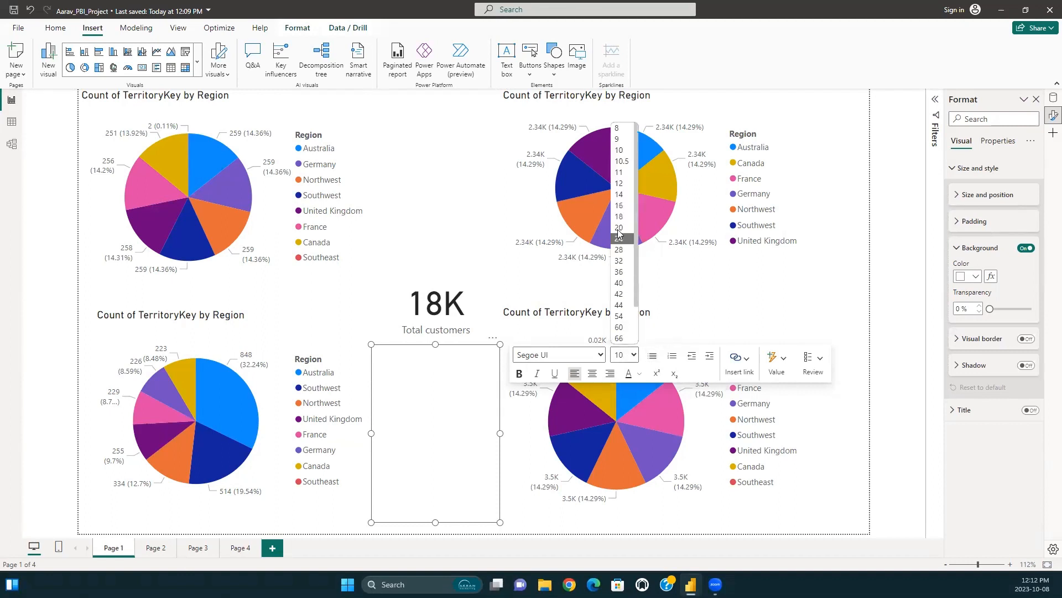
{"action": "left_click", "coordinate": [619, 250]}
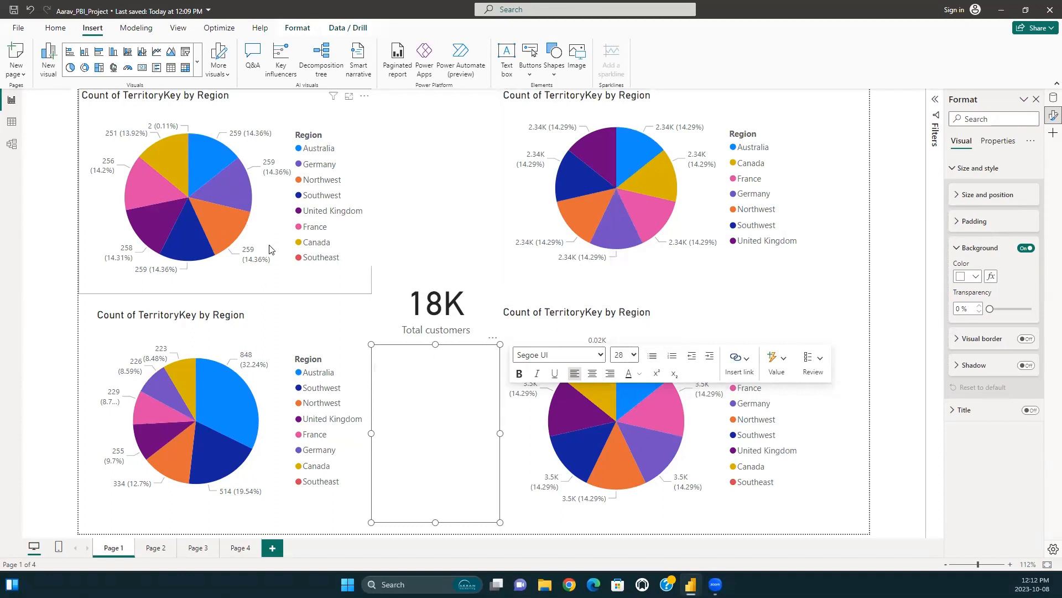
Enter the text "Sales per region per year." in the new text box.
{"action": "mouse_move", "coordinate": [230, 452]}
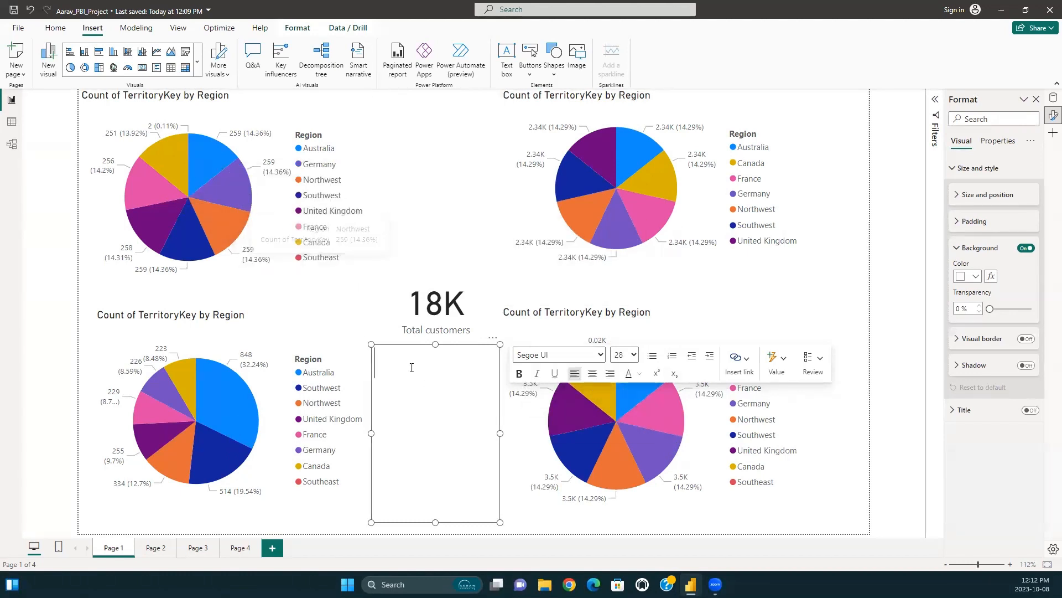
{"action": "type", "text": "sale"}
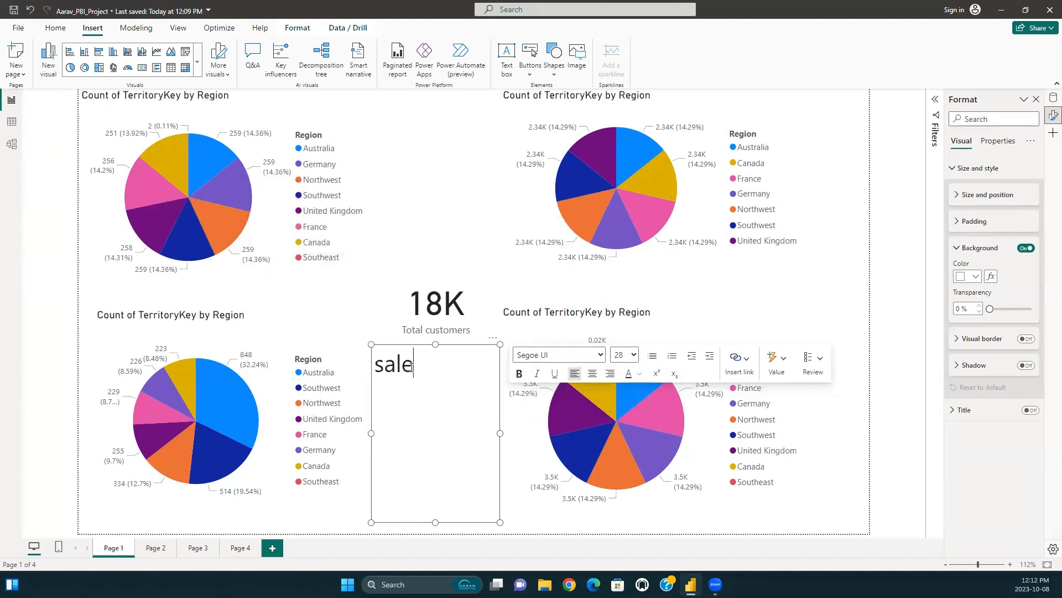
{"action": "type", "text": "s compaeri"}
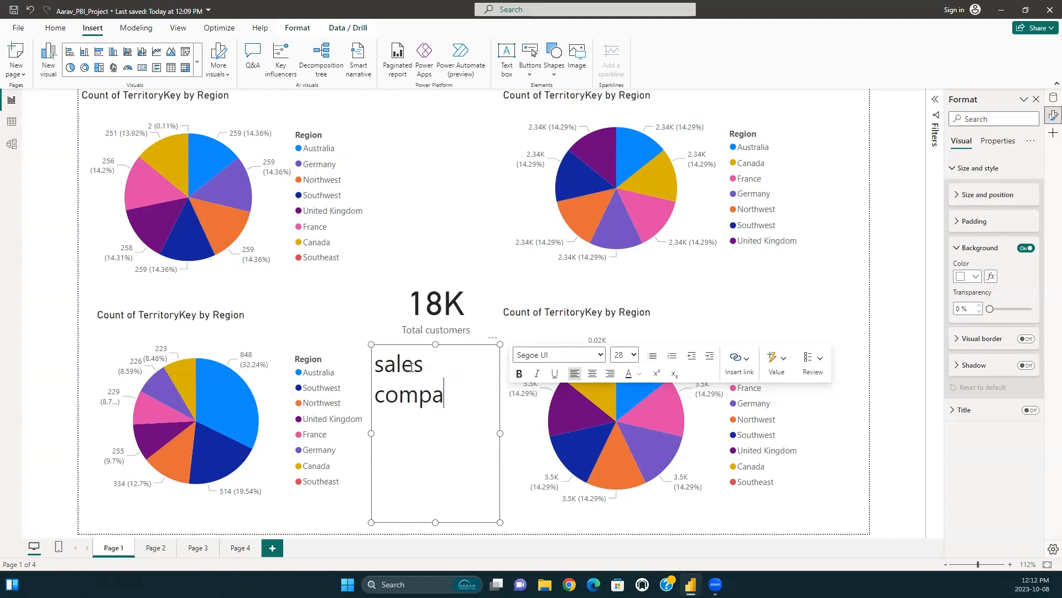
{"action": "key", "text": "BackSpace"}
{"action": "key", "text": "BackSpace"}
{"action": "key", "text": "BackSpace"}
{"action": "key", "text": "BackSpace"}
{"action": "key", "text": "BackSpace"}
{"action": "key", "text": "BackSpace"}
{"action": "key", "text": "BackSpace"}
{"action": "key", "text": "BackSpace"}
{"action": "type", "text": "per"}
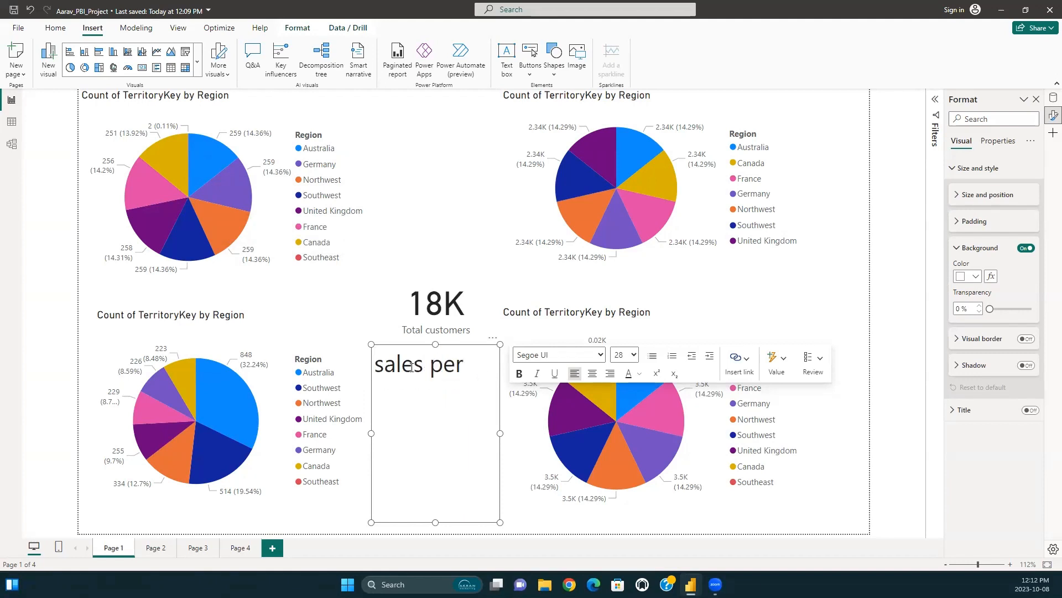
{"action": "type", "text": " region per year."}
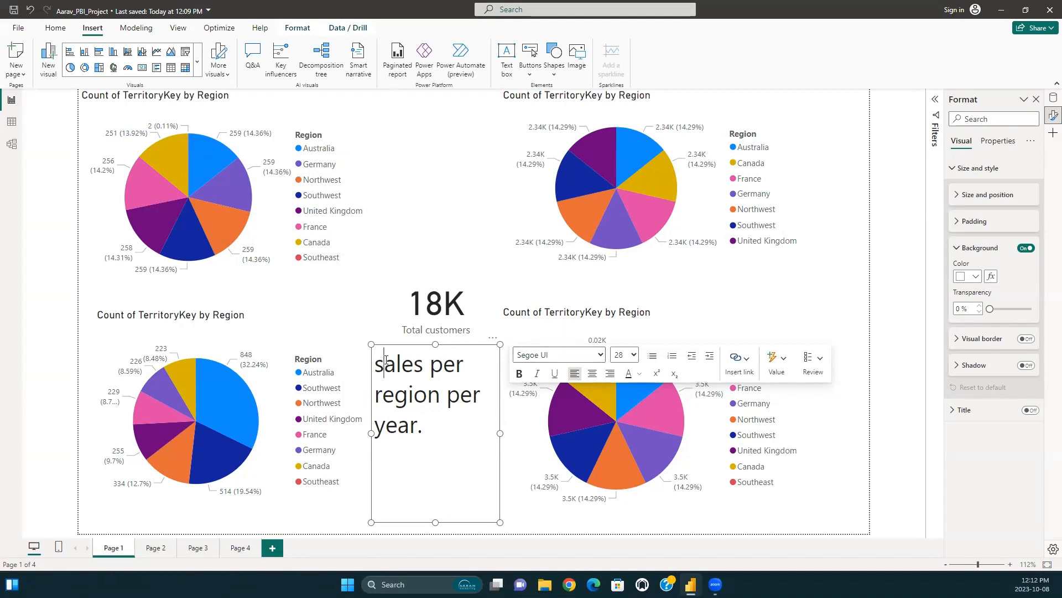
{"action": "key", "text": "BackSpace"}
{"action": "type", "text": "S"}
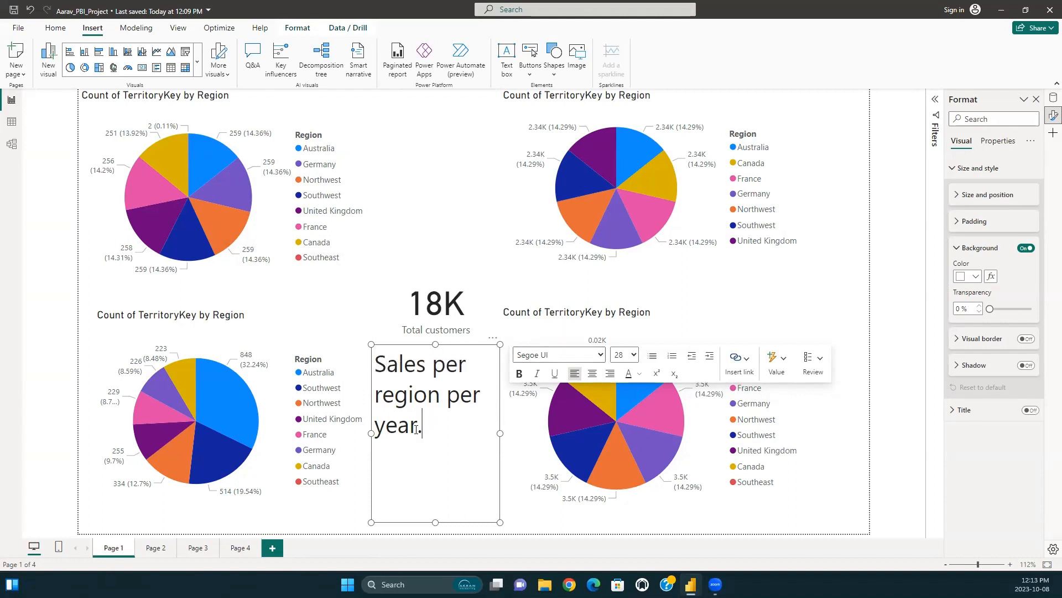
Make the whole "Sales per region per year." text bold.
{"action": "left_click_drag", "start_coordinate": [416, 429], "coordinate": [376, 384]}
{"action": "left_click", "coordinate": [389, 460]}
{"action": "left_click_drag", "start_coordinate": [422, 426], "coordinate": [376, 348]}
{"action": "left_click", "coordinate": [519, 373]}
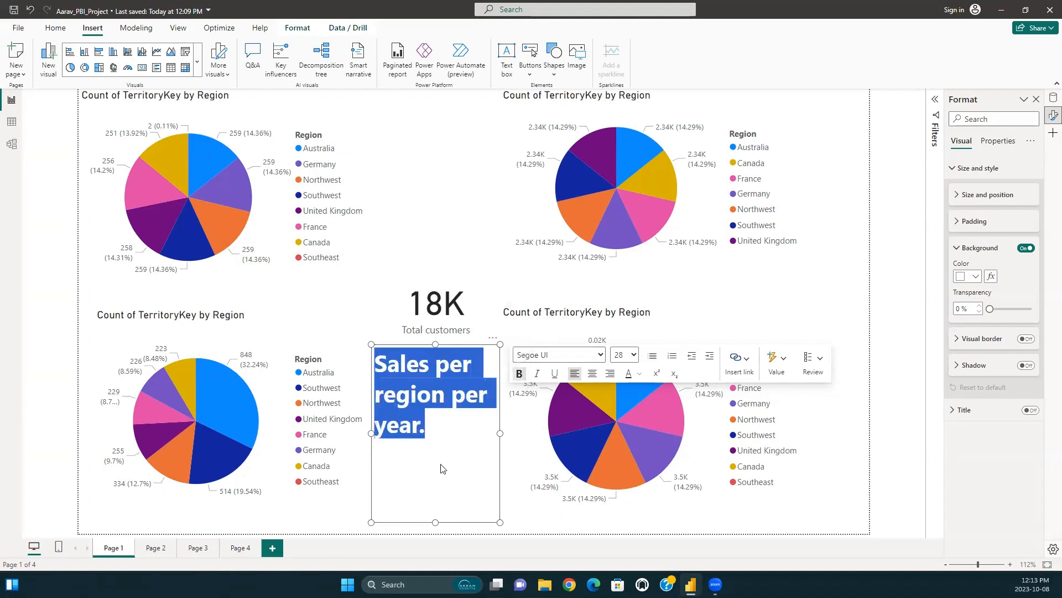
{"action": "left_click", "coordinate": [441, 468]}
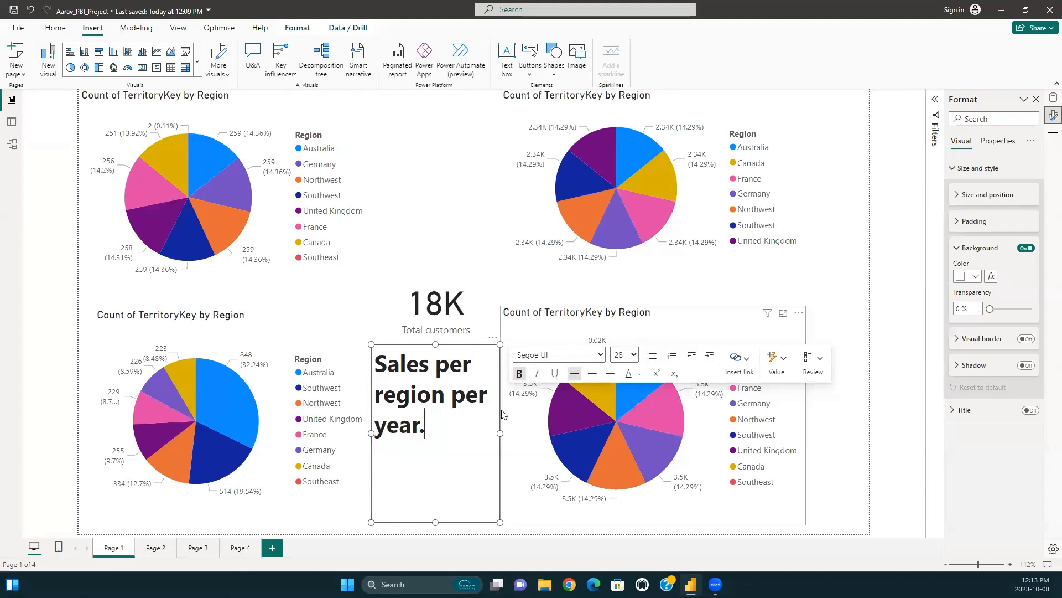
Shorten the text box to just below its text and move the lower-right pie chart further right to make room.
{"action": "left_click_drag", "start_coordinate": [435, 521], "coordinate": [443, 443]}
{"action": "left_click", "coordinate": [559, 395]}
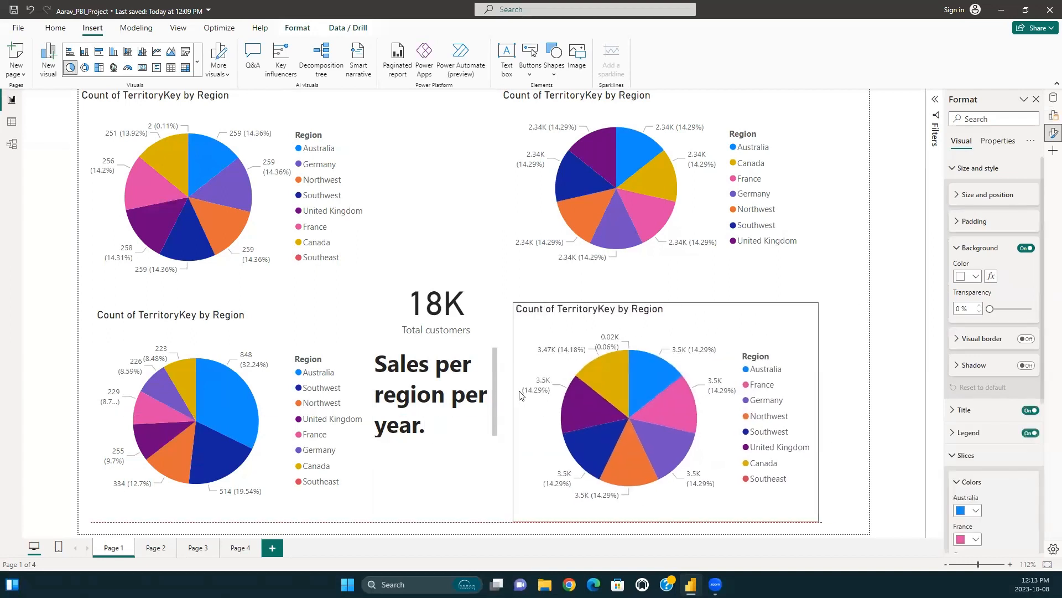
{"action": "left_click_drag", "start_coordinate": [536, 393], "coordinate": [537, 403]}
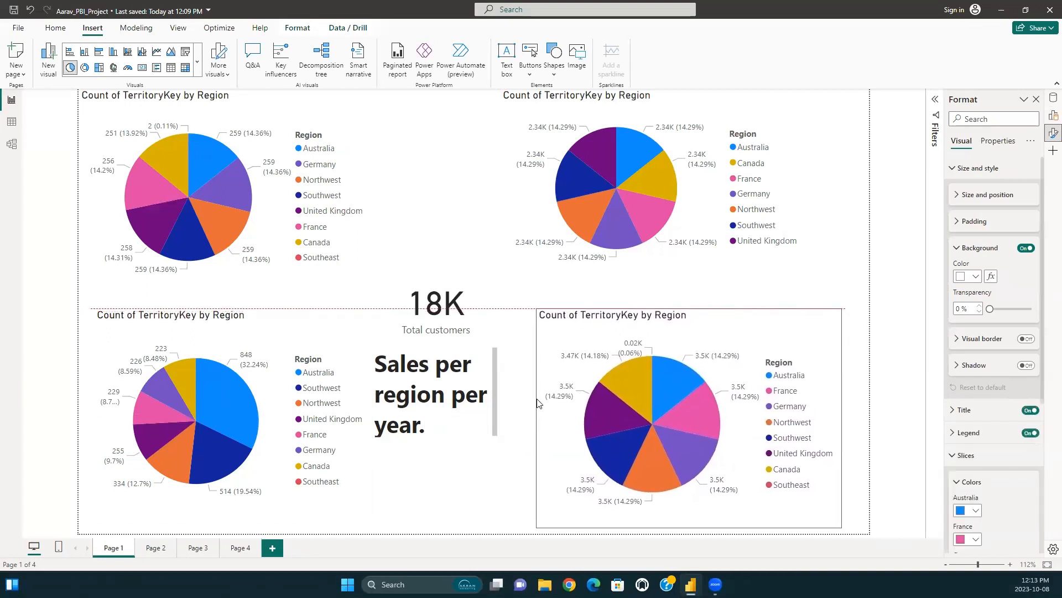
Widen the "Sales per region per year." text box so its text fits on one line, and reduce its height to match.
{"action": "left_click", "coordinate": [460, 419]}
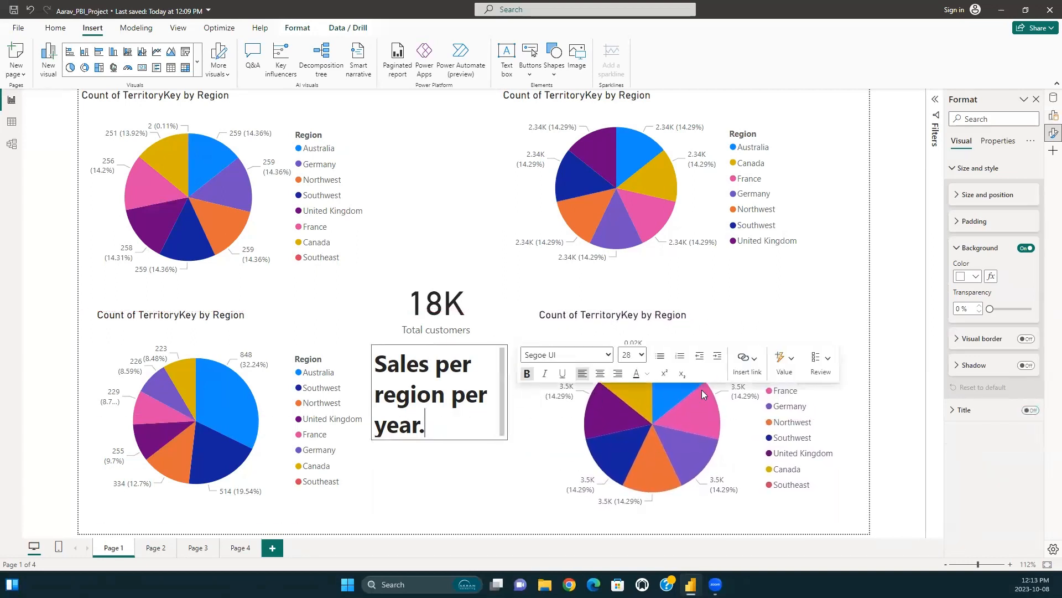
{"action": "left_click_drag", "start_coordinate": [502, 344], "coordinate": [677, 345]}
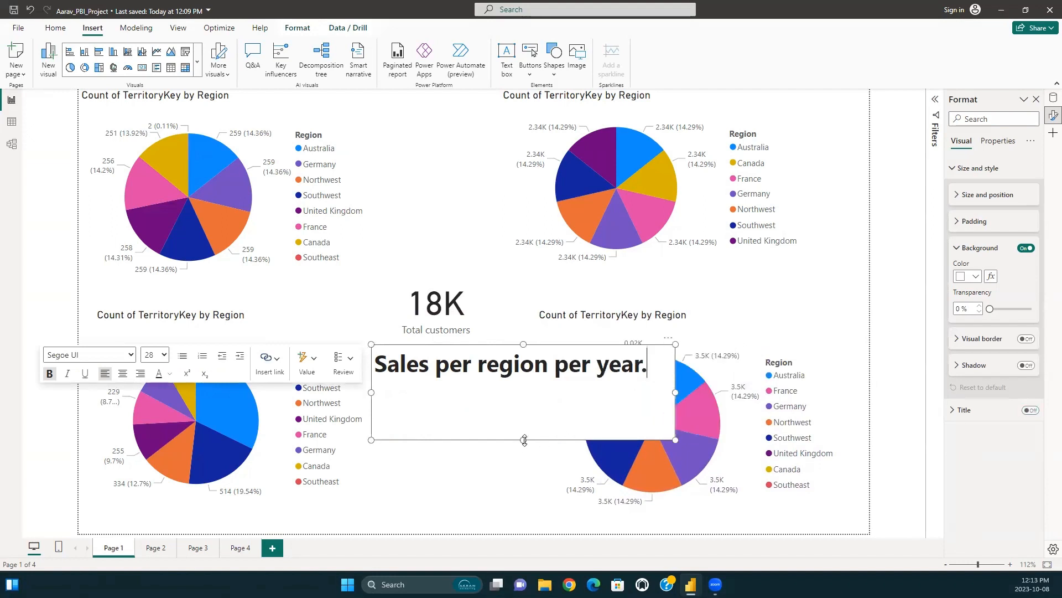
{"action": "left_click_drag", "start_coordinate": [524, 440], "coordinate": [539, 383]}
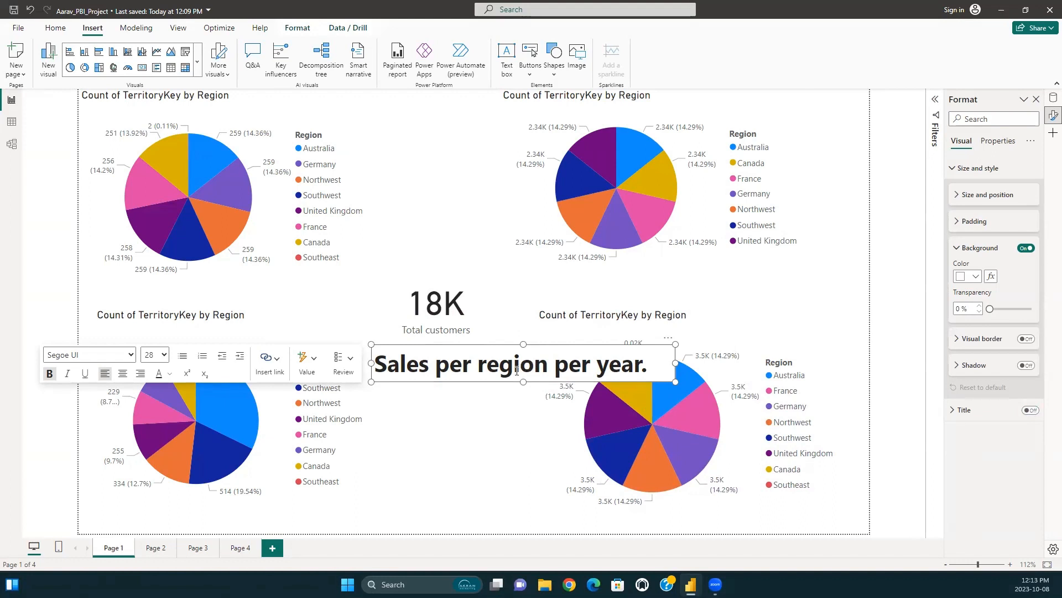
{"action": "mouse_move", "coordinate": [523, 344]}
{"action": "left_mouse_down"}
{"action": "mouse_move", "coordinate": [523, 308]}
{"action": "mouse_move", "coordinate": [523, 350]}
{"action": "mouse_move", "coordinate": [524, 340]}
{"action": "left_mouse_up"}
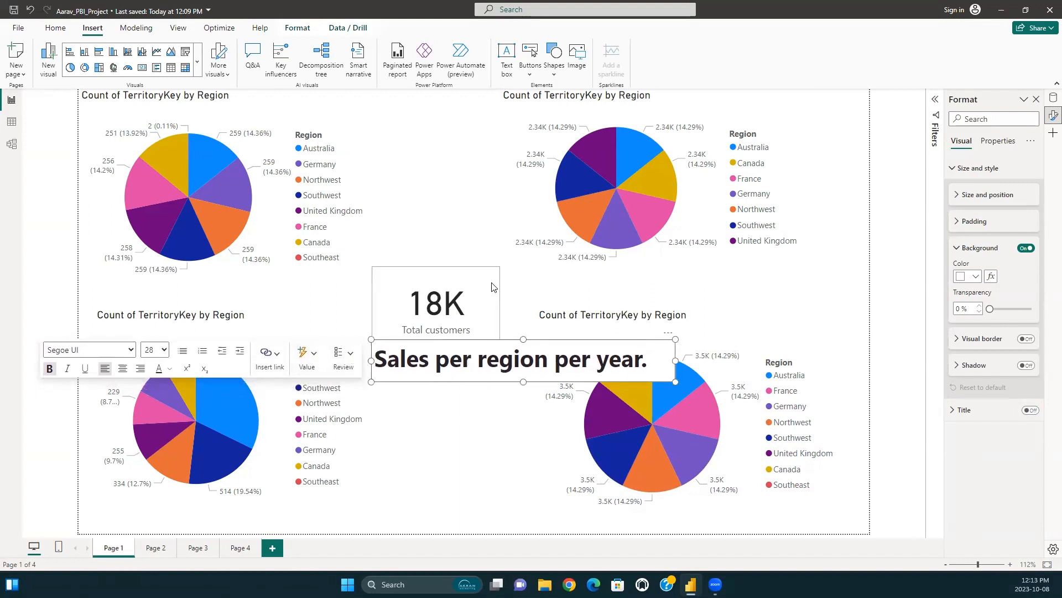
Clear the text from the text box below the Total customers card and insert a new text box between the two upper pie charts.
{"action": "triple_click", "coordinate": [405, 351]}
{"action": "key", "text": "BackSpace"}
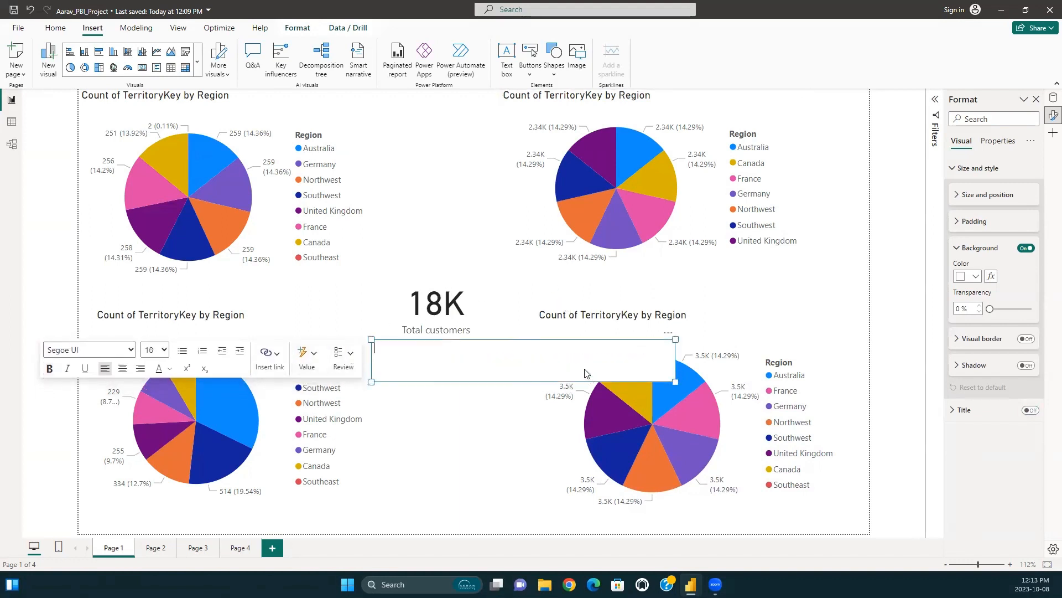
{"action": "left_click", "coordinate": [487, 260]}
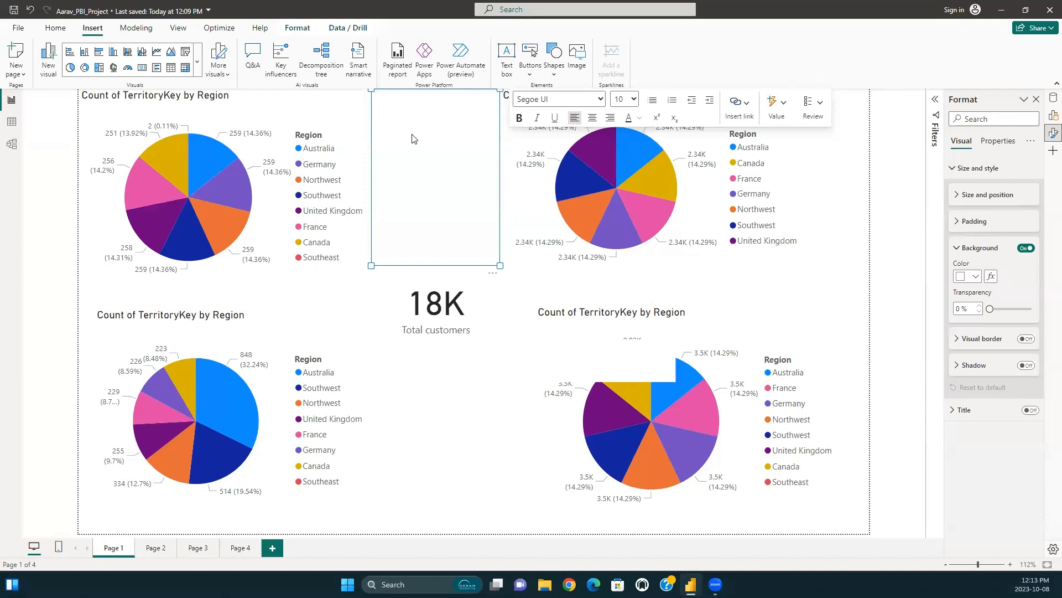
{"action": "left_click", "coordinate": [910, 190]}
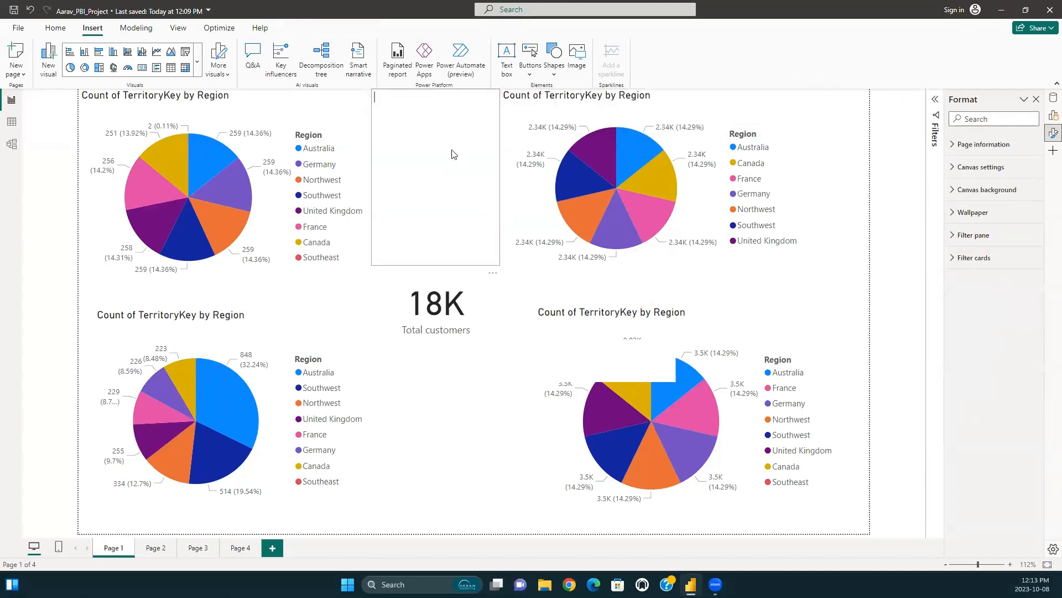
{"action": "left_click", "coordinate": [442, 146]}
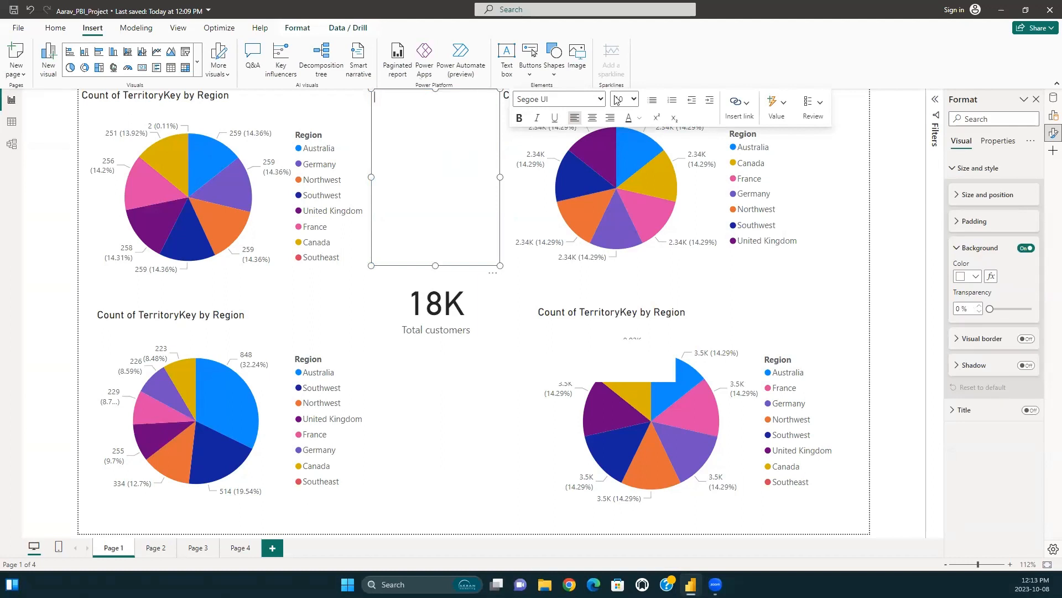
Remove the emptied text box below the Total customers card.
{"action": "left_click", "coordinate": [643, 367]}
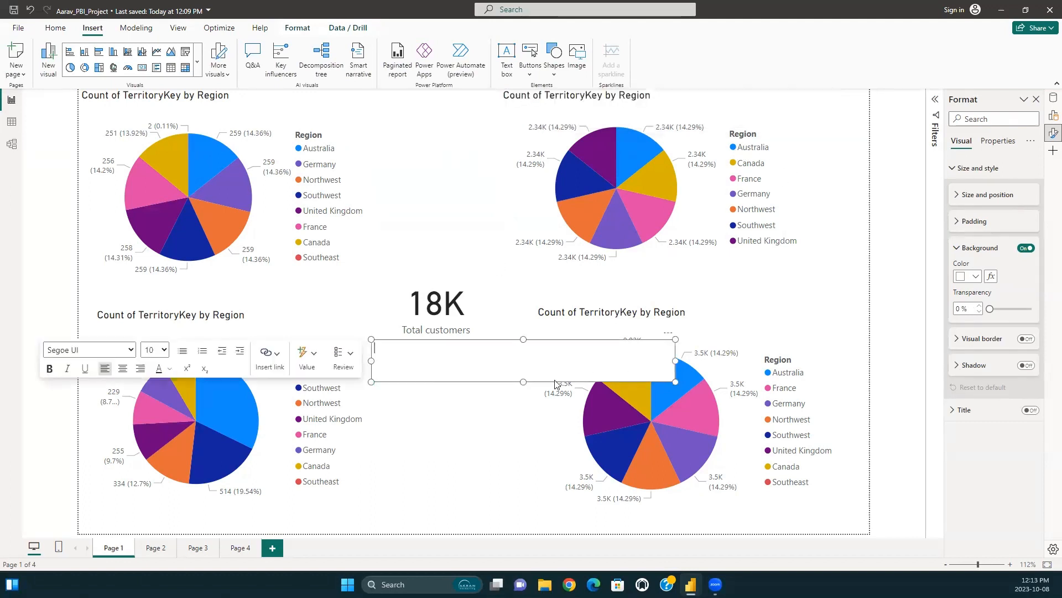
{"action": "mouse_move", "coordinate": [522, 382]}
{"action": "left_mouse_down"}
{"action": "mouse_move", "coordinate": [522, 425]}
{"action": "mouse_move", "coordinate": [522, 345]}
{"action": "mouse_move", "coordinate": [520, 391]}
{"action": "left_mouse_up"}
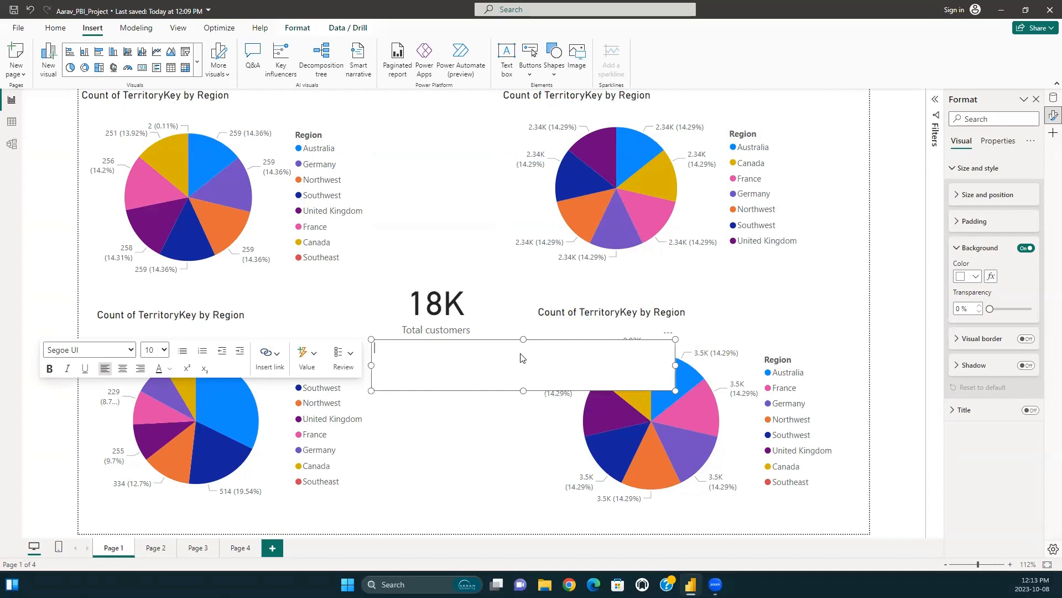
{"action": "right_click", "coordinate": [525, 342]}
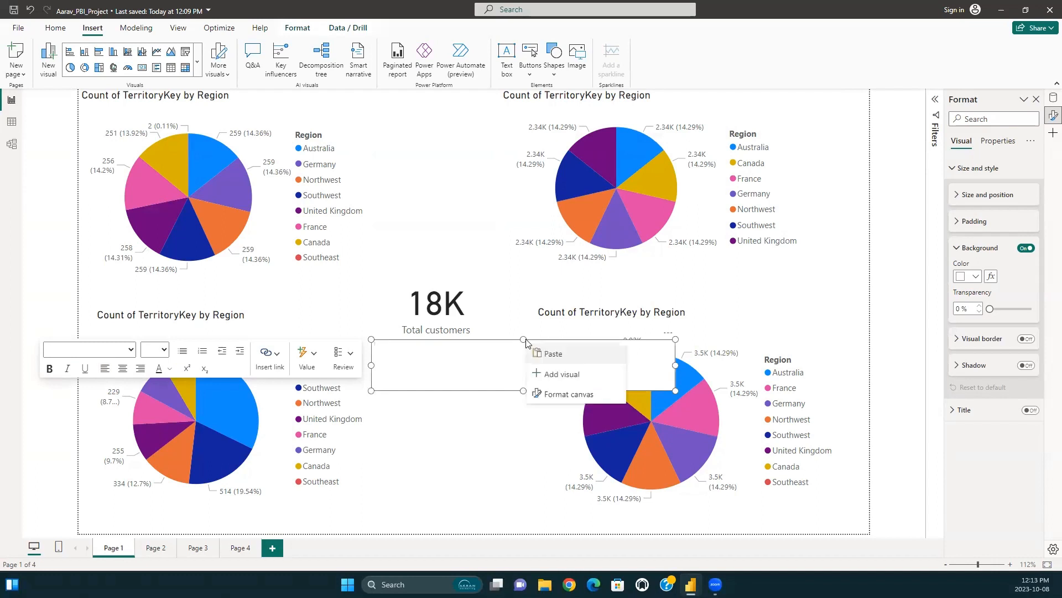
{"action": "left_click", "coordinate": [553, 373]}
Enter "Sales per year by Region." at font size 32 in the text box between the two upper pie charts.
{"action": "left_click", "coordinate": [402, 142]}
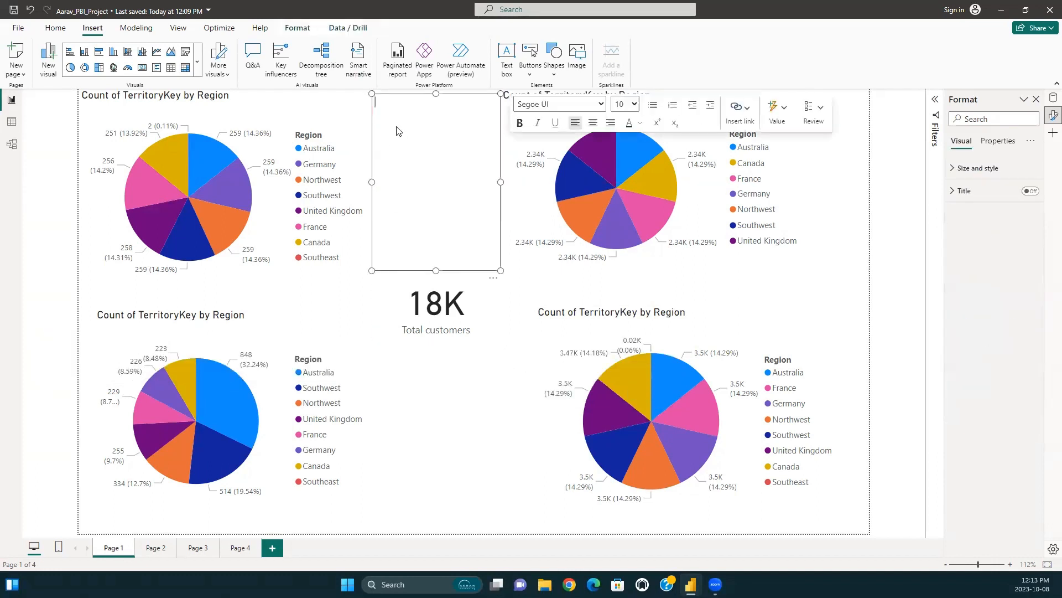
{"action": "left_click", "coordinate": [624, 104]}
{"action": "left_click", "coordinate": [621, 253]}
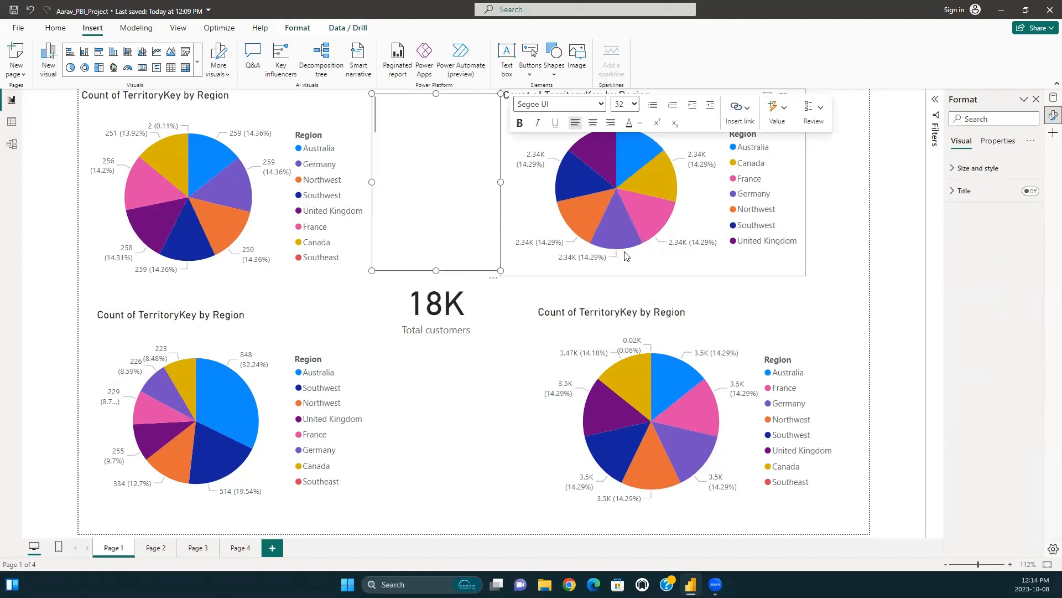
{"action": "type", "text": "Sales "}
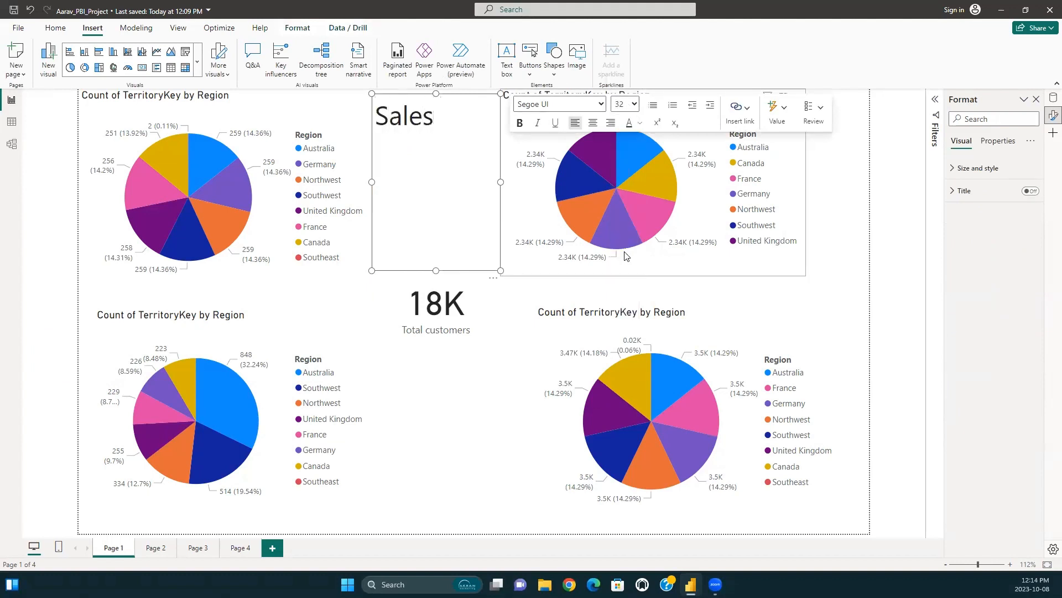
{"action": "type", "text": "per ye"}
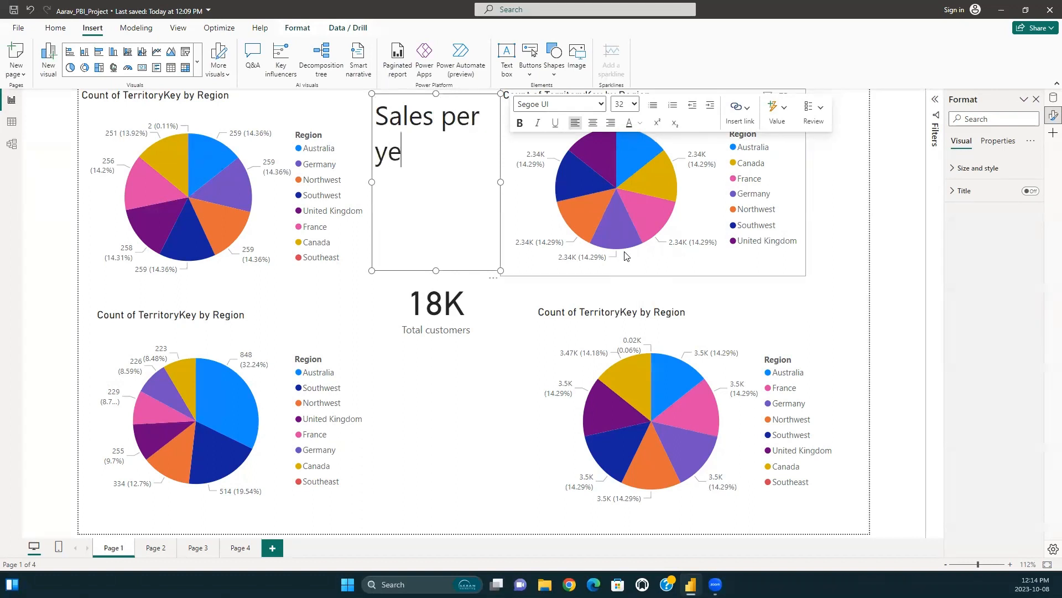
{"action": "type", "text": "ar per "}
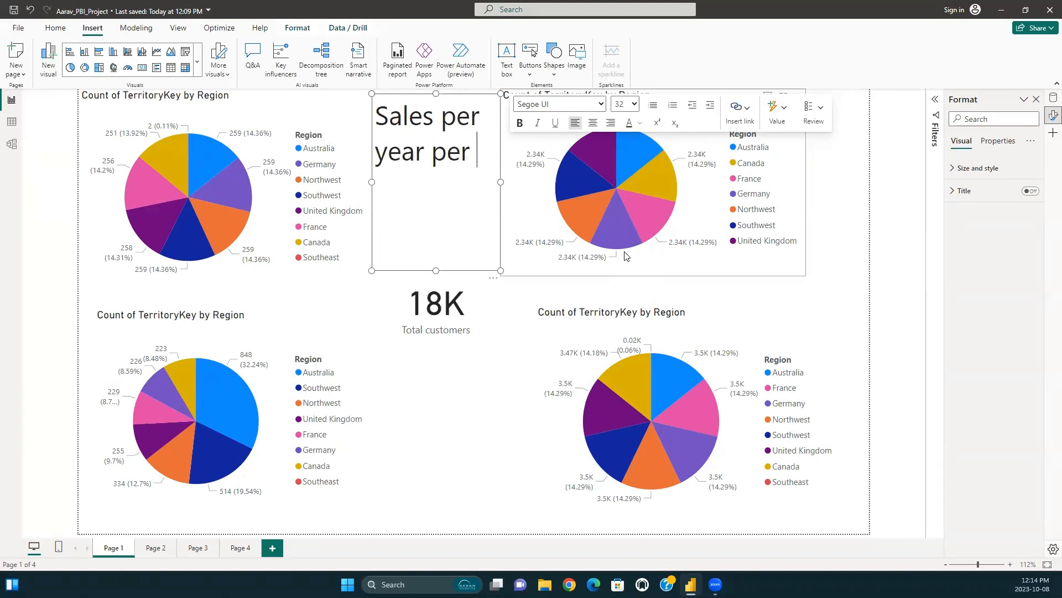
{"action": "type", "text": "terrori"}
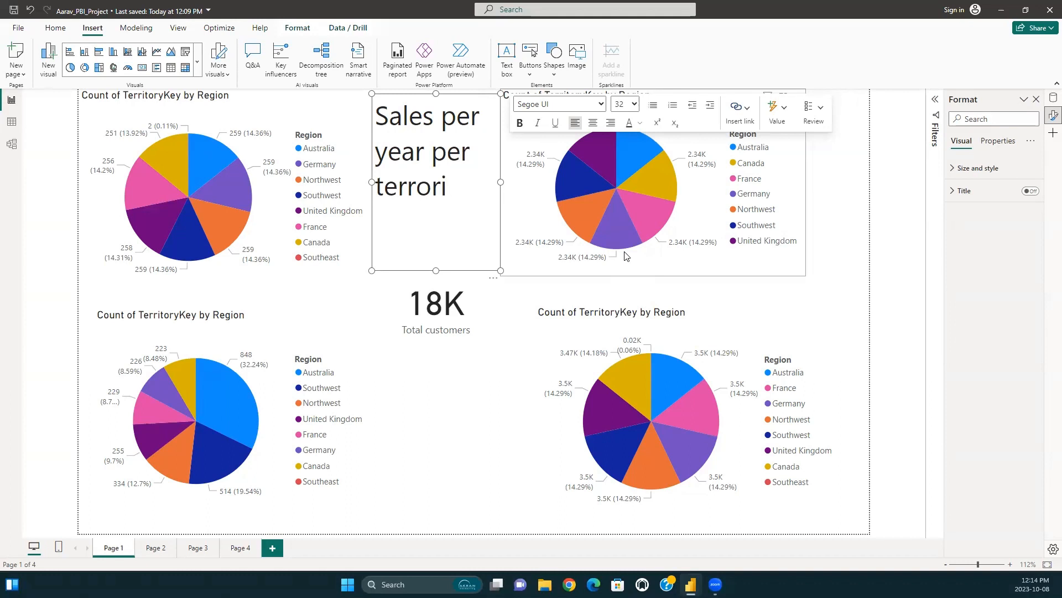
{"action": "key", "text": "BackSpace"}
{"action": "key", "text": "BackSpace"}
{"action": "key", "text": "BackSpace"}
{"action": "key", "text": "BackSpace"}
{"action": "key", "text": "BackSpace"}
{"action": "key", "text": "BackSpace"}
{"action": "key", "text": "BackSpace"}
{"action": "key", "text": "BackSpace"}
{"action": "key", "text": "BackSpace"}
{"action": "key", "text": "BackSpace"}
{"action": "key", "text": "BackSpace"}
{"action": "key", "text": "BackSpace"}
{"action": "type", "text": "by"}
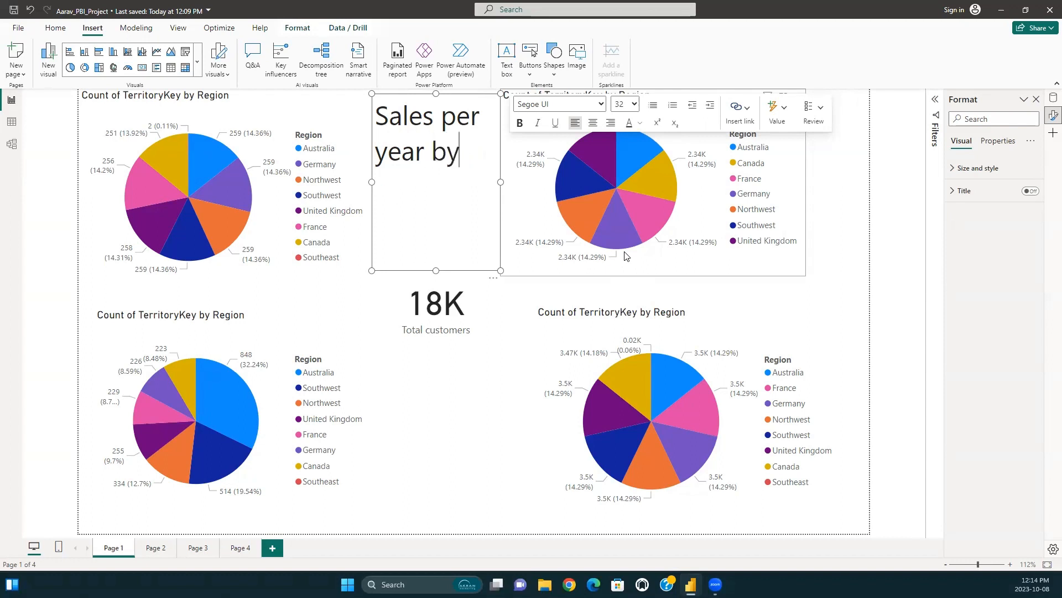
{"action": "type", "text": " Region."}
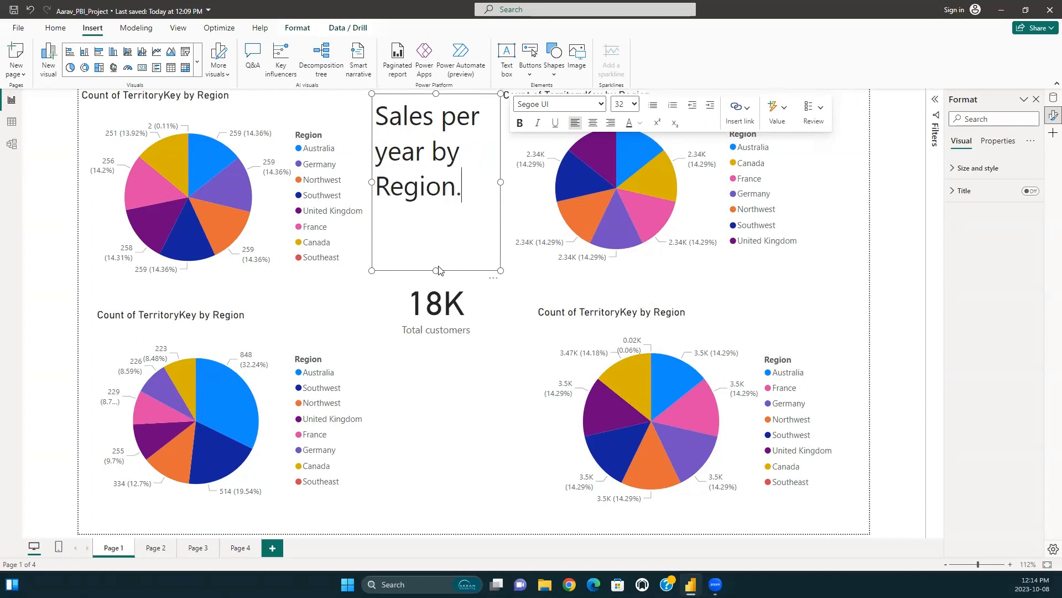
Resize the upper text box to a wide single line and replace its text with "Total sales per Region".
{"action": "left_click_drag", "start_coordinate": [436, 271], "coordinate": [446, 138]}
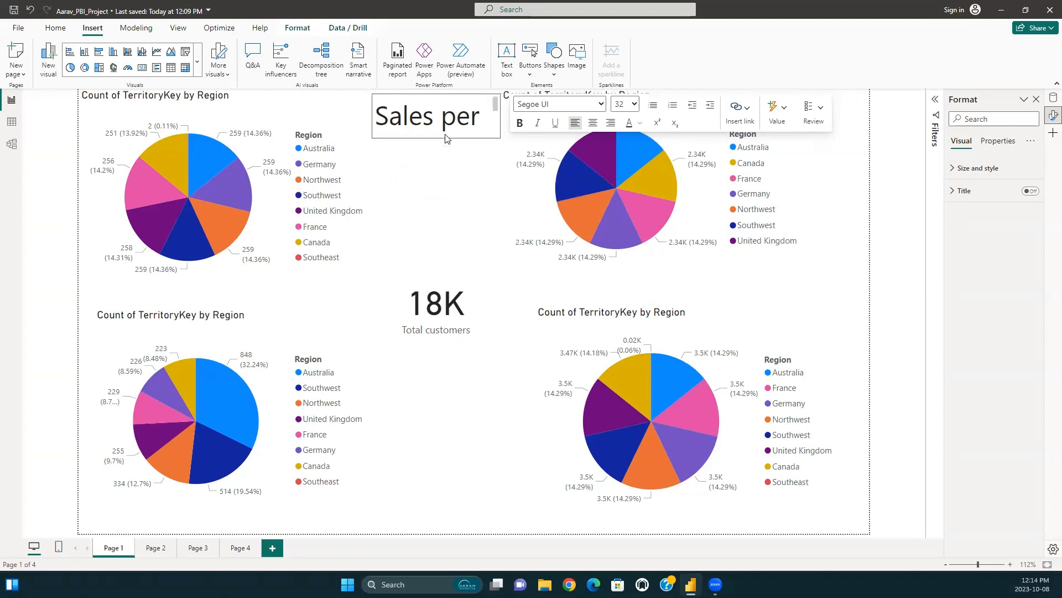
{"action": "left_click_drag", "start_coordinate": [502, 117], "coordinate": [685, 117]}
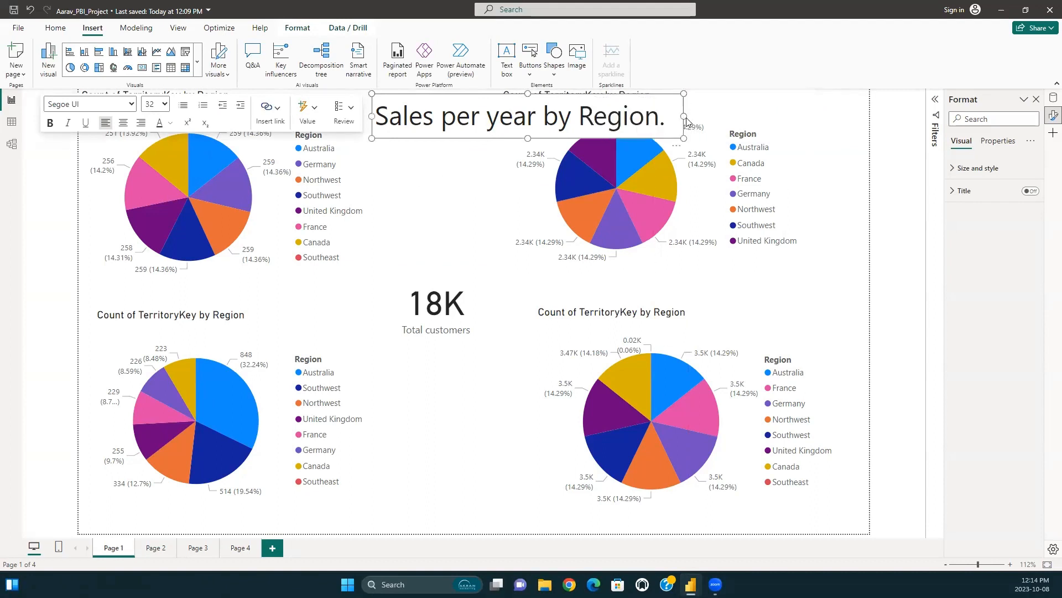
{"action": "key", "text": "BackSpace"}
{"action": "key", "text": "BackSpace"}
{"action": "key", "text": "BackSpace"}
{"action": "key", "text": "BackSpace"}
{"action": "key", "text": "BackSpace"}
{"action": "key", "text": "BackSpace"}
{"action": "key", "text": "BackSpace"}
{"action": "key", "text": "BackSpace"}
{"action": "key", "text": "BackSpace"}
{"action": "key", "text": "BackSpace"}
{"action": "key", "text": "BackSpace"}
{"action": "key", "text": "BackSpace"}
{"action": "key", "text": "BackSpace"}
{"action": "key", "text": "BackSpace"}
{"action": "key", "text": "BackSpace"}
{"action": "key", "text": "BackSpace"}
{"action": "key", "text": "BackSpace"}
{"action": "key", "text": "BackSpace"}
{"action": "key", "text": "BackSpace"}
{"action": "key", "text": "BackSpace"}
{"action": "key", "text": "BackSpace"}
{"action": "key", "text": "BackSpace"}
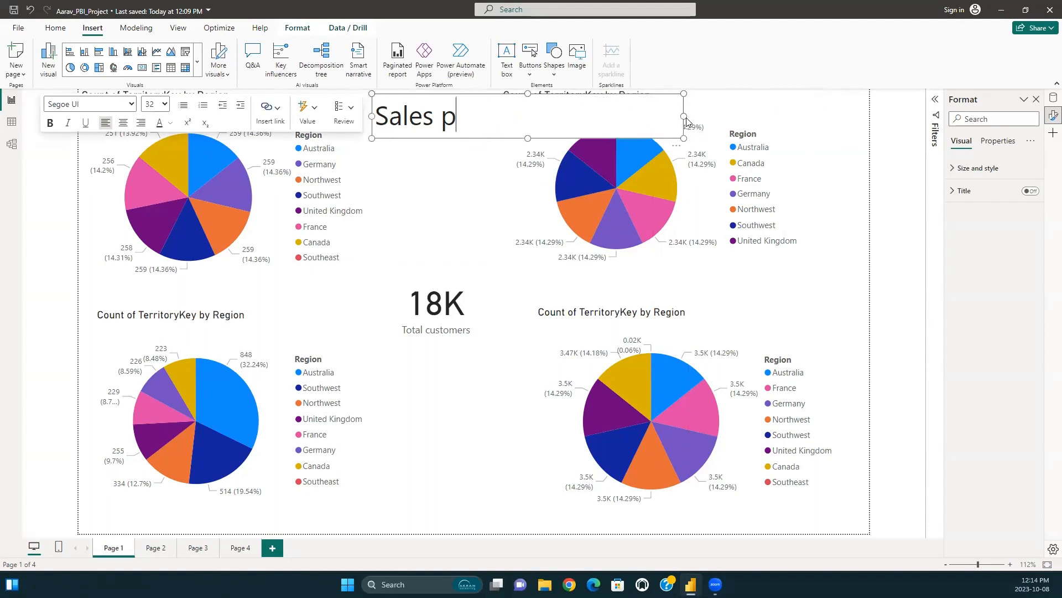
{"action": "key", "text": "BackSpace"}
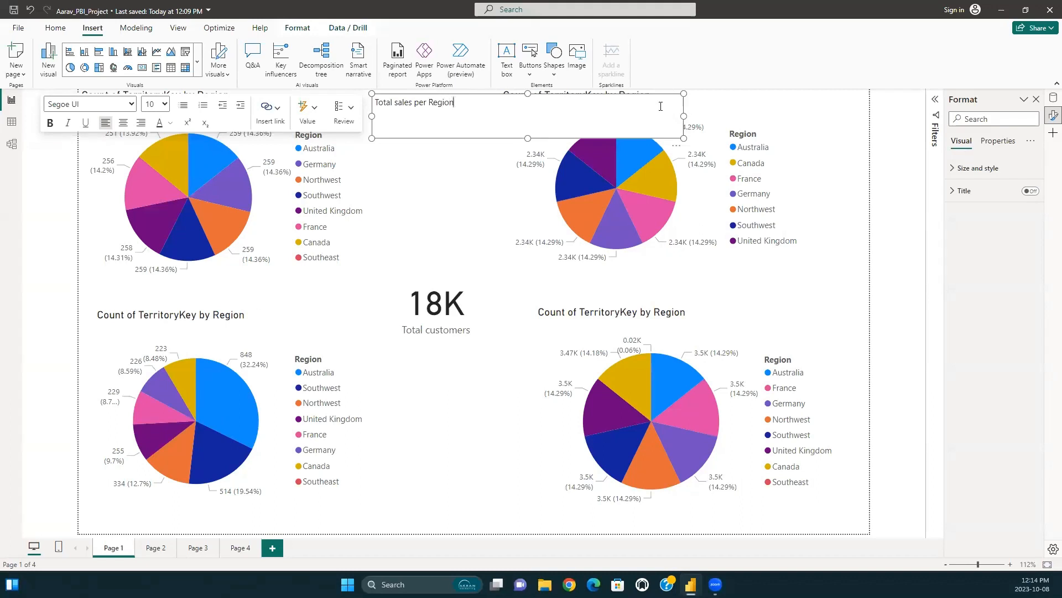
Make the whole "Total sales per Region" text bold and set its font size to 32.
{"action": "key", "text": "ctrl+a"}
{"action": "key", "text": "ctrl+b"}
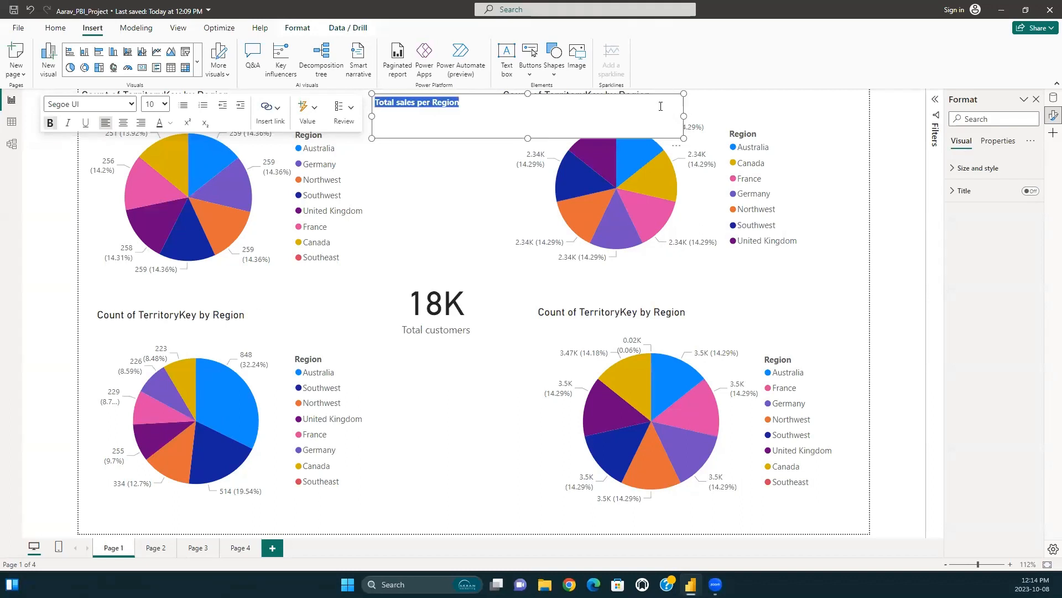
{"action": "left_click", "coordinate": [164, 104]}
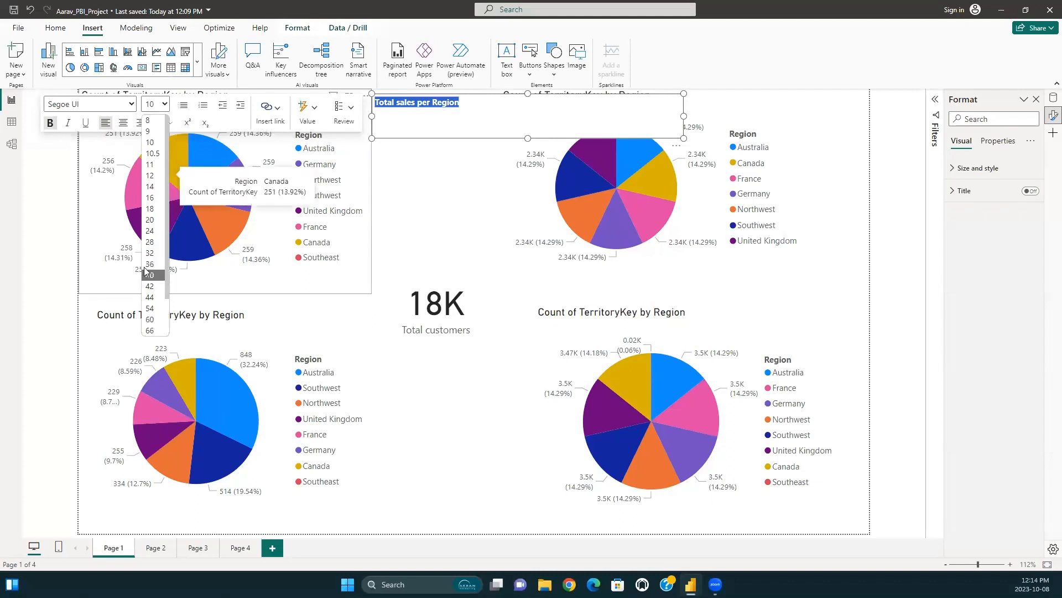
{"action": "left_click", "coordinate": [149, 252]}
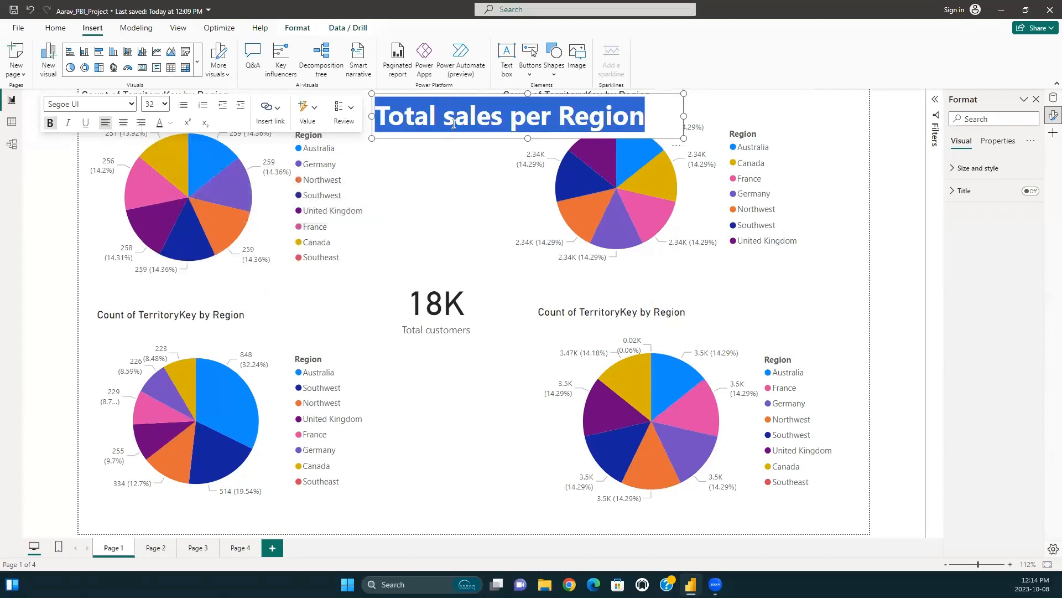
{"action": "left_click", "coordinate": [441, 187]}
{"action": "left_click", "coordinate": [469, 124]}
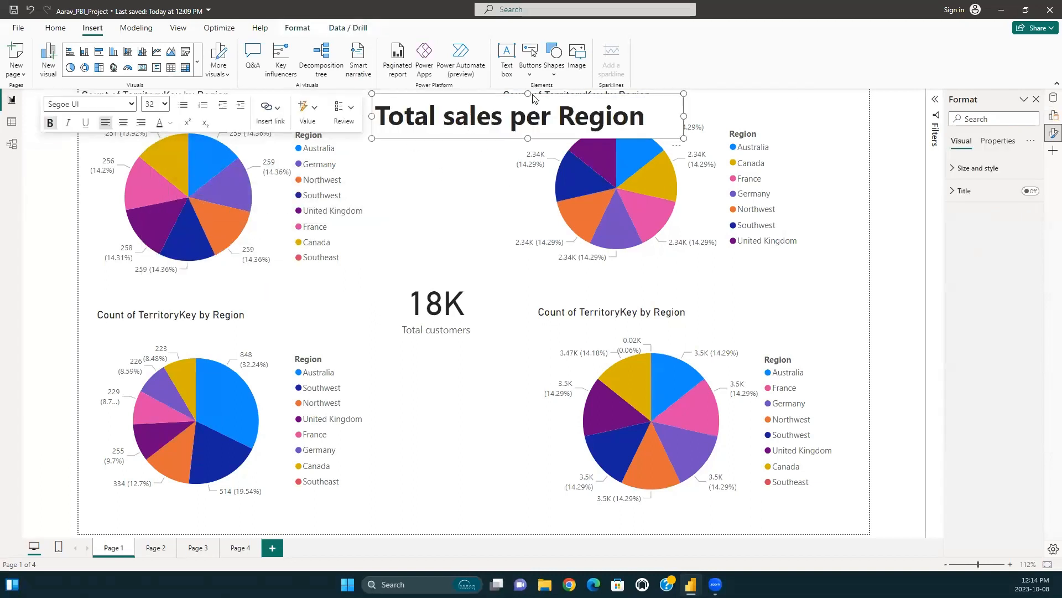
Narrow the "Total sales per Region" text box to fit its text and move it left along the page's upper edge.
{"action": "left_click", "coordinate": [474, 92]}
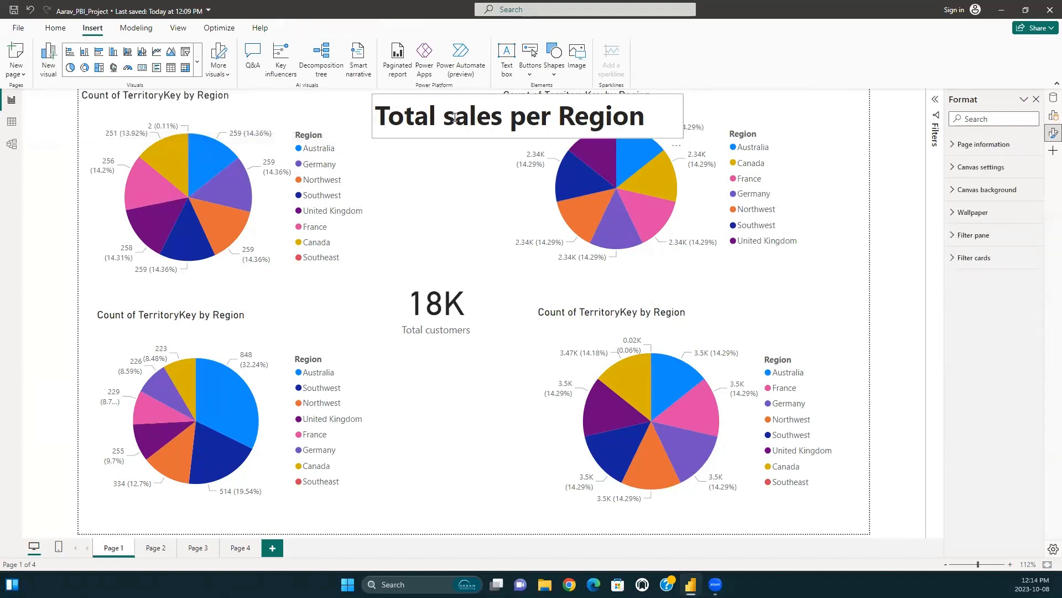
{"action": "left_click_drag", "start_coordinate": [455, 117], "coordinate": [409, 172]}
{"action": "left_click", "coordinate": [410, 168]}
{"action": "left_click", "coordinate": [500, 97]}
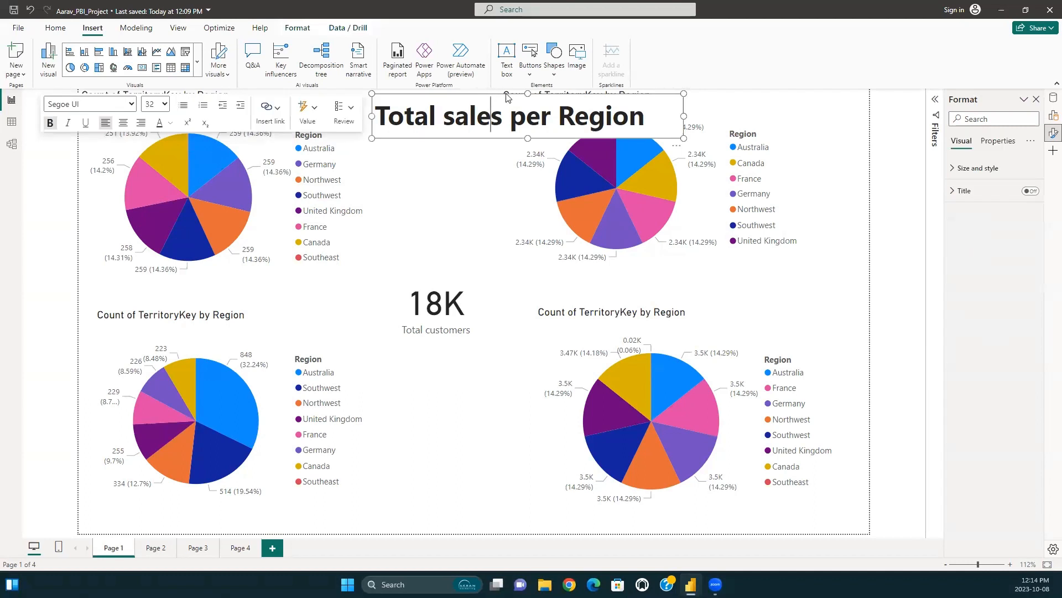
{"action": "left_click_drag", "start_coordinate": [529, 93], "coordinate": [505, 93]}
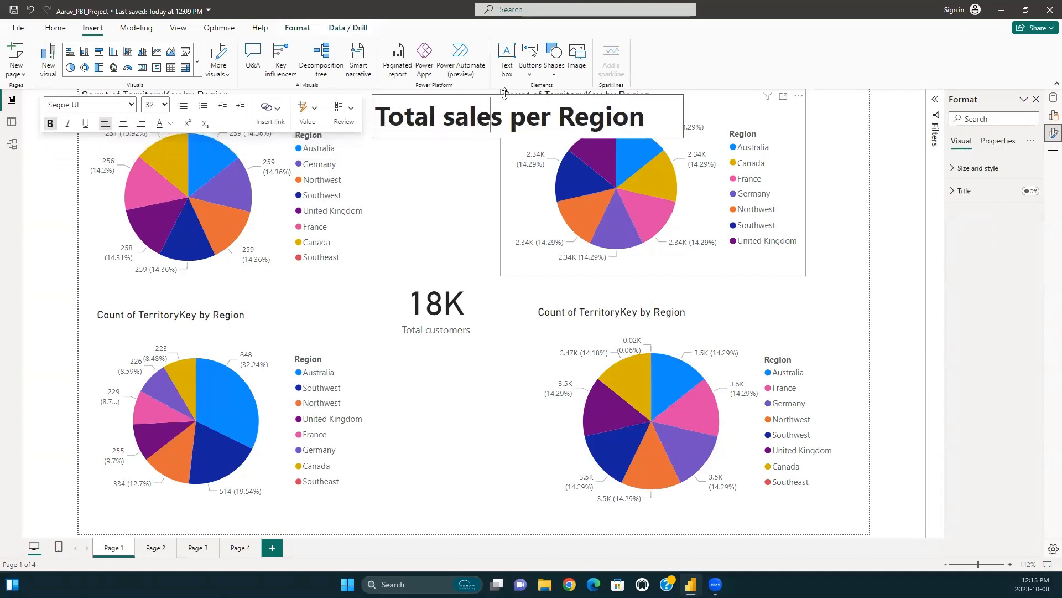
{"action": "left_click", "coordinate": [440, 159]}
{"action": "left_click", "coordinate": [476, 117]}
{"action": "left_click_drag", "start_coordinate": [683, 114], "coordinate": [659, 113]}
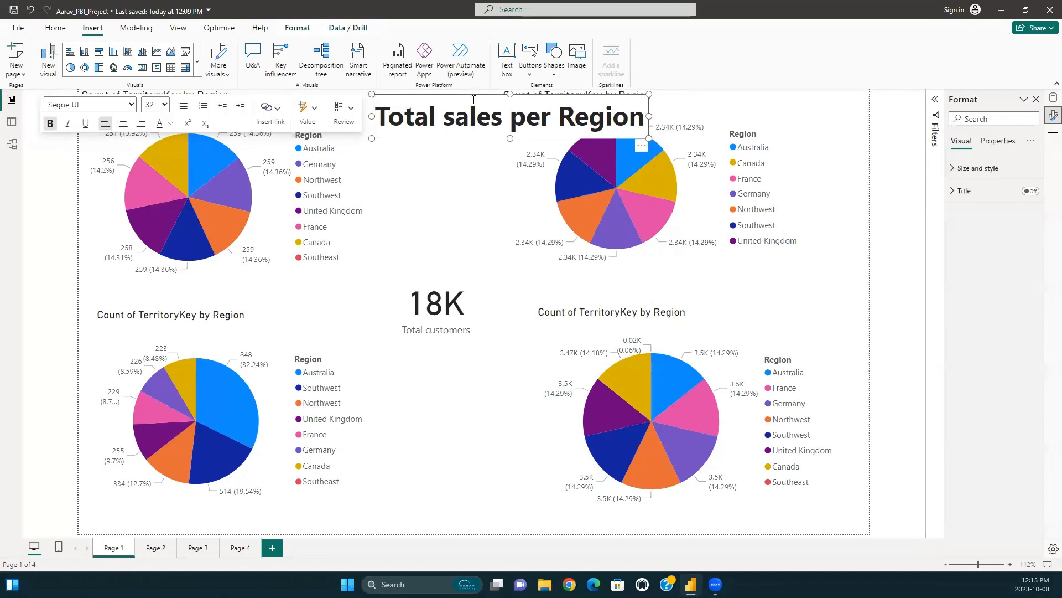
{"action": "left_click_drag", "start_coordinate": [448, 94], "coordinate": [344, 82]}
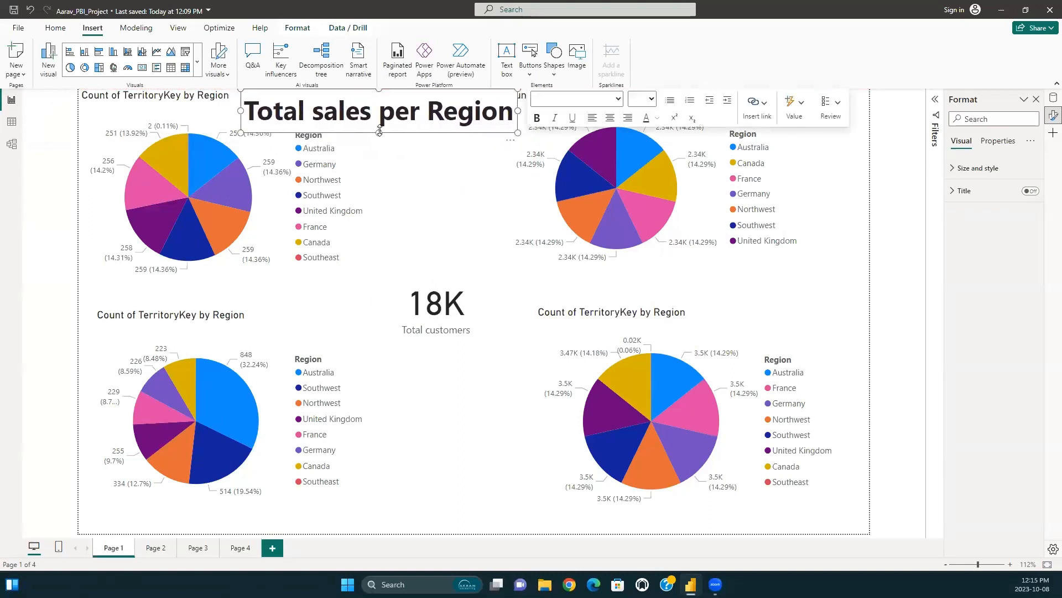
Reduce the title text box's height slightly and set the words "Total sales per" to font size 28.
{"action": "left_click_drag", "start_coordinate": [379, 131], "coordinate": [379, 124]}
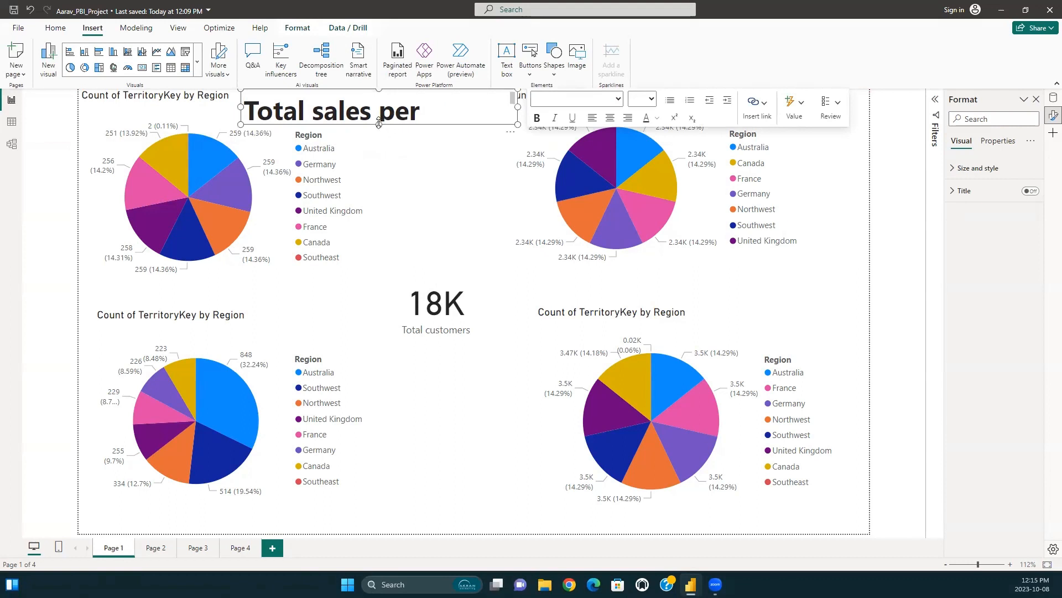
{"action": "left_click_drag", "start_coordinate": [426, 112], "coordinate": [290, 105]}
{"action": "left_click", "coordinate": [651, 100]}
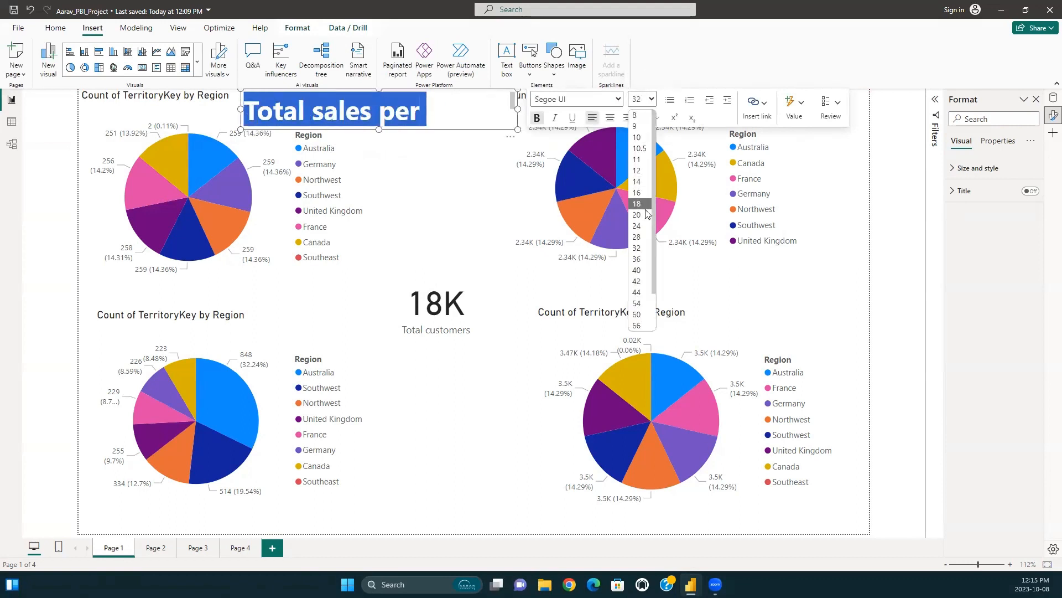
{"action": "left_click", "coordinate": [641, 237]}
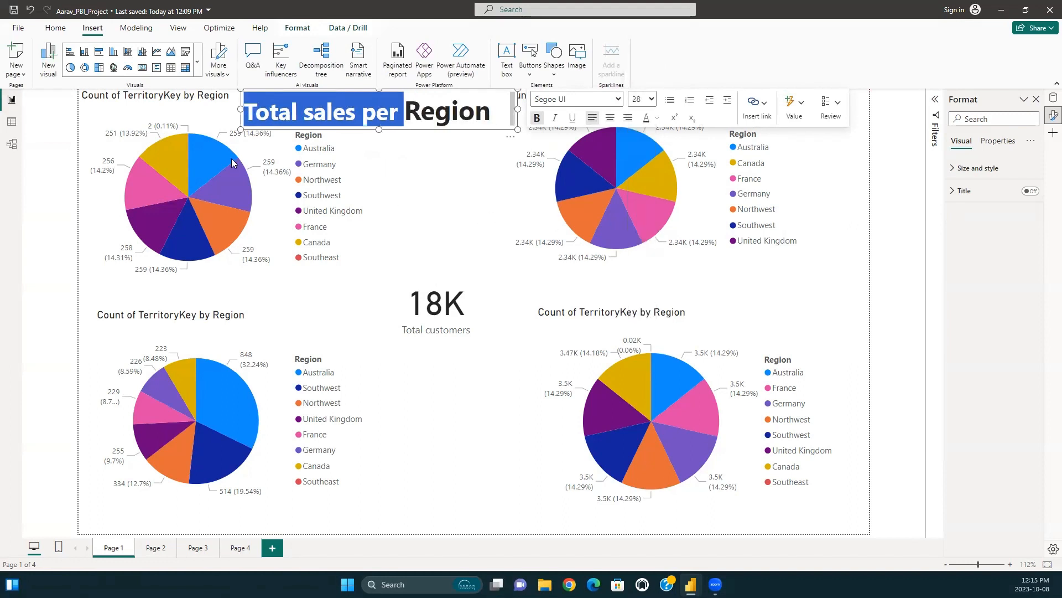
Move the two upper pie charts slightly down the page, away from the title's line.
{"action": "left_click", "coordinate": [211, 149]}
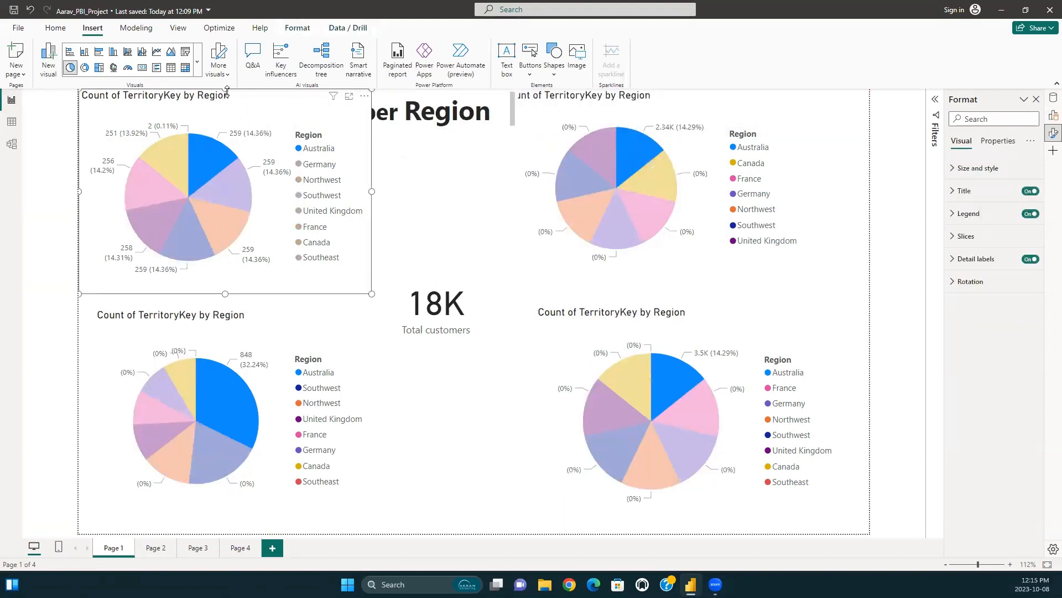
{"action": "left_click_drag", "start_coordinate": [227, 97], "coordinate": [228, 108]}
{"action": "left_click", "coordinate": [631, 159]}
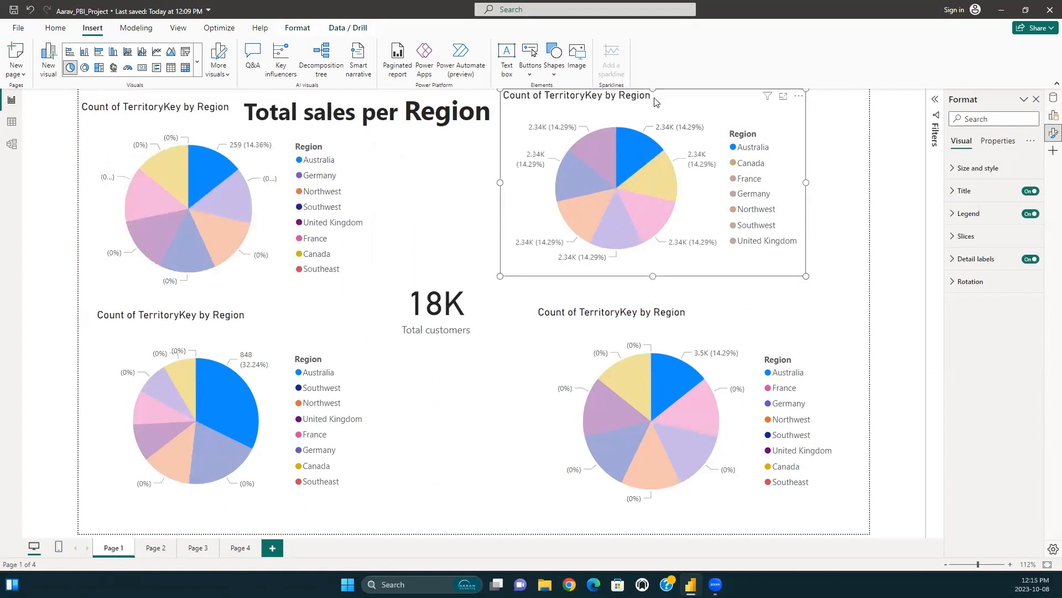
{"action": "left_click_drag", "start_coordinate": [656, 101], "coordinate": [658, 123]}
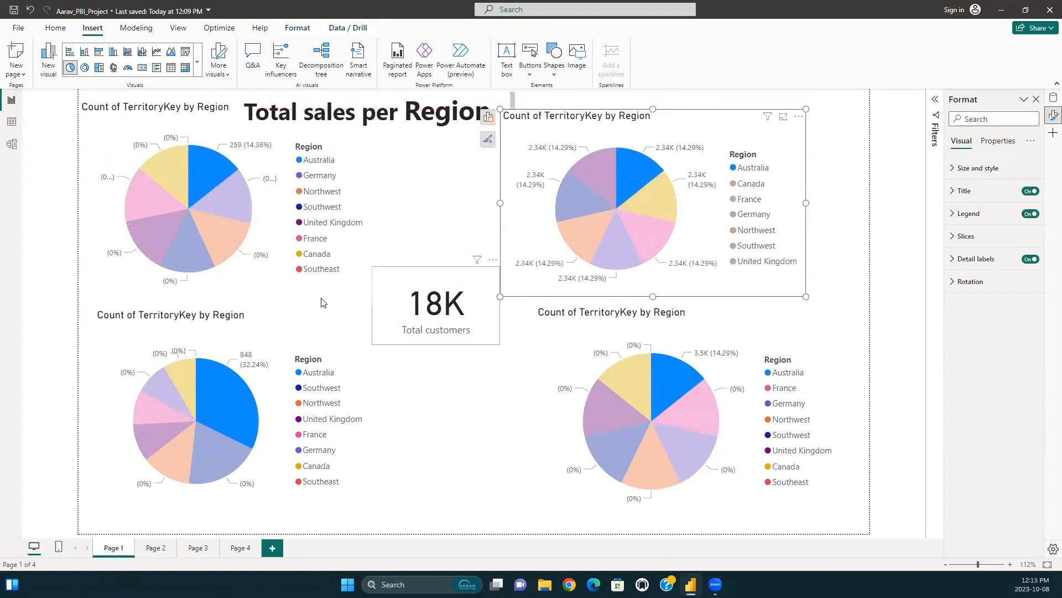
Nudge the title text box slightly left and set its word "Region" to font size 28.
{"action": "left_click", "coordinate": [346, 112]}
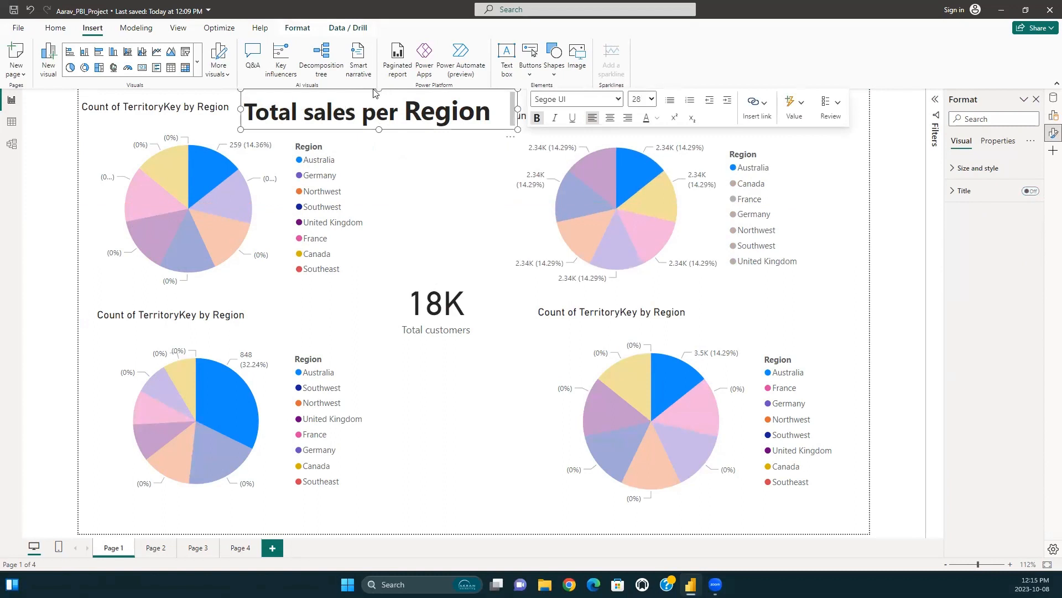
{"action": "left_click_drag", "start_coordinate": [374, 93], "coordinate": [363, 80]}
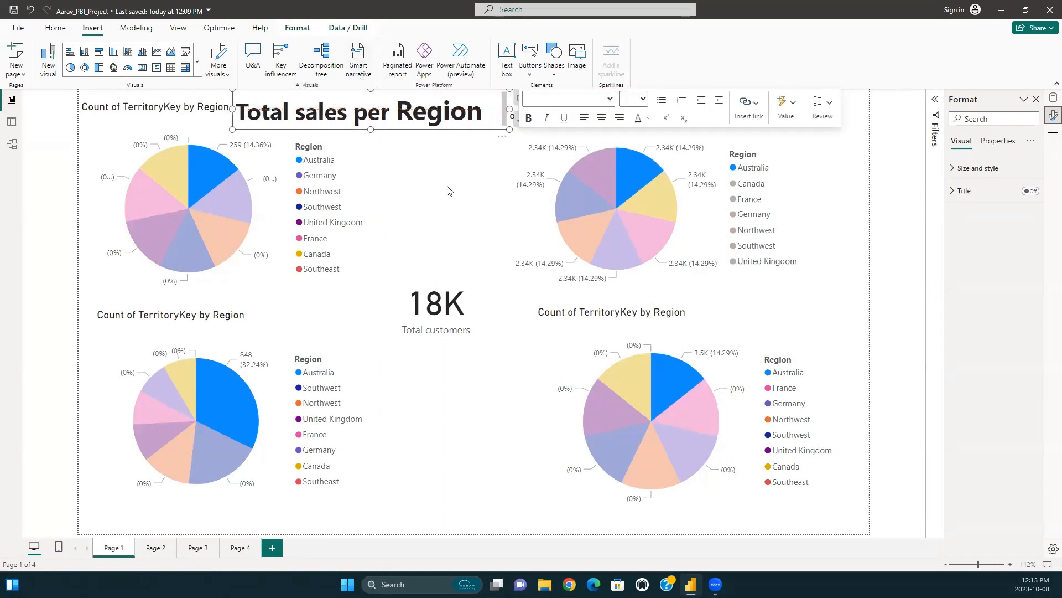
{"action": "left_click", "coordinate": [452, 241]}
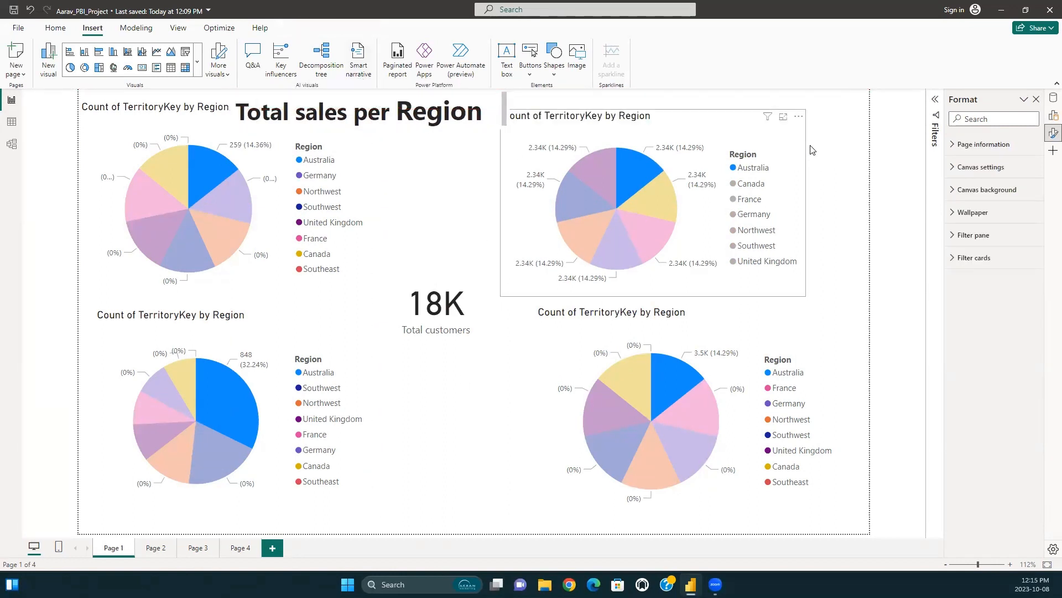
{"action": "left_click", "coordinate": [421, 114]}
{"action": "double_click", "coordinate": [421, 110]}
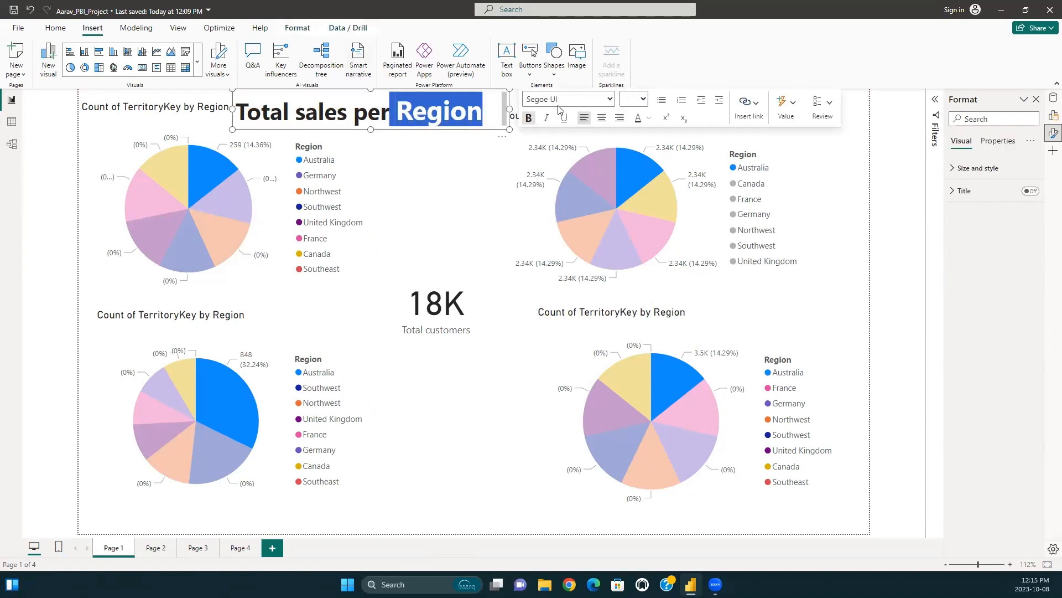
{"action": "left_click", "coordinate": [641, 99]}
{"action": "left_click", "coordinate": [628, 237]}
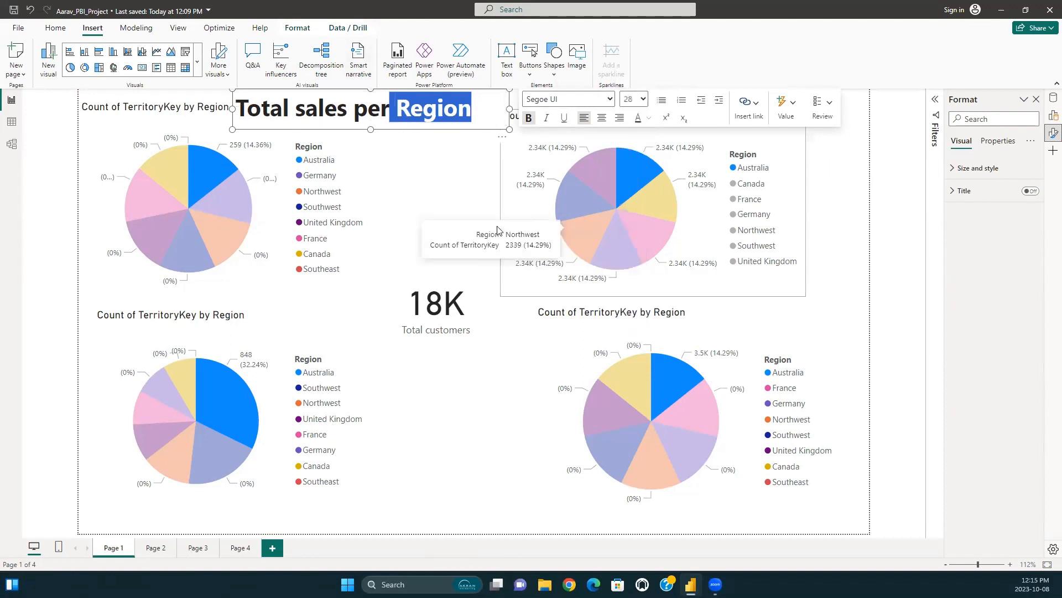
{"action": "left_click", "coordinate": [456, 149]}
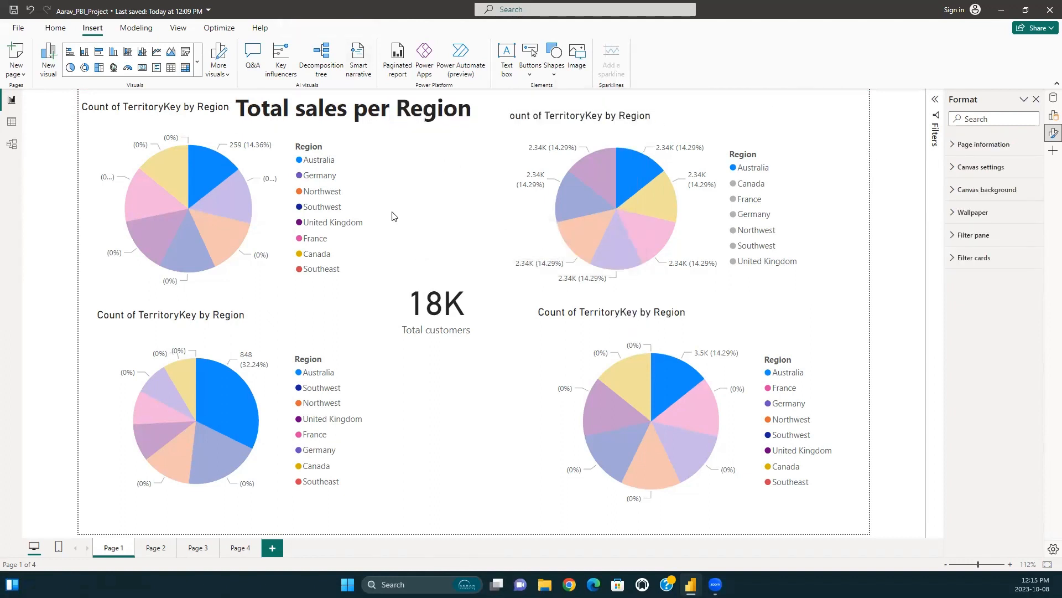
Shrink the two lower pie charts slightly from their upper-right corners to free space above them.
{"action": "left_click", "coordinate": [217, 172]}
{"action": "left_click", "coordinate": [911, 169]}
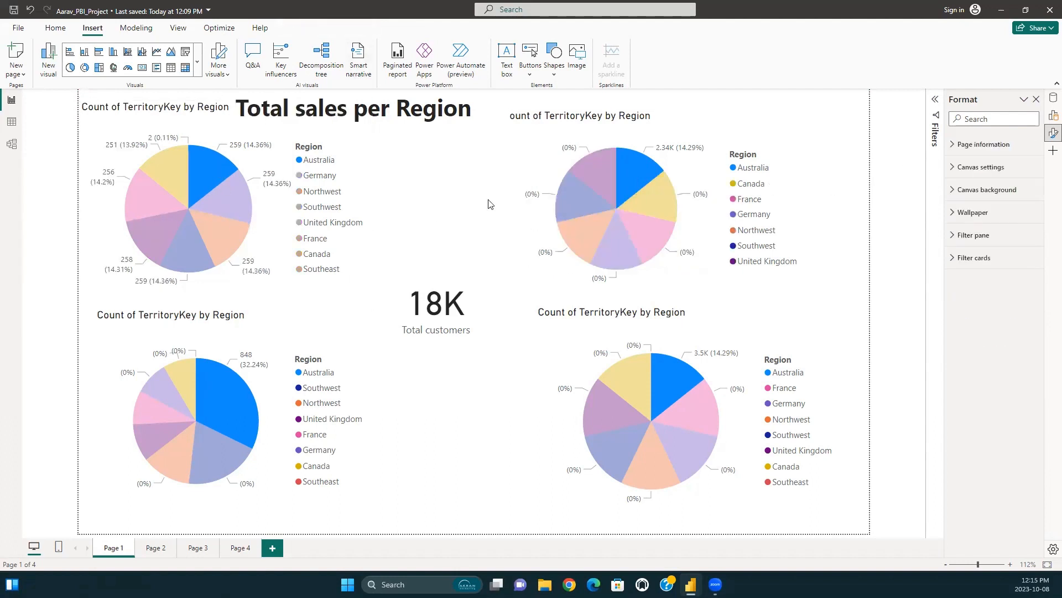
{"action": "left_click", "coordinate": [369, 310]}
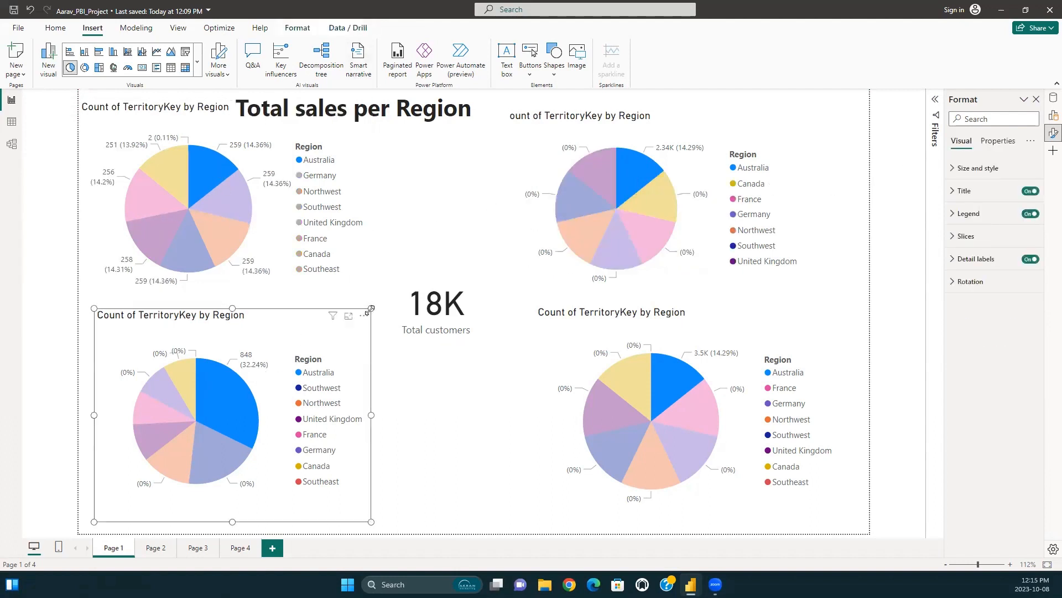
{"action": "left_click_drag", "start_coordinate": [369, 310], "coordinate": [355, 321]}
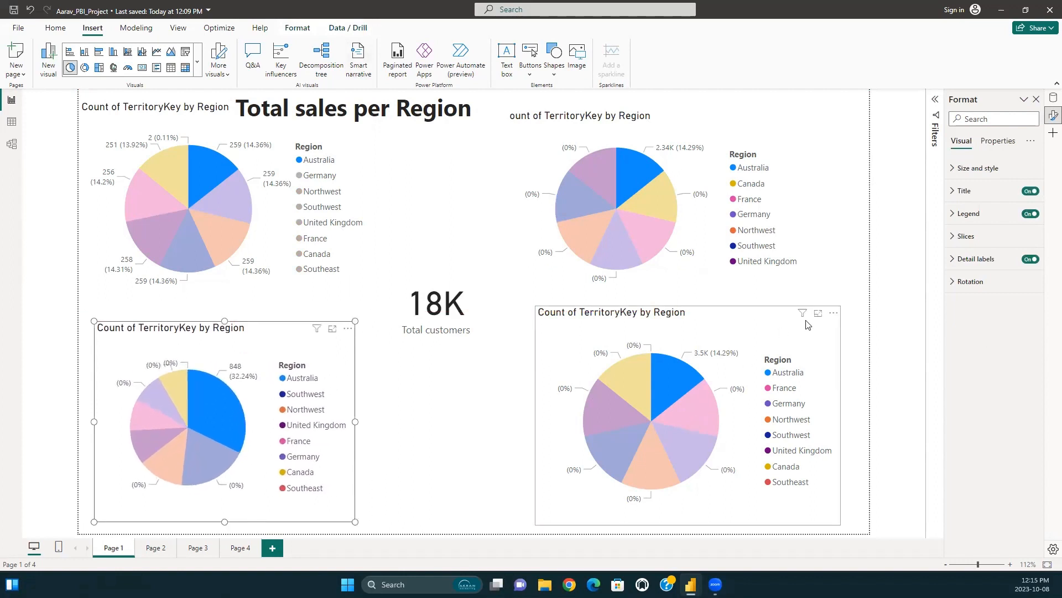
{"action": "left_click", "coordinate": [692, 406]}
{"action": "left_click_drag", "start_coordinate": [839, 307], "coordinate": [825, 324]}
Shrink both upper pie charts slightly and move them down below the title, shifting the right-hand one further right.
{"action": "left_click", "coordinate": [293, 221]}
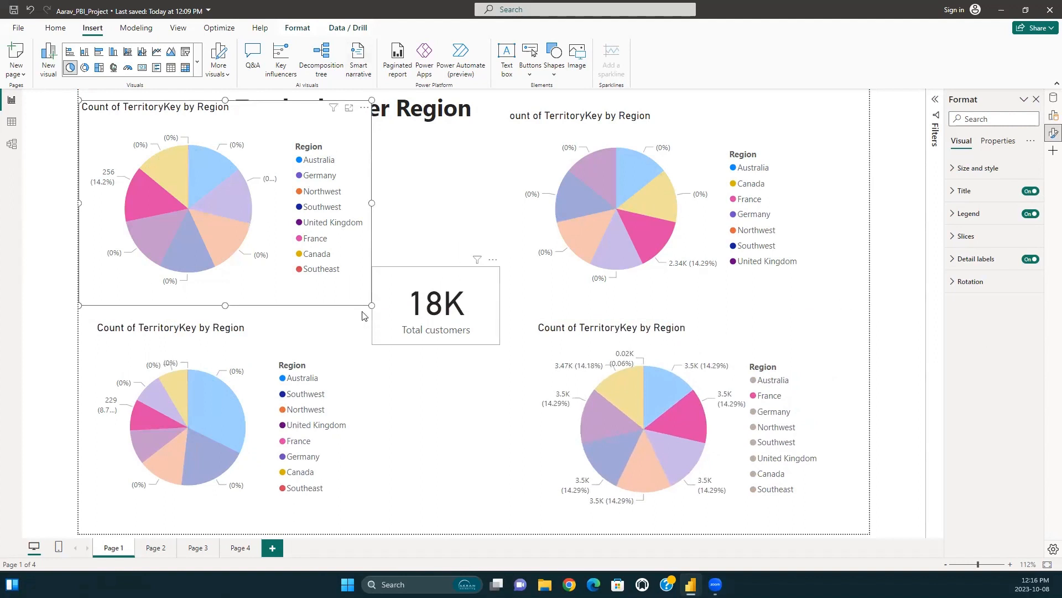
{"action": "left_click_drag", "start_coordinate": [372, 305], "coordinate": [355, 288]}
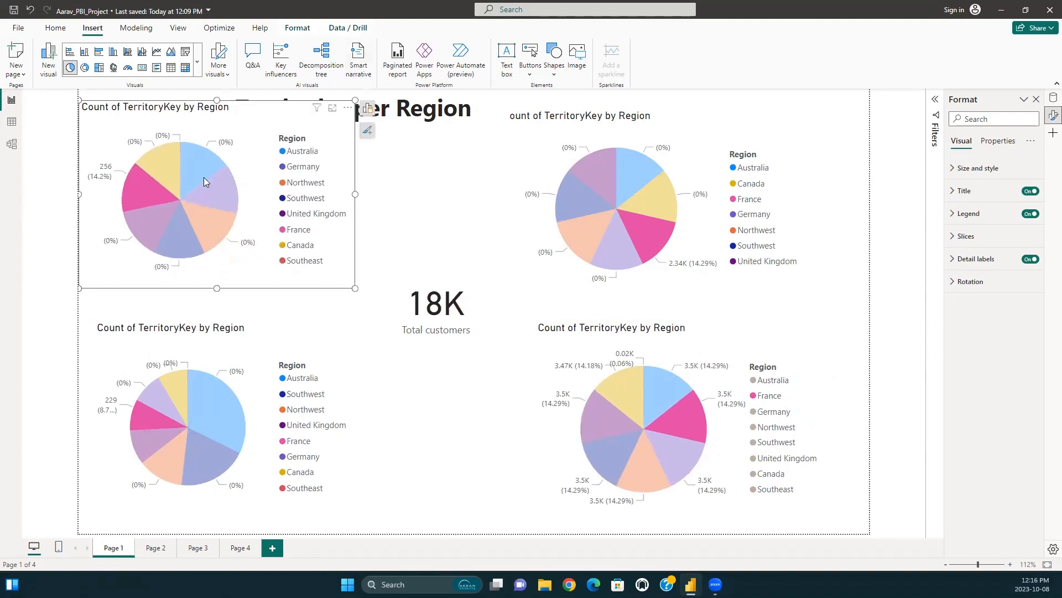
{"action": "left_click_drag", "start_coordinate": [247, 107], "coordinate": [248, 137]}
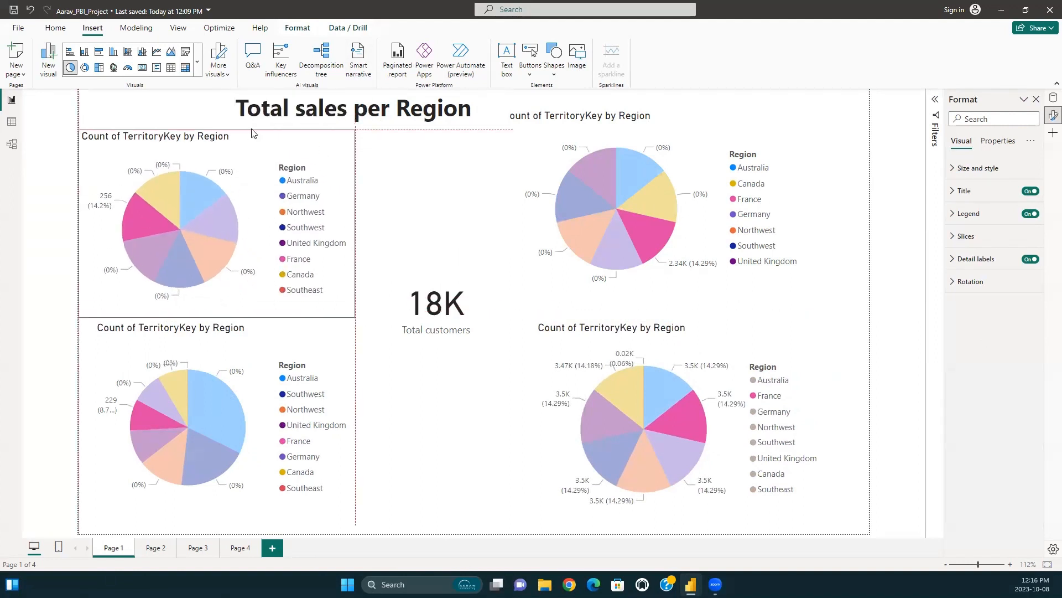
{"action": "left_click", "coordinate": [680, 216]}
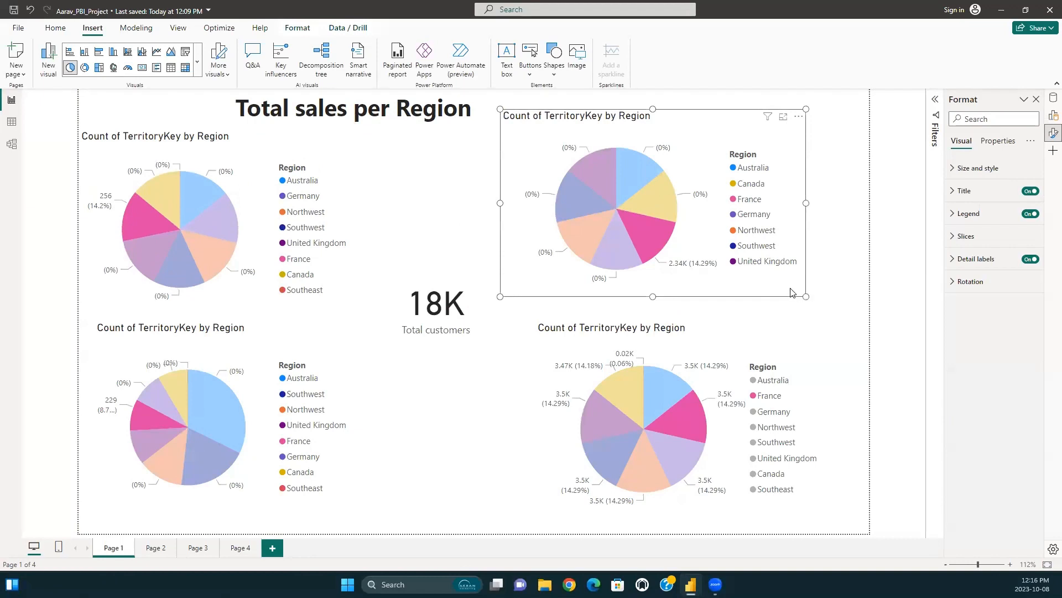
{"action": "left_click_drag", "start_coordinate": [805, 295], "coordinate": [772, 284]}
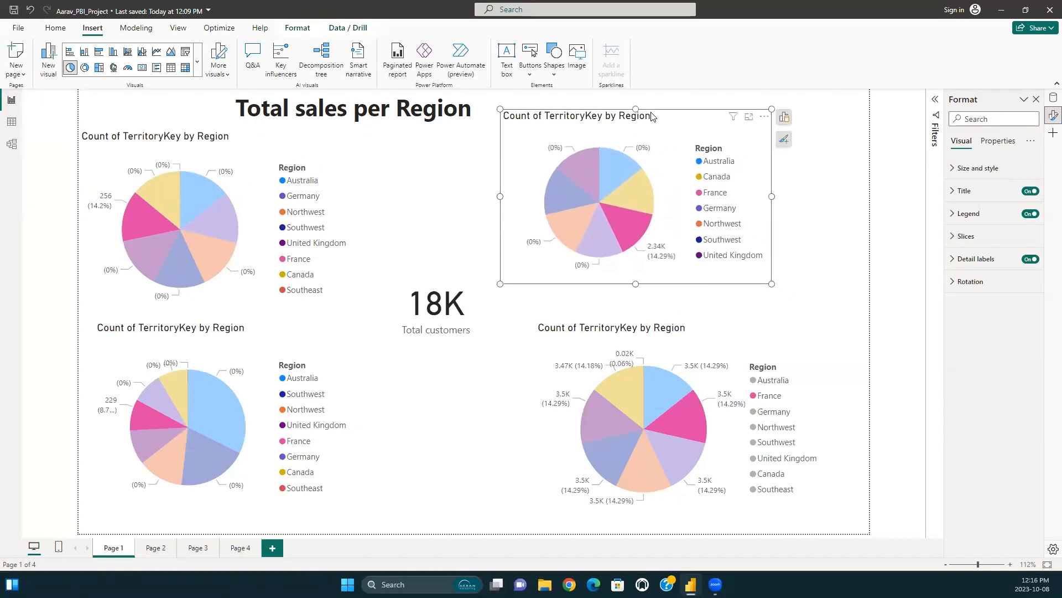
{"action": "left_click_drag", "start_coordinate": [652, 115], "coordinate": [688, 143]}
Move the title text box to the centre of the page's upper area and apply font size 28 to all its text.
{"action": "left_click", "coordinate": [381, 108]}
{"action": "left_click_drag", "start_coordinate": [380, 108], "coordinate": [395, 108]}
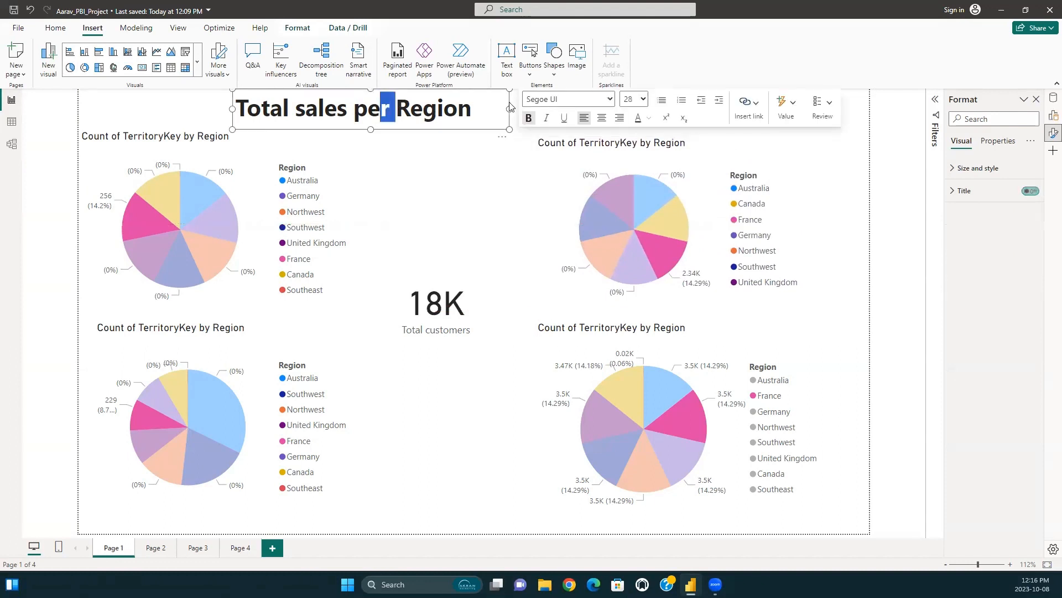
{"action": "left_click", "coordinate": [510, 103]}
{"action": "left_click", "coordinate": [494, 98]}
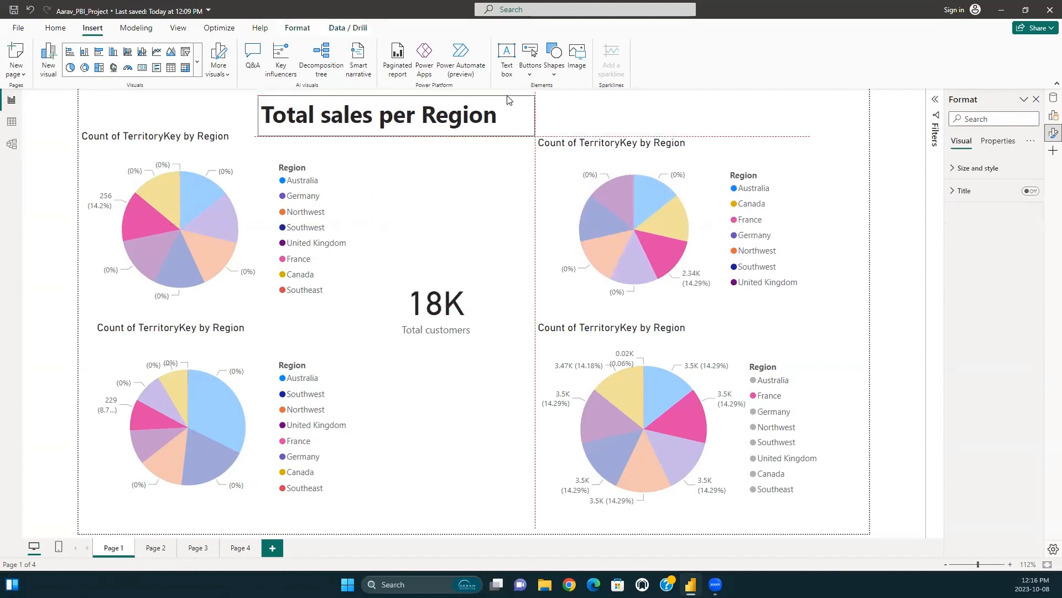
{"action": "left_click_drag", "start_coordinate": [494, 98], "coordinate": [298, 115]}
{"action": "left_click", "coordinate": [706, 105]}
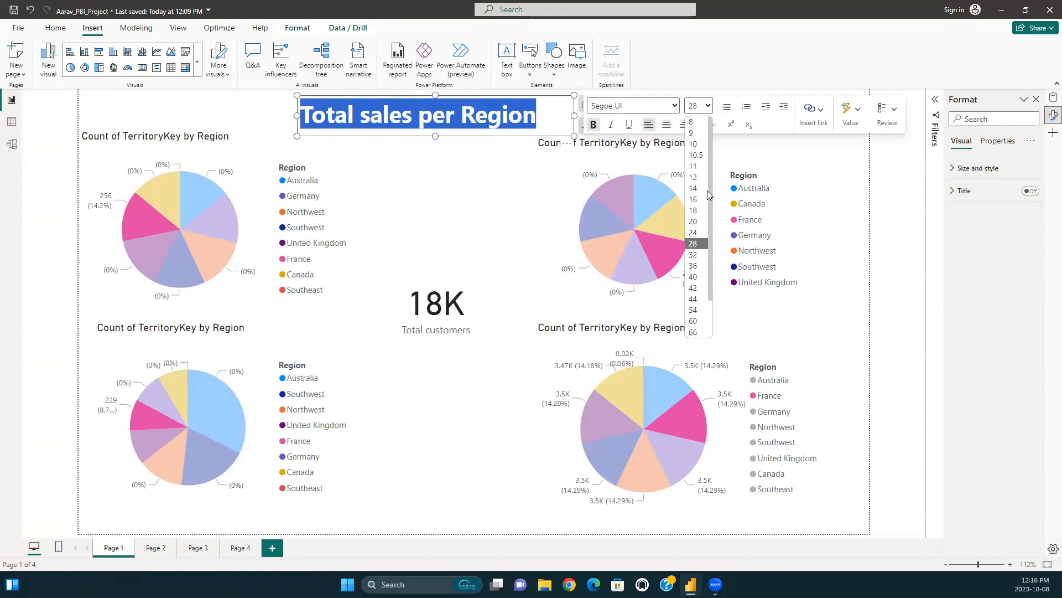
{"action": "left_click", "coordinate": [699, 244]}
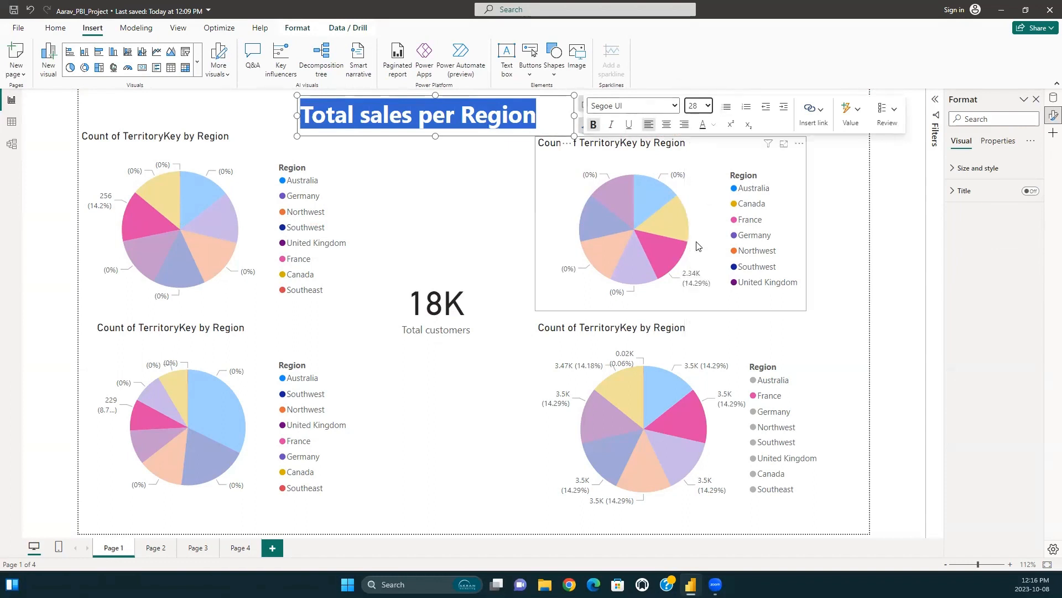
Deselect the title and clear the France cross-highlighting from the pie charts.
{"action": "left_click", "coordinate": [420, 197]}
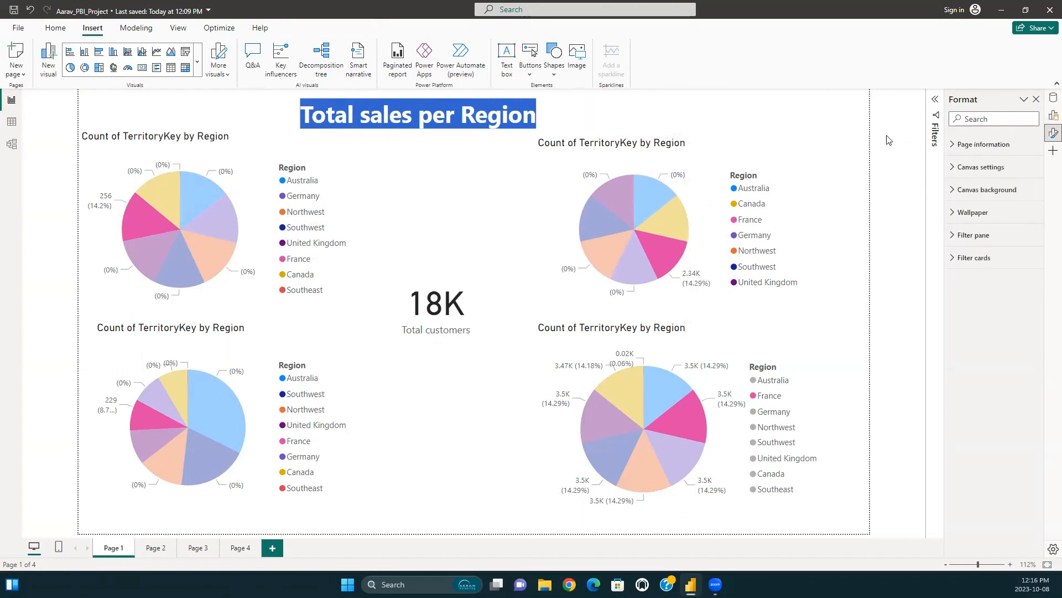
{"action": "left_click", "coordinate": [658, 256]}
{"action": "left_click", "coordinate": [666, 271]}
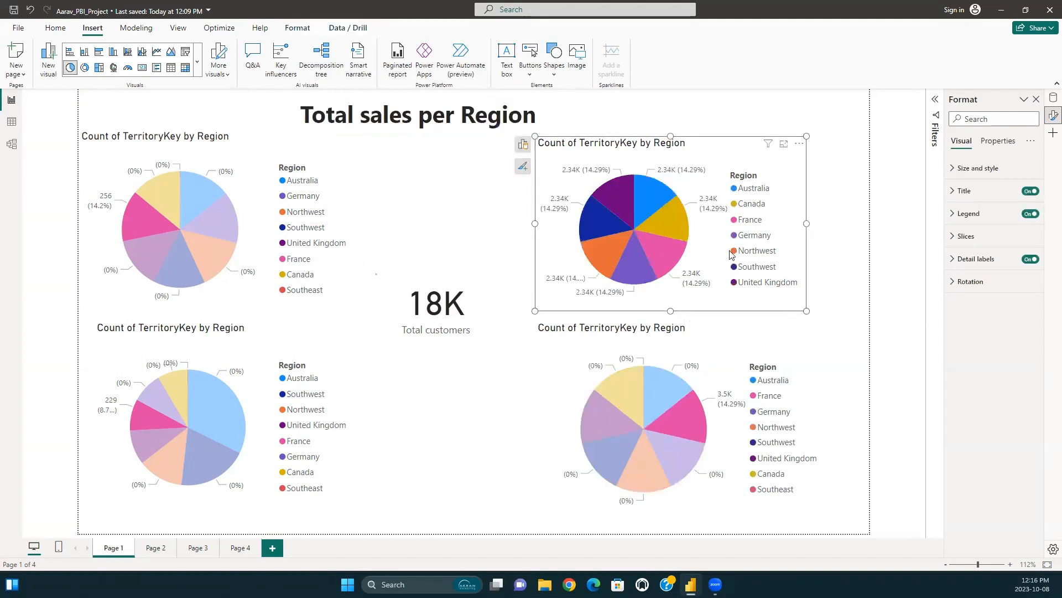
Rename Page 1 as "Regional sales".
{"action": "double_click", "coordinate": [113, 547]}
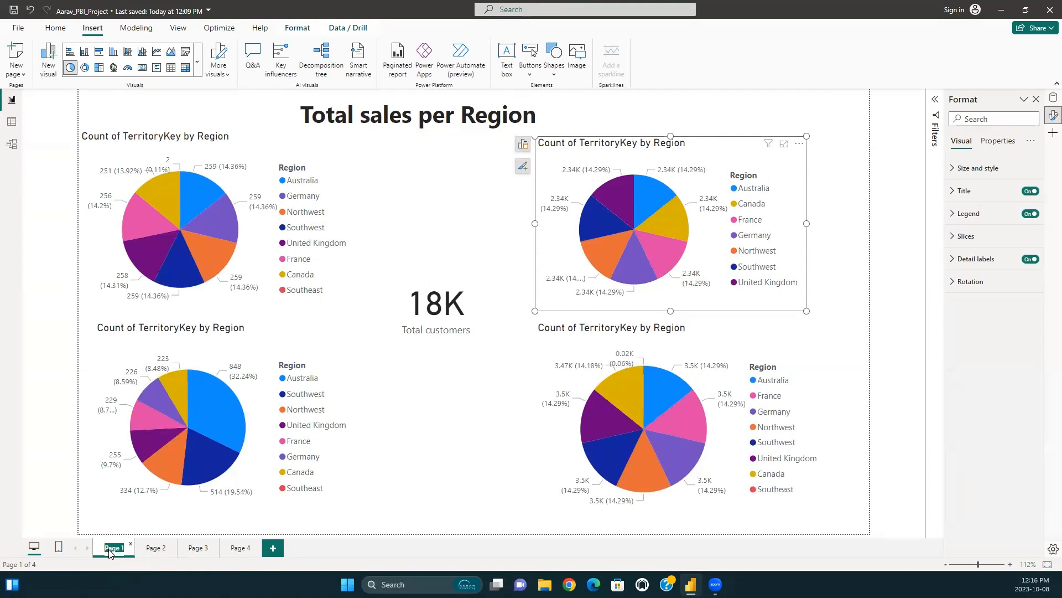
{"action": "key", "text": "BackSpace"}
{"action": "type", "text": "Sales bu per Regioin"}
{"action": "key", "text": "BackSpace"}
{"action": "key", "text": "BackSpace"}
{"action": "type", "text": "on"}
{"action": "type", "text": "s"}
{"action": "key", "text": "BackSpace"}
{"action": "key", "text": "BackSpace"}
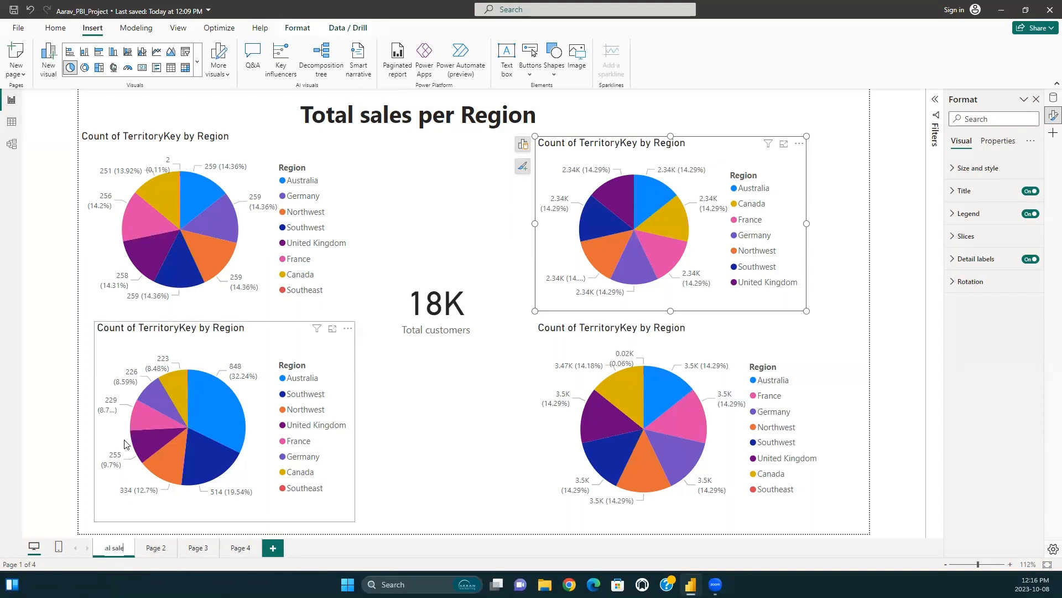
{"action": "left_click", "coordinate": [354, 526]}
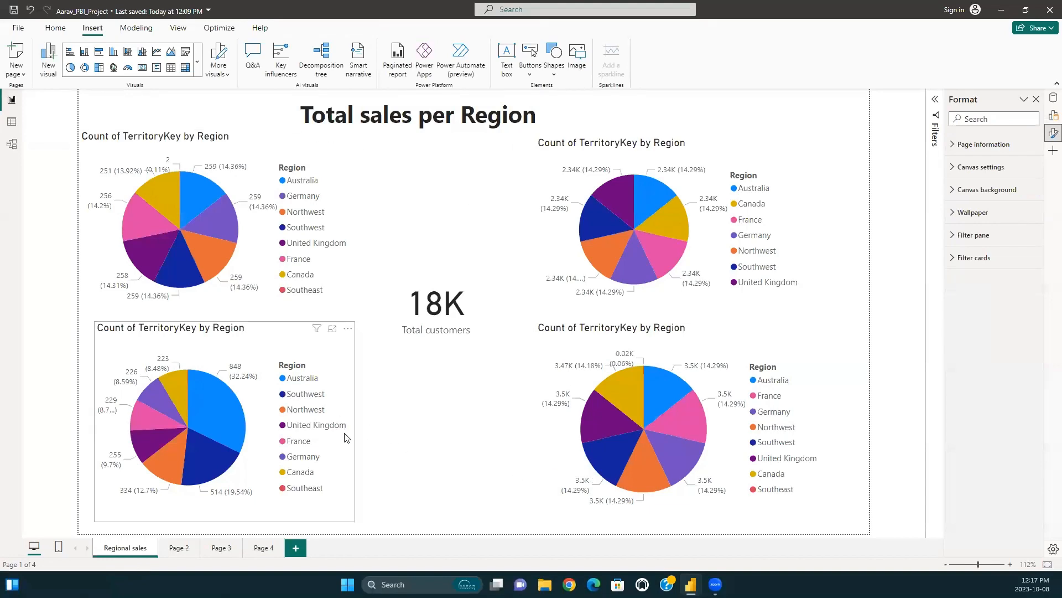
Open Page 2 and rename it as "Product Quantity".
{"action": "left_click", "coordinate": [180, 548]}
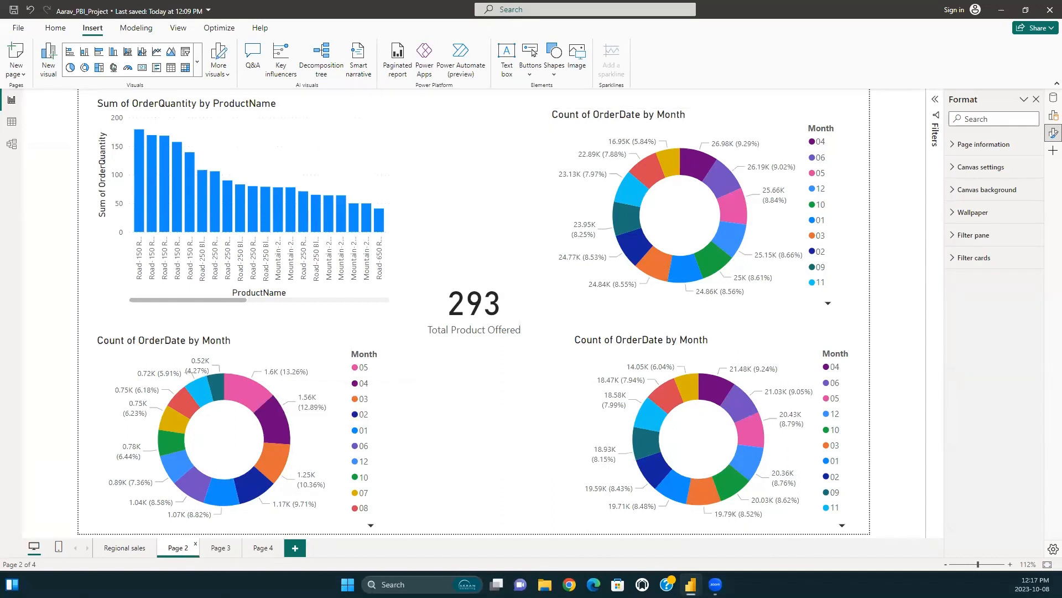
{"action": "double_click", "coordinate": [179, 549]}
{"action": "key", "text": "BackSpace"}
{"action": "type", "text": "Product Quantity"}
{"action": "key", "text": "Return"}
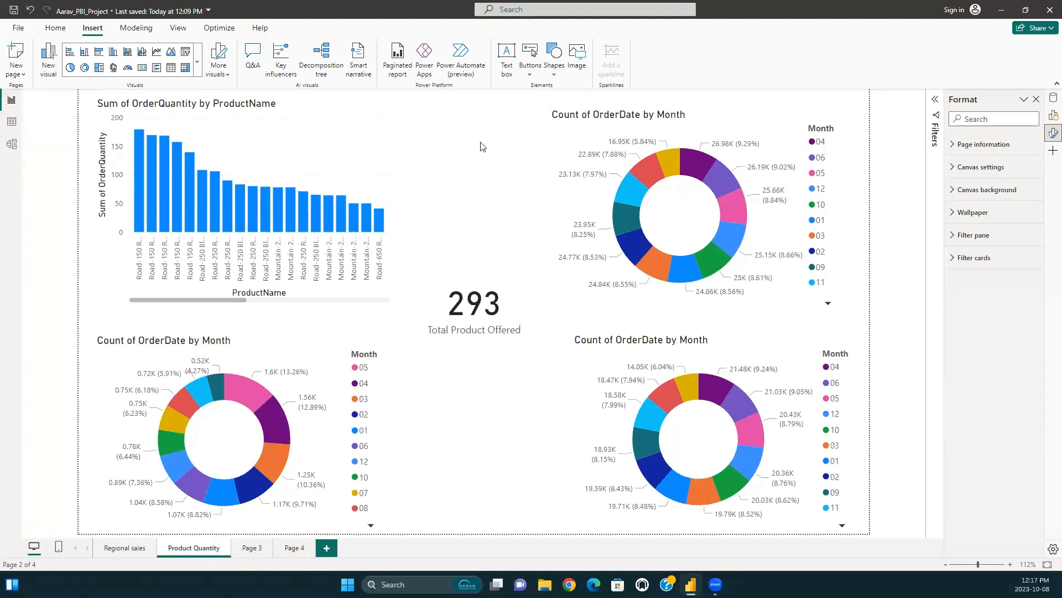
Open Page 3 of the report.
{"action": "left_click", "coordinate": [253, 548]}
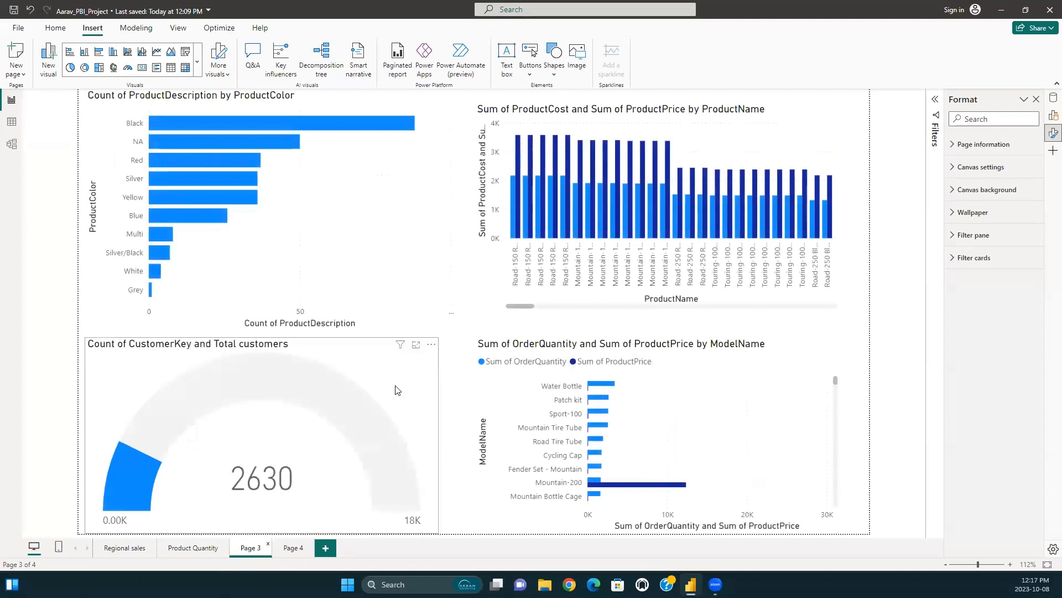
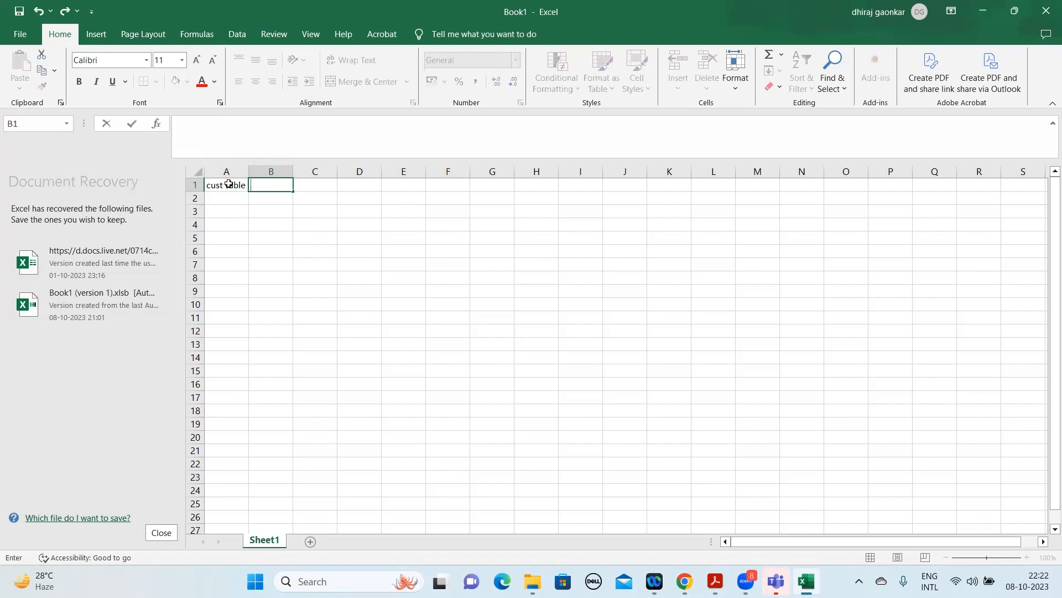
Enter the table headings "product" in cell B1 and "region" in cell C1.
{"action": "type", "text": "peor"}
{"action": "key", "text": "BackSpace"}
{"action": "key", "text": "BackSpace"}
{"action": "key", "text": "BackSpace"}
{"action": "type", "text": "rod"}
{"action": "key", "text": "Tab"}
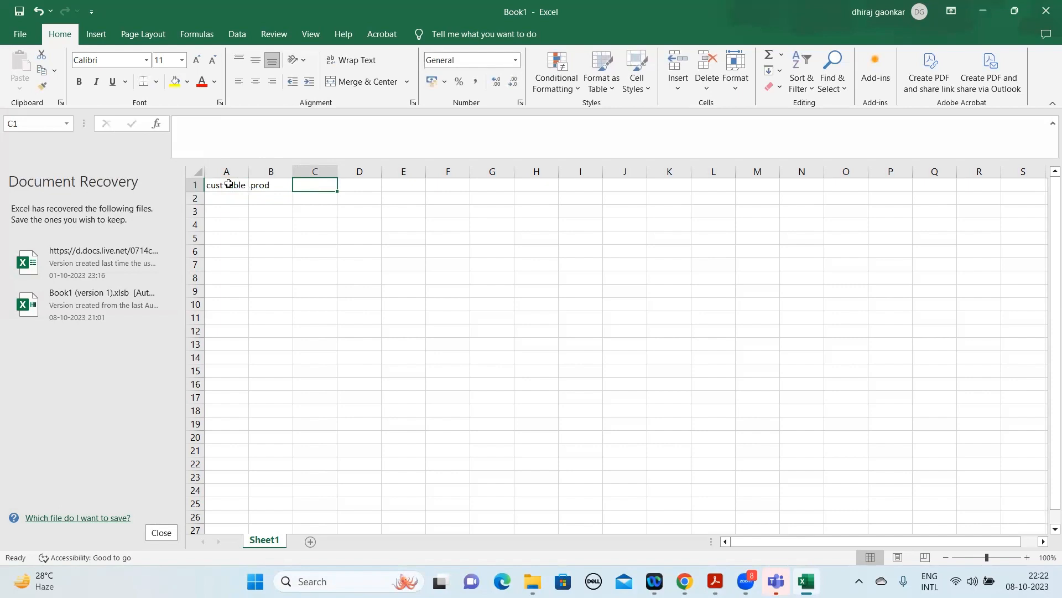
{"action": "key", "text": "Left"}
{"action": "type", "text": "product"}
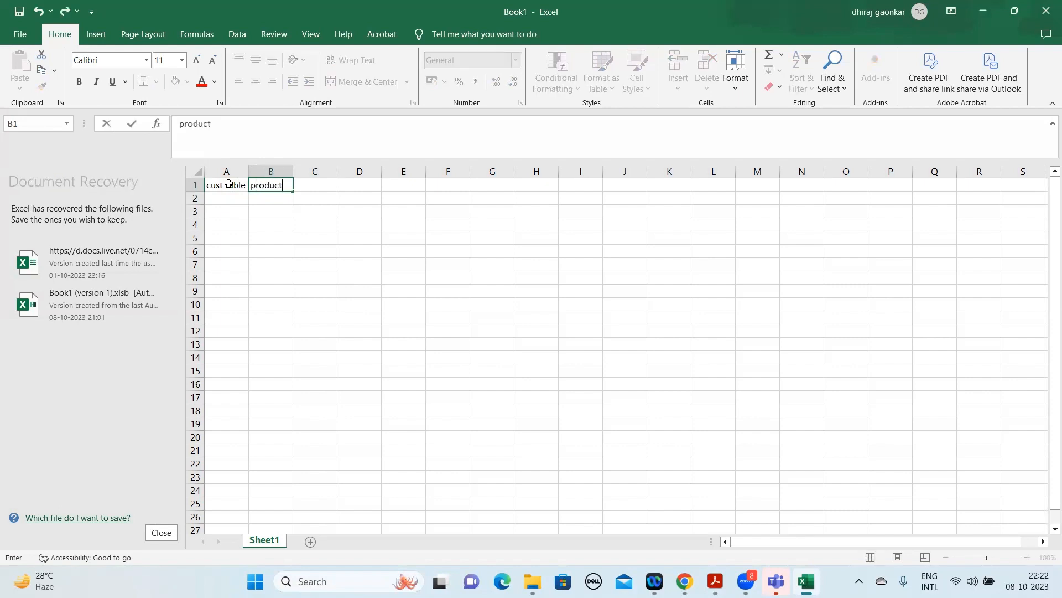
{"action": "key", "text": "Tab"}
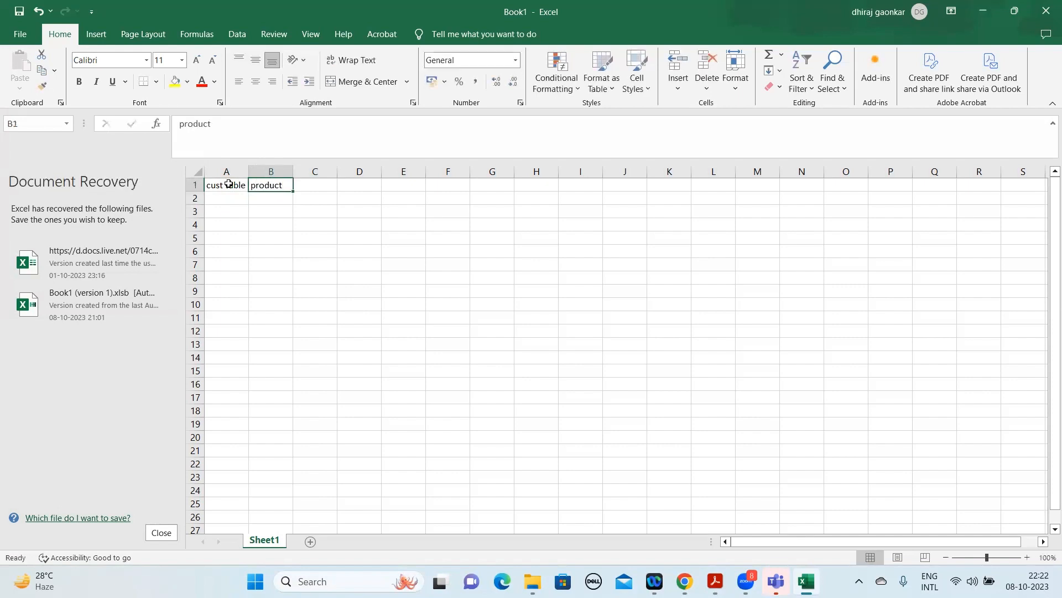
{"action": "type", "text": "region"}
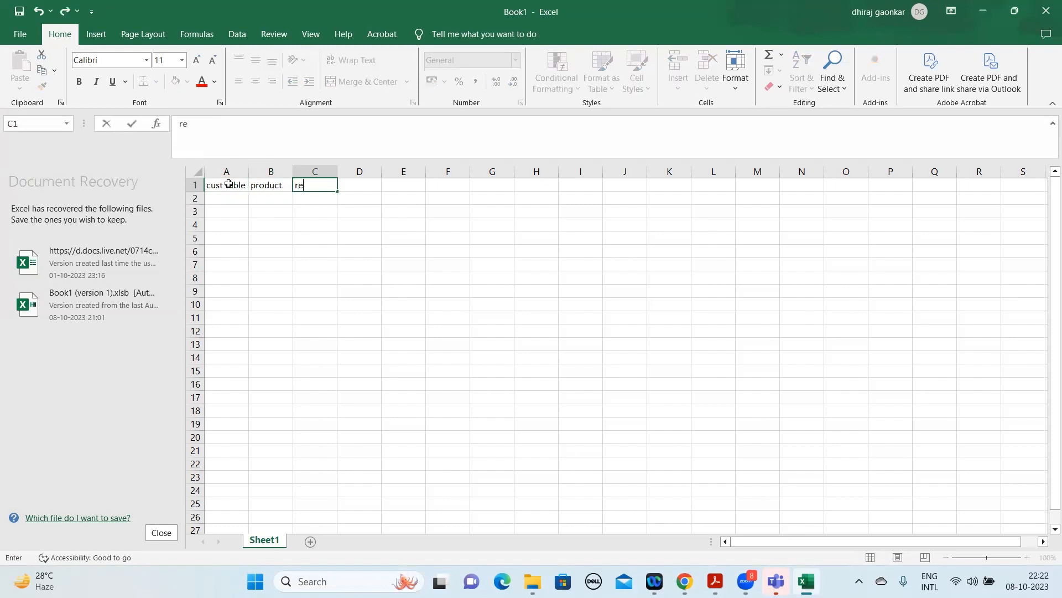
{"action": "key", "text": "Return"}
Enter the field name "cust id" in cell A2, under the customer table heading.
{"action": "key", "text": "Left"}
{"action": "key", "text": "Left"}
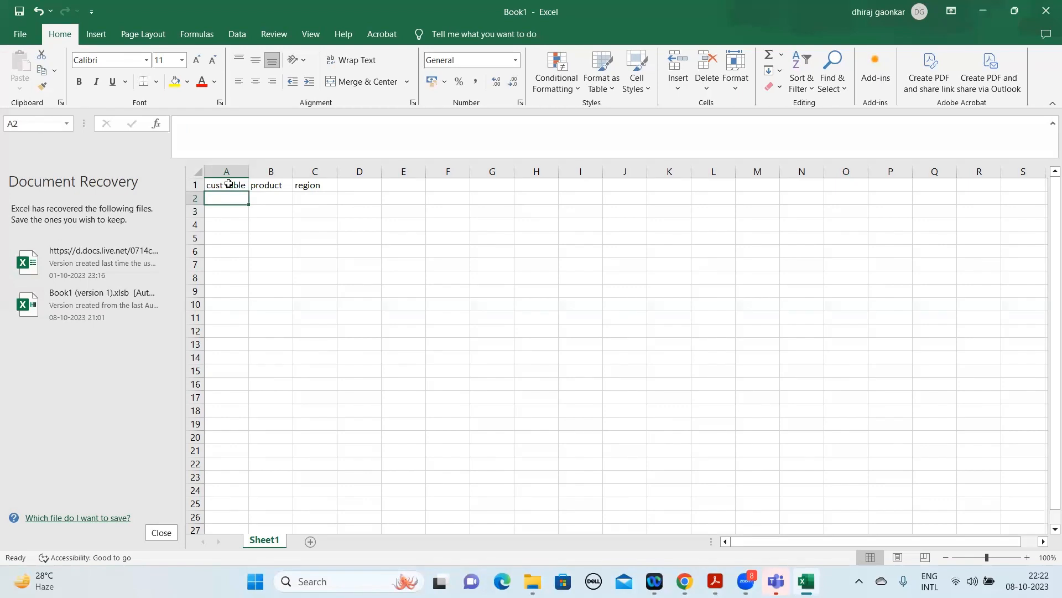
{"action": "key", "text": "Right"}
{"action": "key", "text": "Right"}
{"action": "key", "text": "Left"}
{"action": "key", "text": "Left"}
{"action": "type", "text": "cust "}
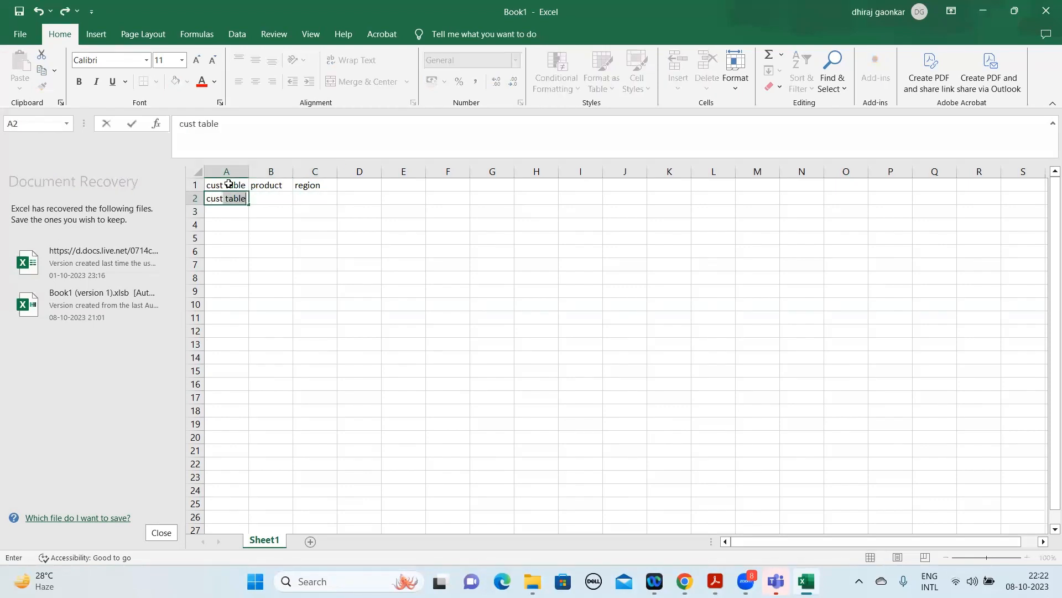
{"action": "type", "text": "id"}
{"action": "key", "text": "Return"}
Enter the field name "prod id" in cell B2, under the product heading.
{"action": "key", "text": "Up"}
{"action": "key", "text": "Right"}
{"action": "type", "text": "prod"}
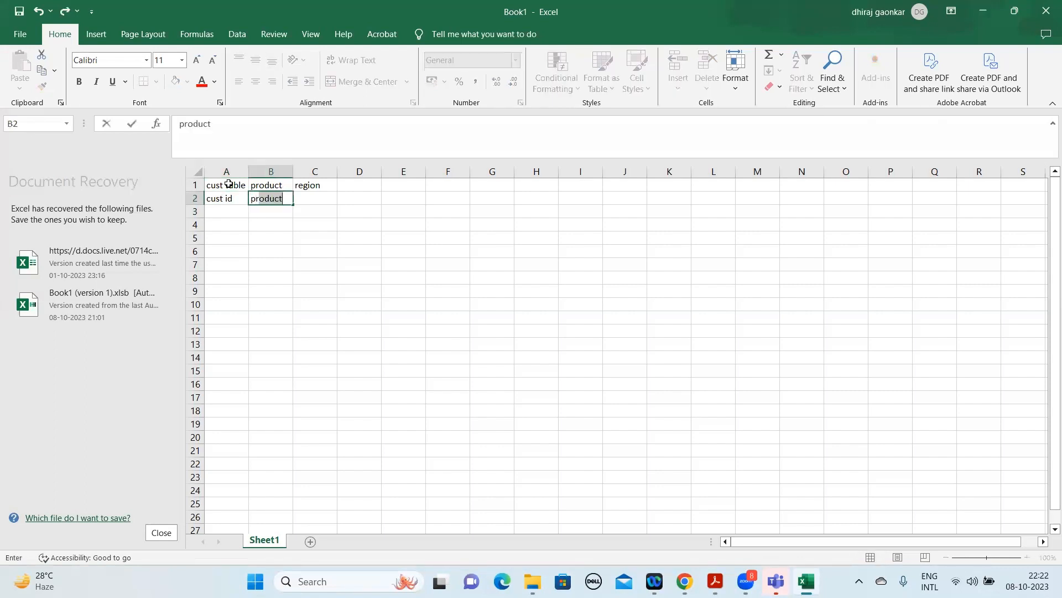
{"action": "type", "text": " id"}
{"action": "key", "text": "Return"}
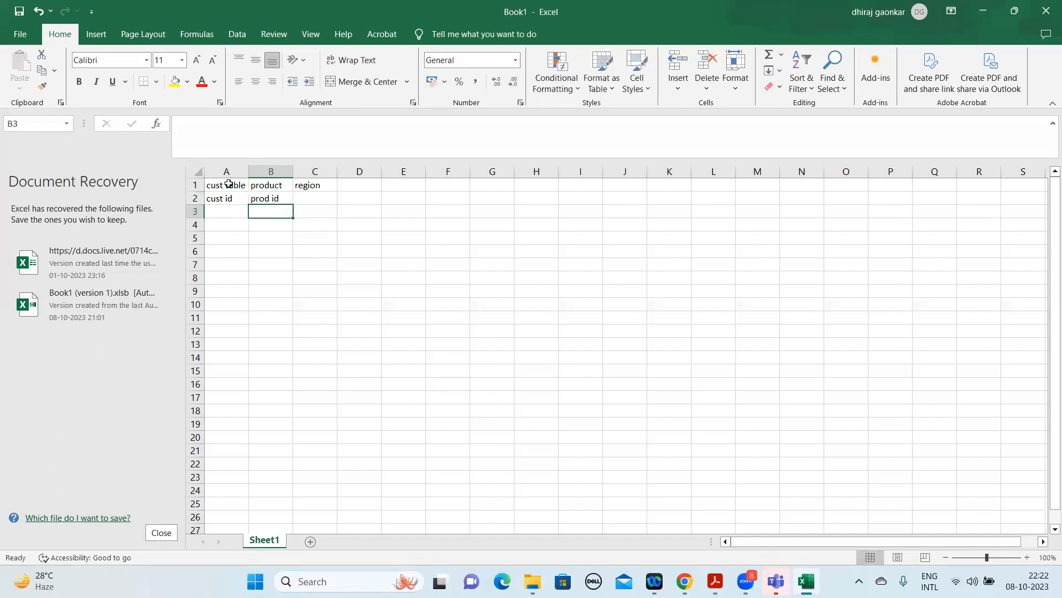
List the fields "country", "states" and "cities" in cells C2 to C4, under the region heading.
{"action": "key", "text": "Up"}
{"action": "key", "text": "Right"}
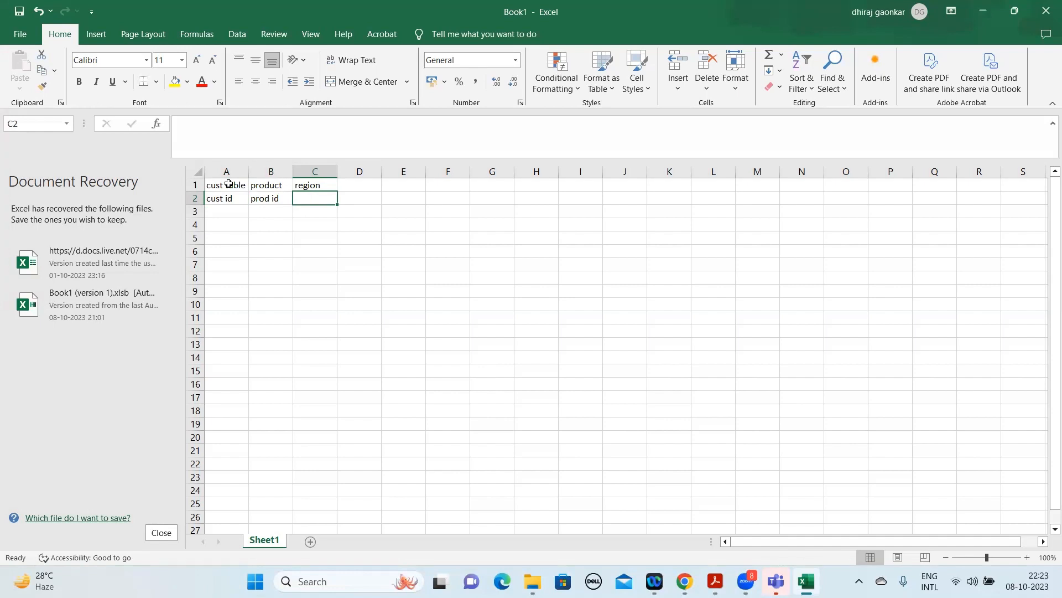
{"action": "type", "text": "coun"}
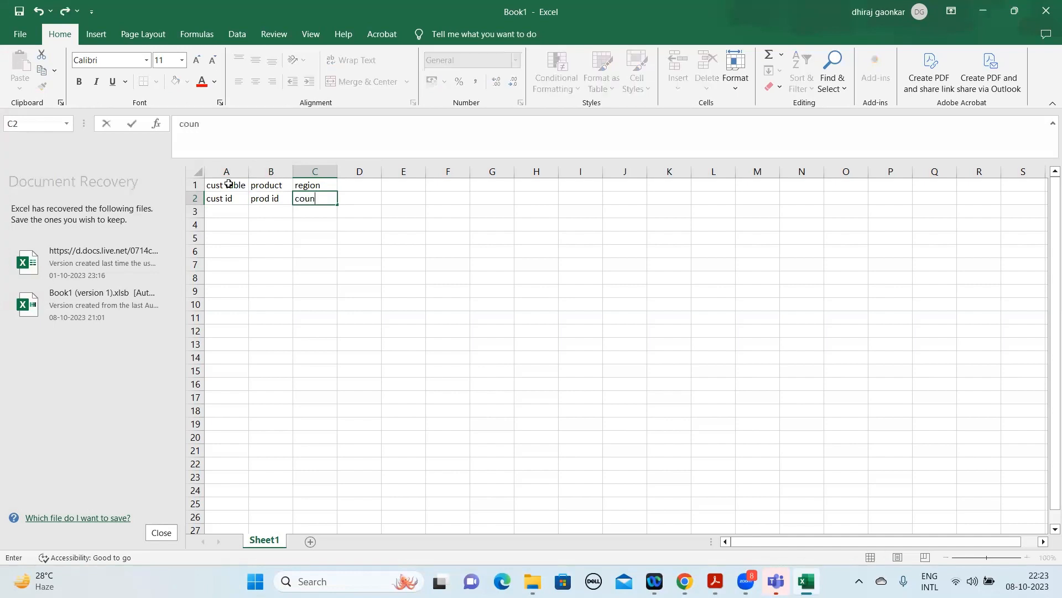
{"action": "type", "text": "try"}
{"action": "key", "text": "Return"}
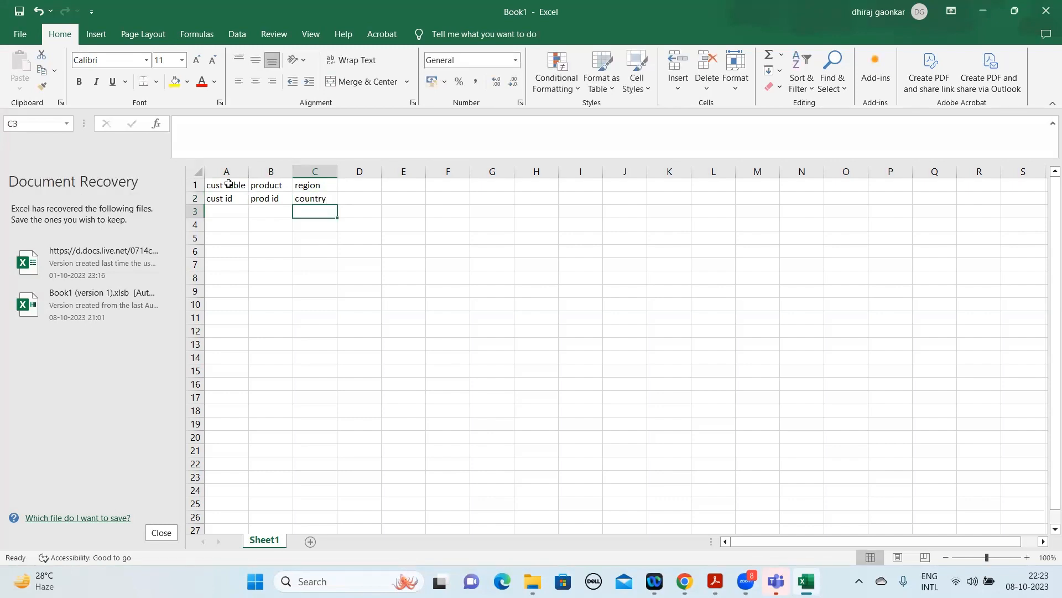
{"action": "type", "text": "states"}
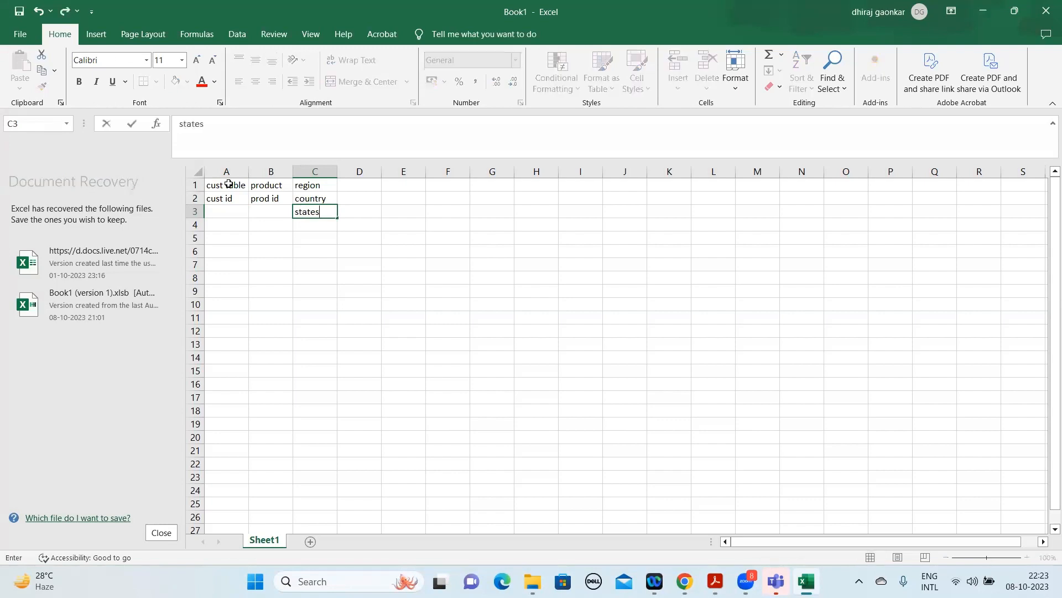
{"action": "key", "text": "Return"}
{"action": "type", "text": "ci"}
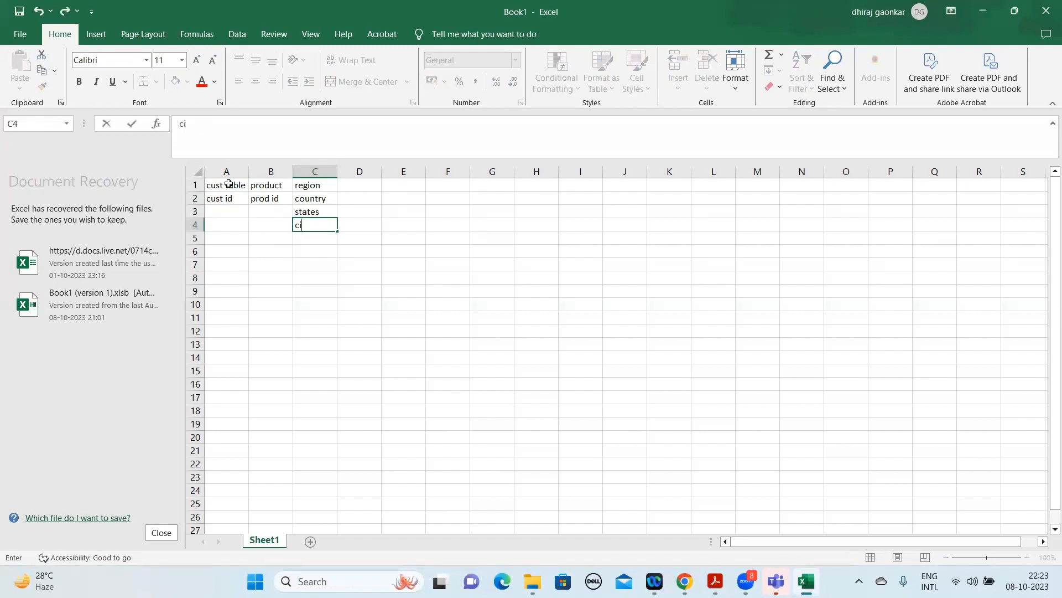
{"action": "type", "text": "ties"}
{"action": "key", "text": "Return"}
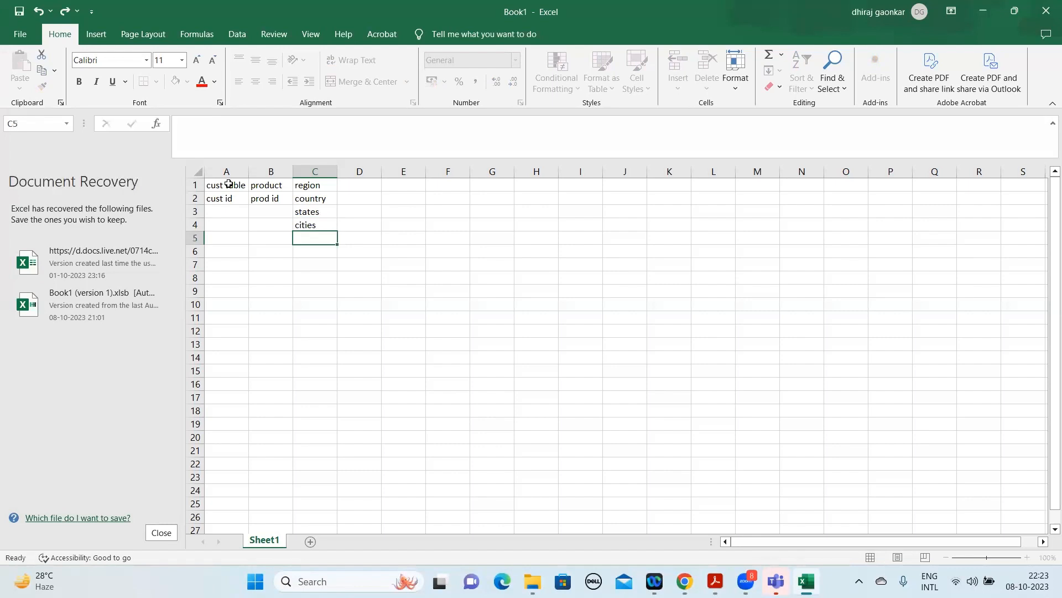
Add the field "region id" in cell C5, at the end of the region list.
{"action": "key", "text": "Up"}
{"action": "key", "text": "Down"}
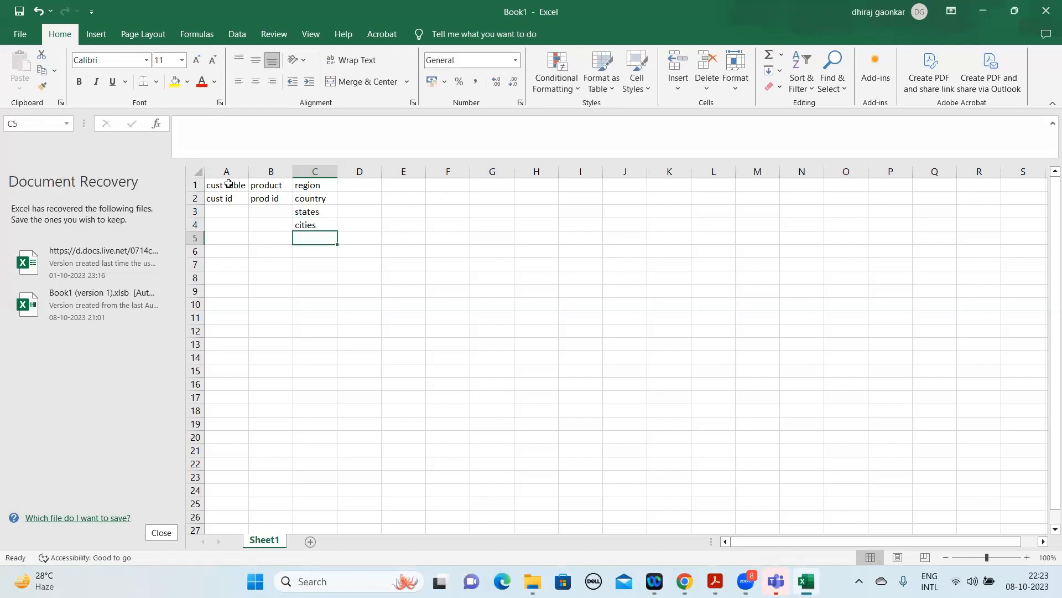
{"action": "type", "text": "region"}
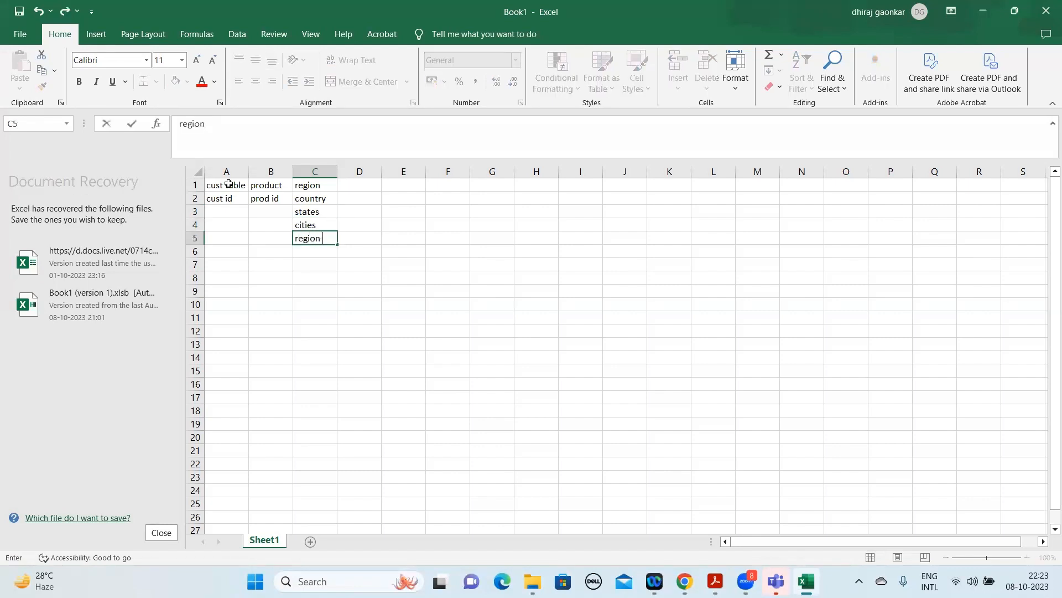
{"action": "type", "text": " id"}
{"action": "key", "text": "Return"}
Enter the label "KPI" in cell A7, below the table lists.
{"action": "key", "text": "Down"}
{"action": "key", "text": "Left"}
{"action": "key", "text": "Left"}
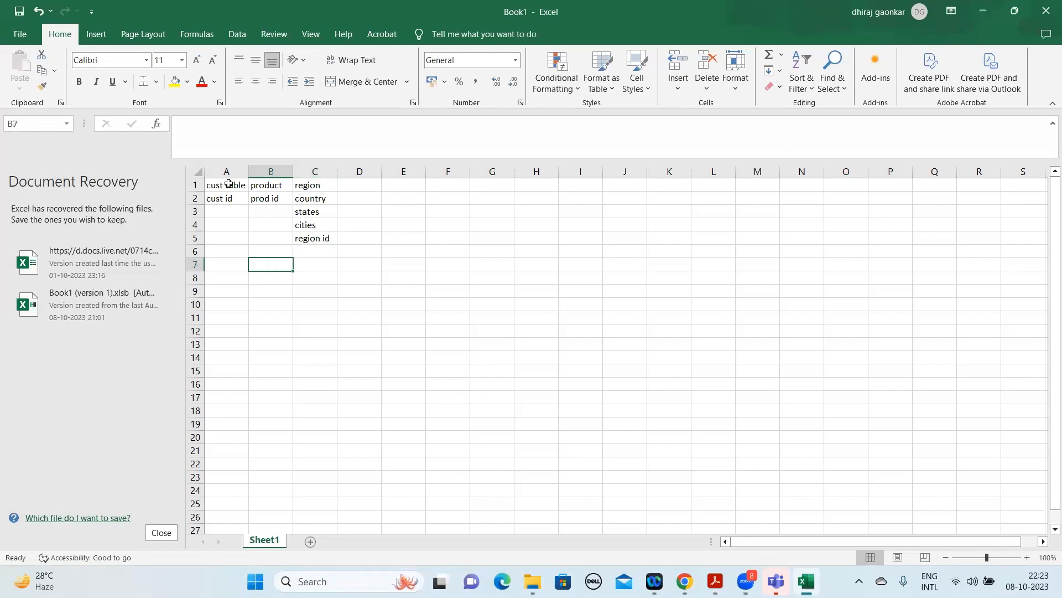
{"action": "type", "text": "K"}
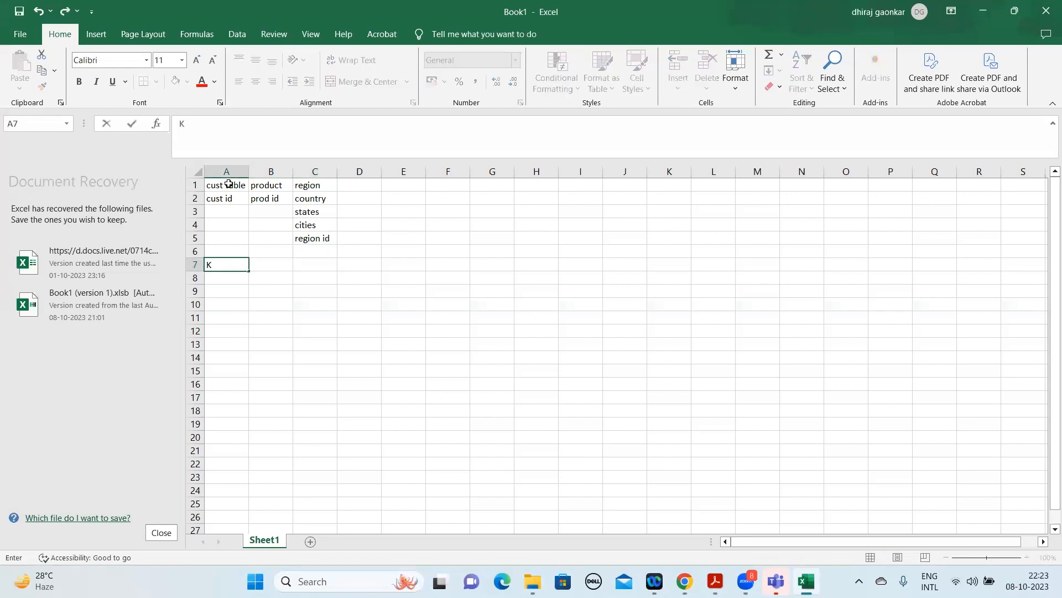
{"action": "type", "text": "PI"}
{"action": "key", "text": "Return"}
Enter ": key performance indicator" in cell B7 beside the KPI label and autofit column B to its text.
{"action": "key", "text": "Up"}
{"action": "key", "text": "Right"}
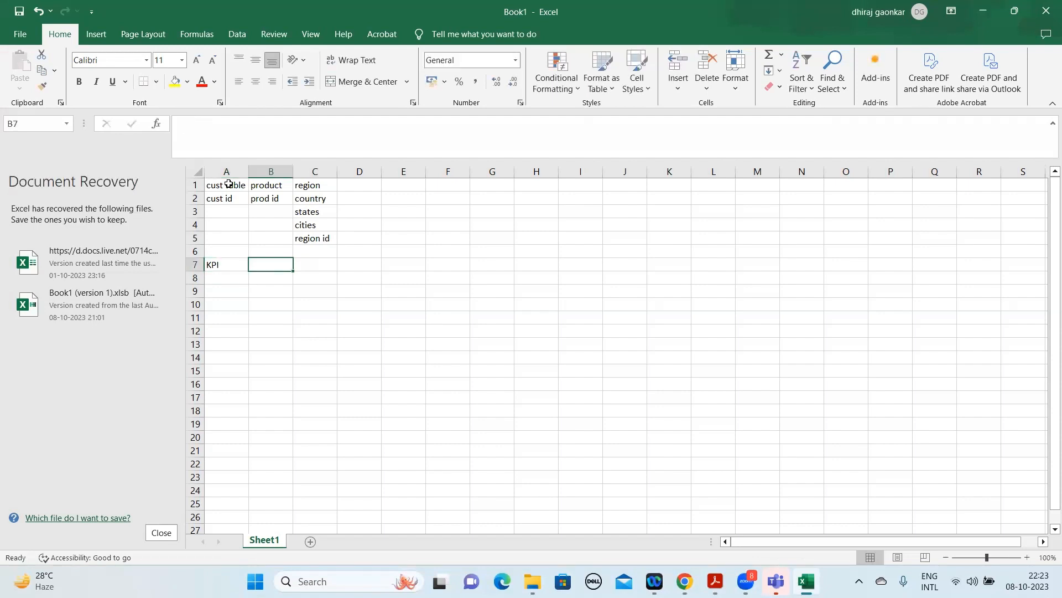
{"action": "type", "text": ": key "}
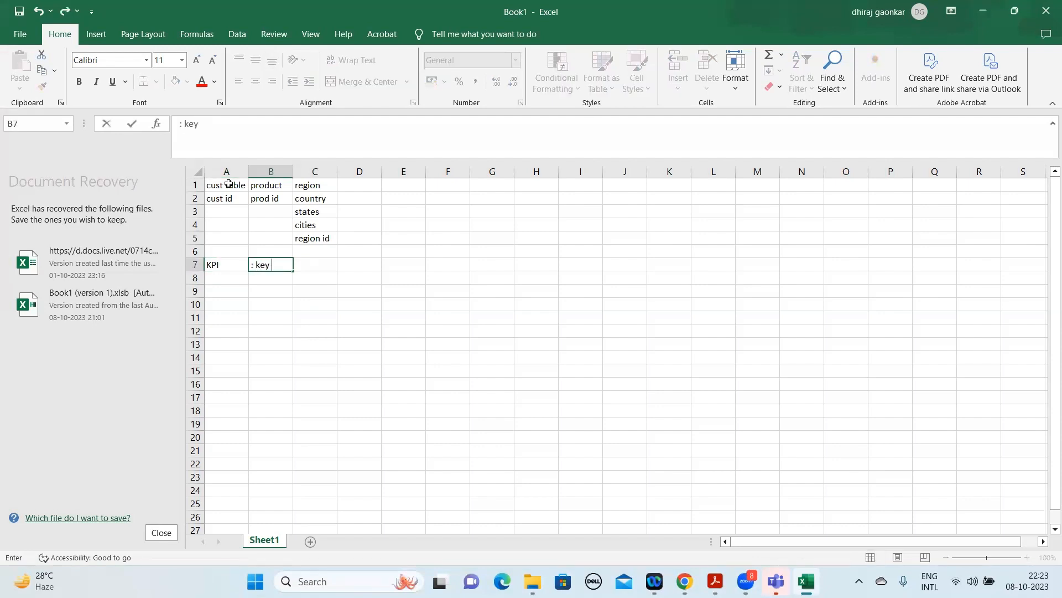
{"action": "type", "text": "performance "}
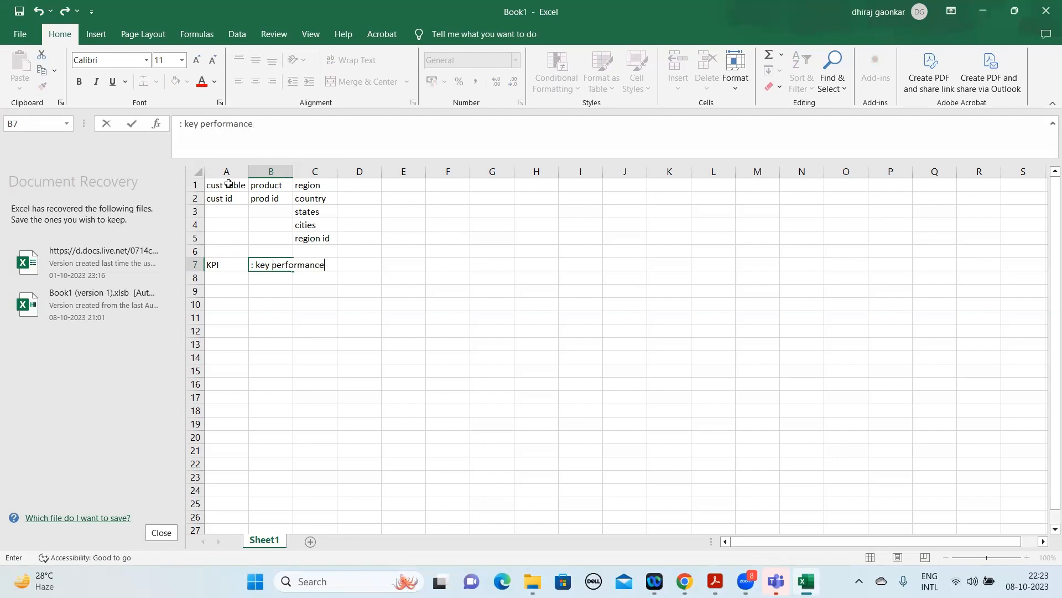
{"action": "type", "text": "indicator"}
{"action": "key", "text": "Return"}
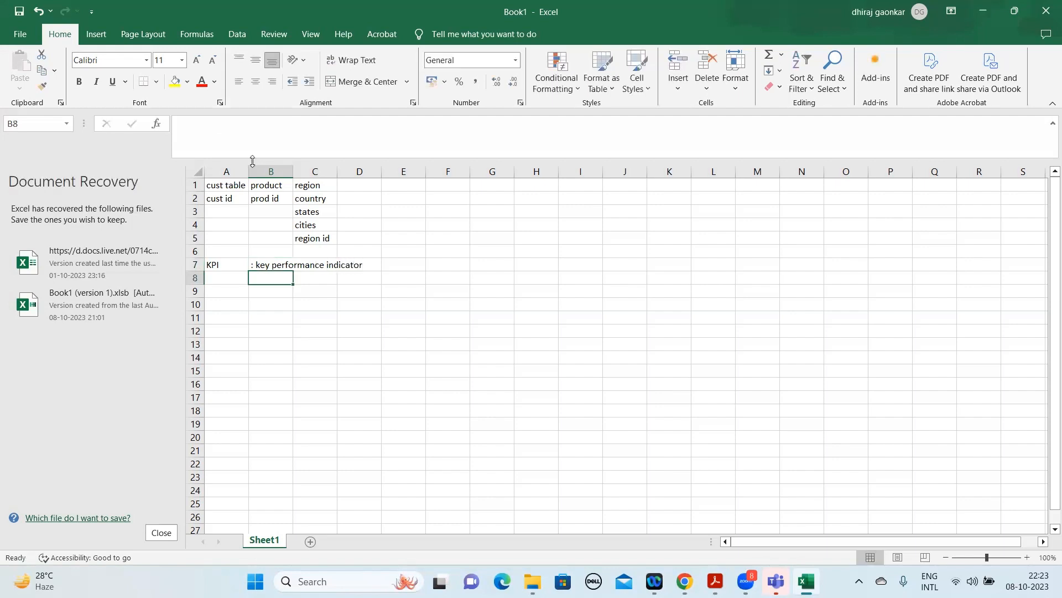
{"action": "double_click", "coordinate": [292, 171]}
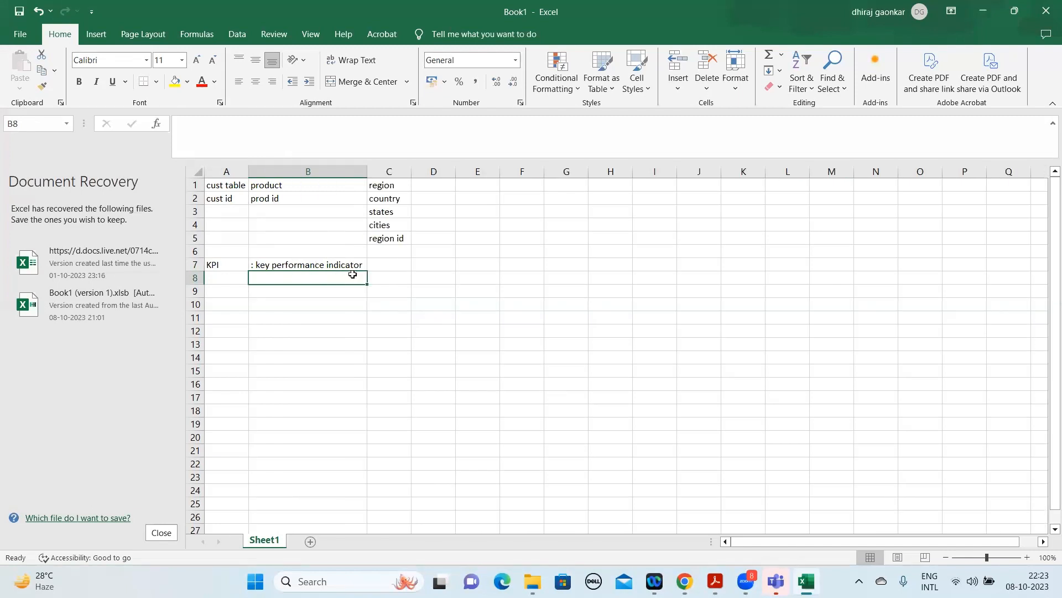
{"action": "left_click", "coordinate": [332, 265]}
{"action": "left_click", "coordinate": [313, 286]}
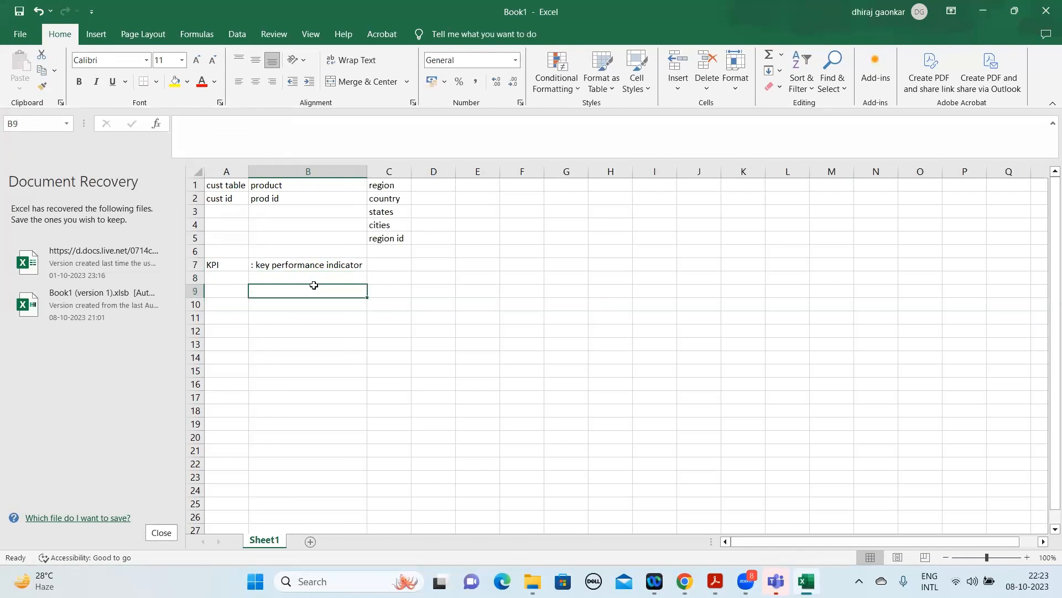
{"action": "left_click", "coordinate": [343, 266]}
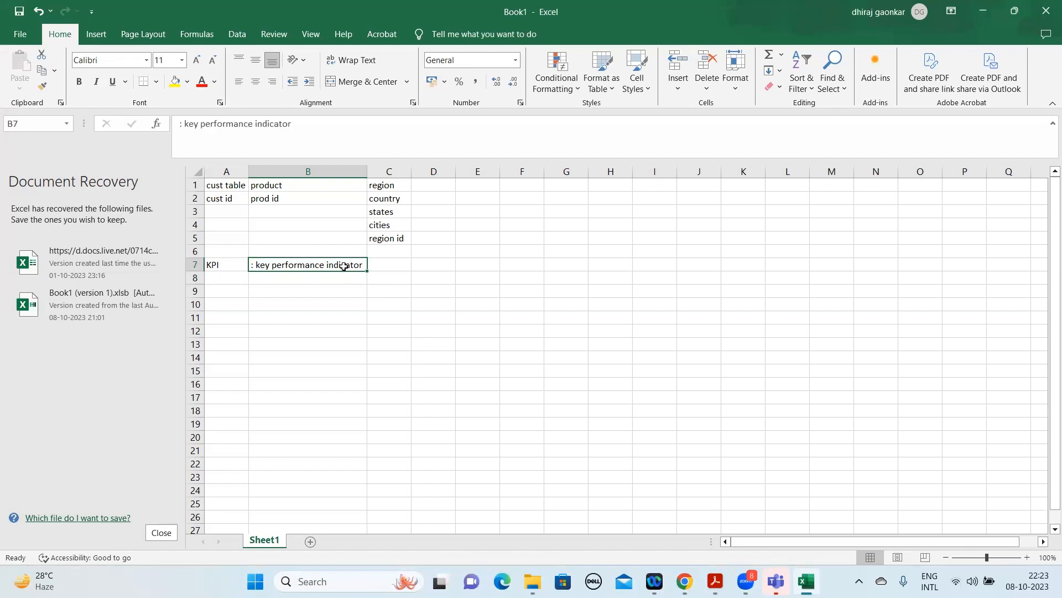
{"action": "left_click", "coordinate": [288, 276]}
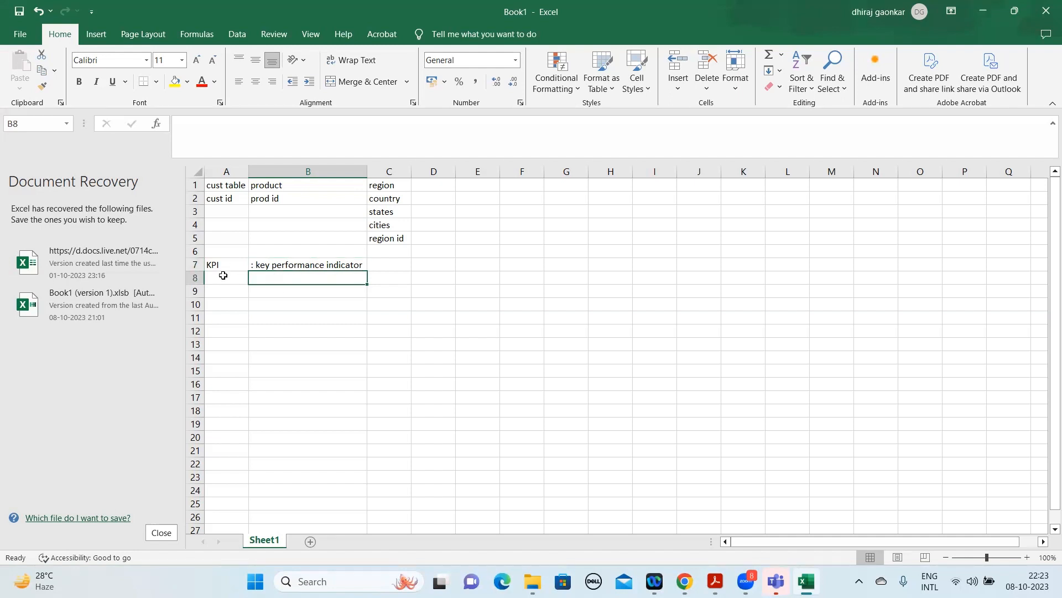
{"action": "left_click", "coordinate": [220, 276]}
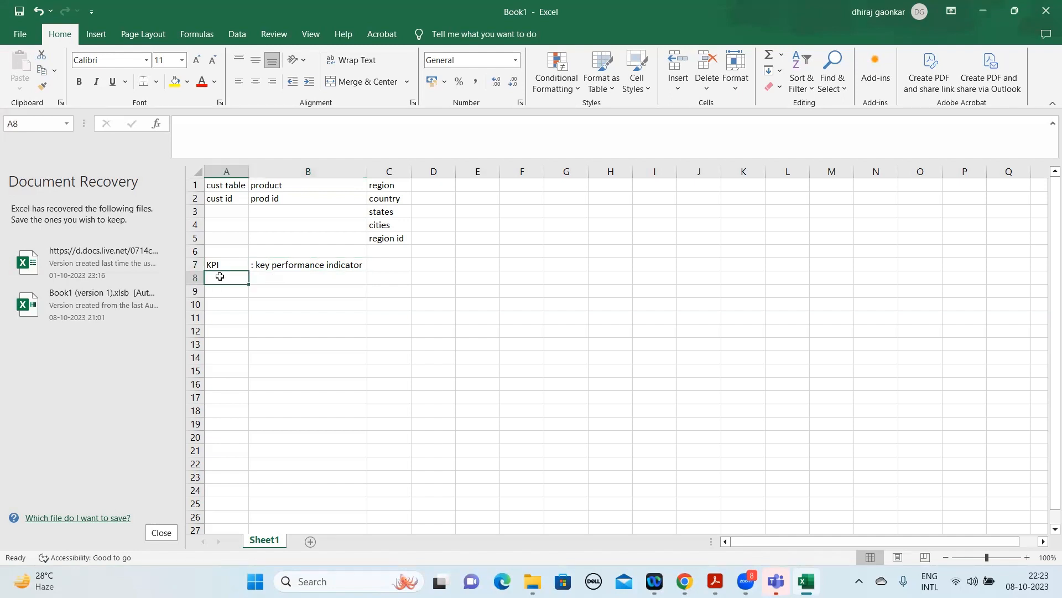
{"action": "left_click", "coordinate": [255, 281]}
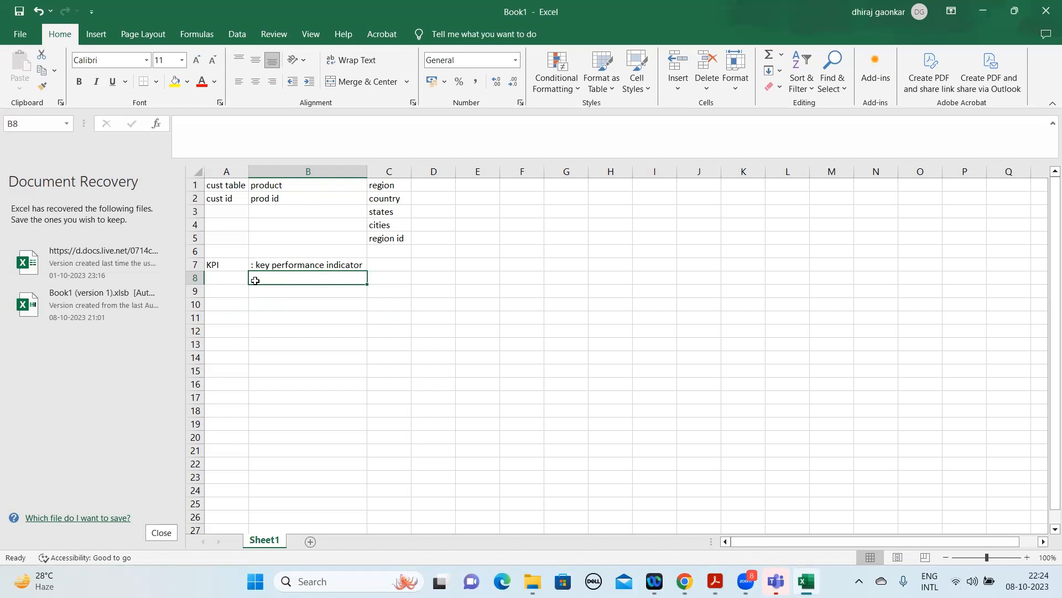
{"action": "left_click_drag", "start_coordinate": [229, 184], "coordinate": [399, 235]}
Enter the example KPI "customer order I-phone per region" in cell A9.
{"action": "left_click", "coordinate": [227, 291]}
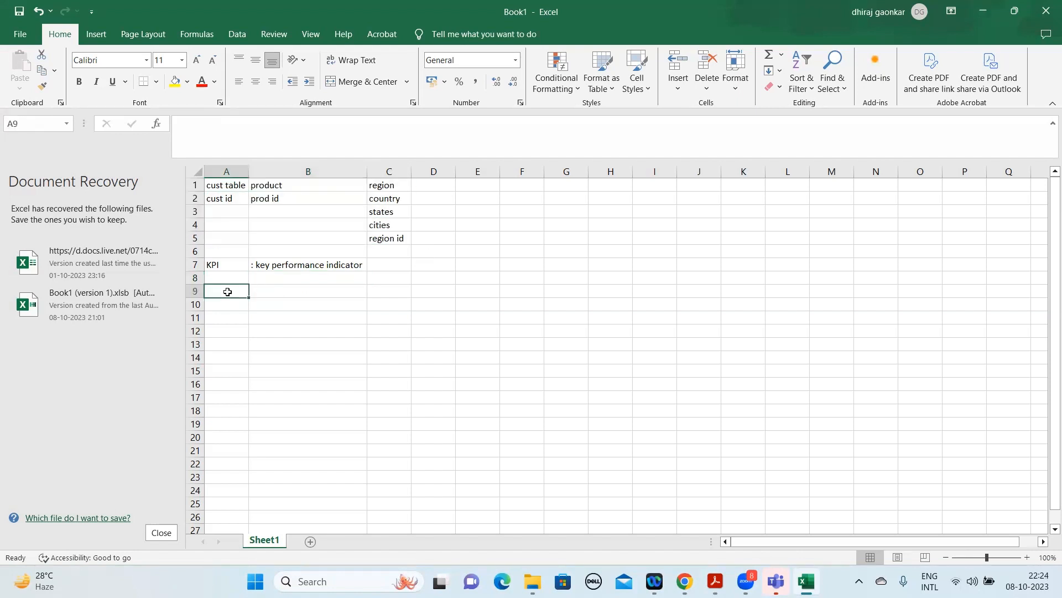
{"action": "type", "text": "custer"}
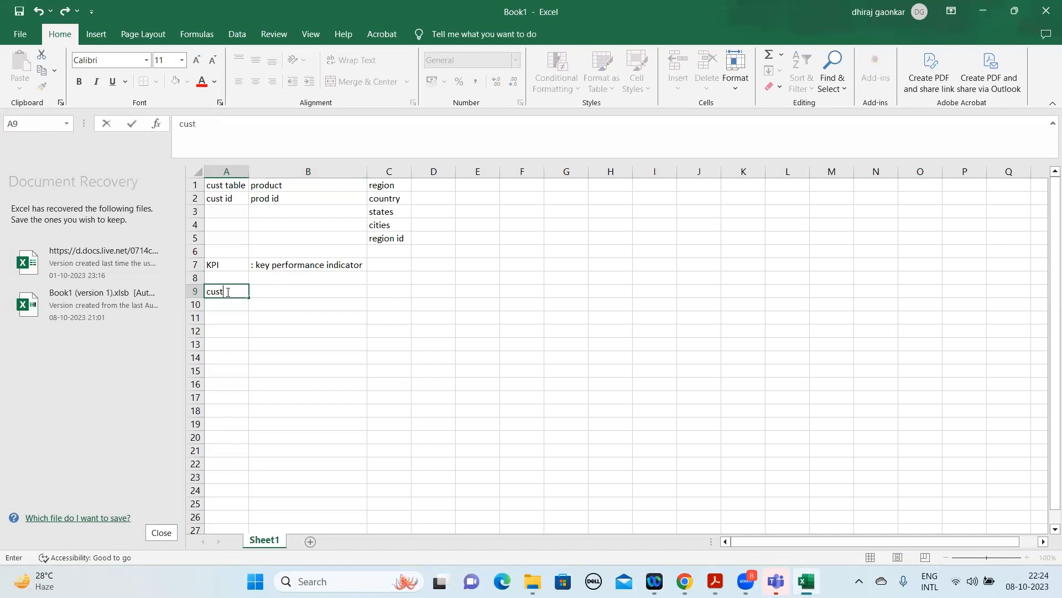
{"action": "key", "text": "BackSpace"}
{"action": "key", "text": "BackSpace"}
{"action": "type", "text": "er"}
{"action": "key", "text": "BackSpace"}
{"action": "key", "text": "BackSpace"}
{"action": "type", "text": "tomer order Ip"}
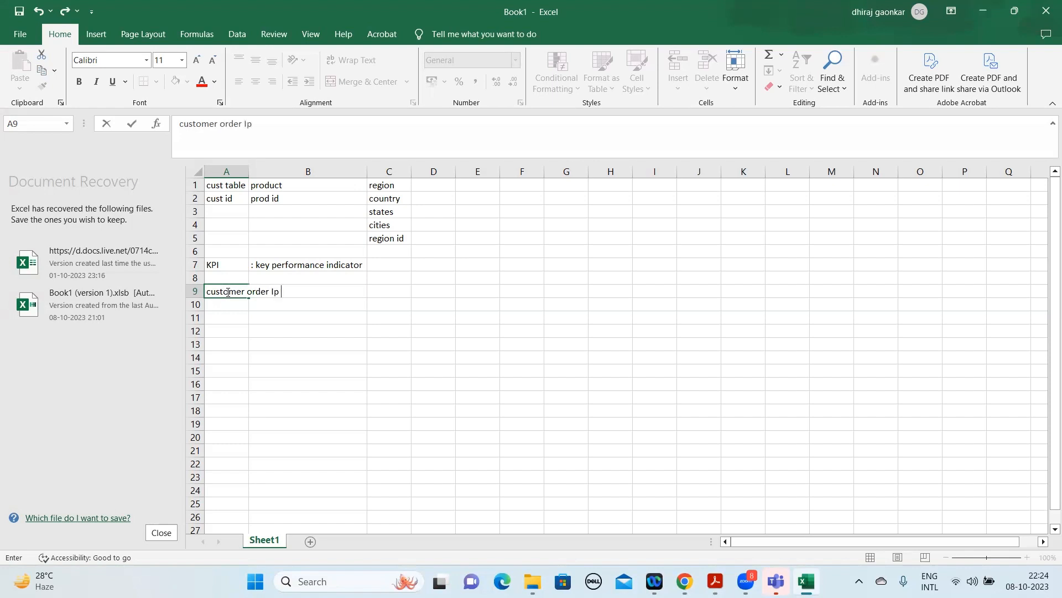
{"action": "key", "text": "BackSpace"}
{"action": "key", "text": "BackSpace"}
{"action": "type", "text": "-phone per re"}
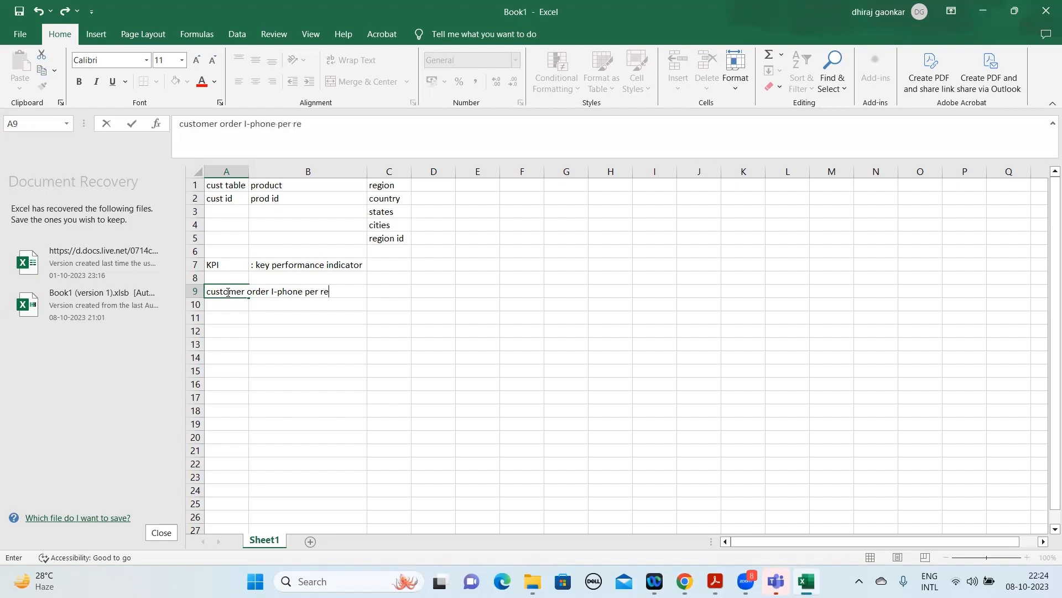
{"action": "type", "text": "gion"}
{"action": "key", "text": "Return"}
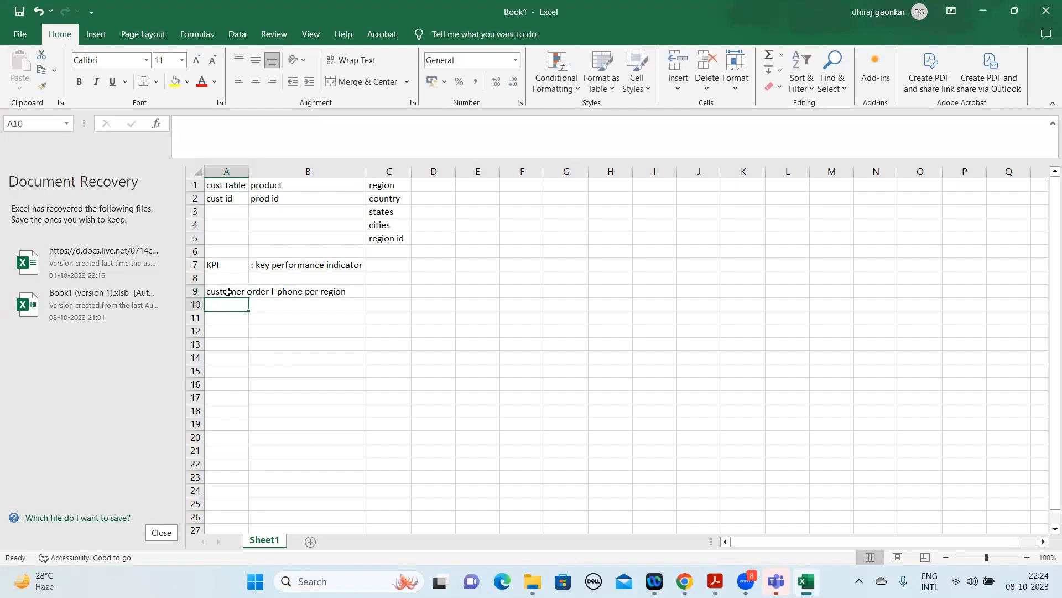
{"action": "left_click", "coordinate": [227, 292]}
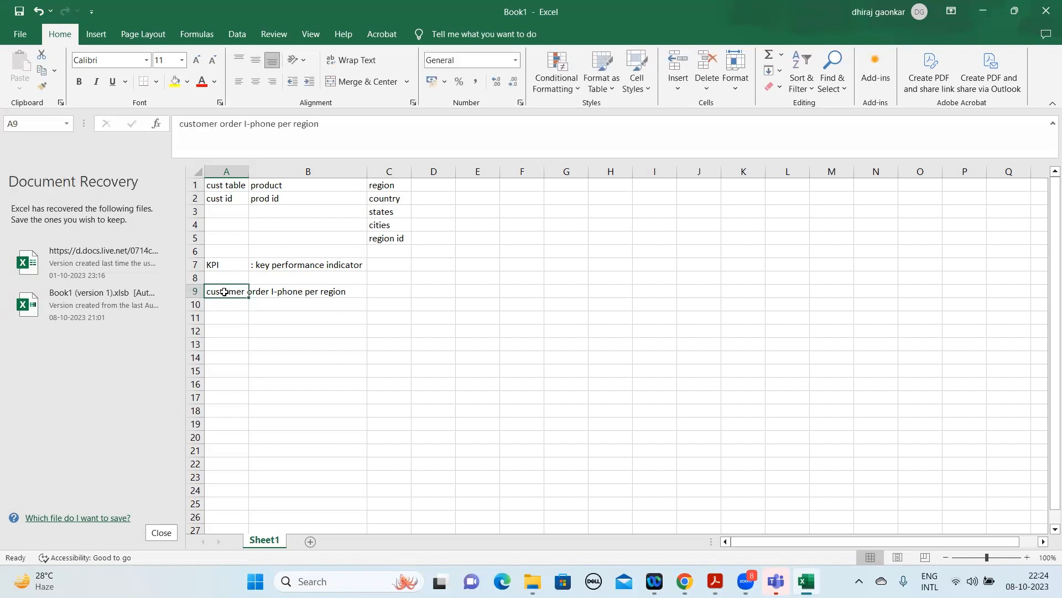
{"action": "left_click", "coordinate": [399, 334]}
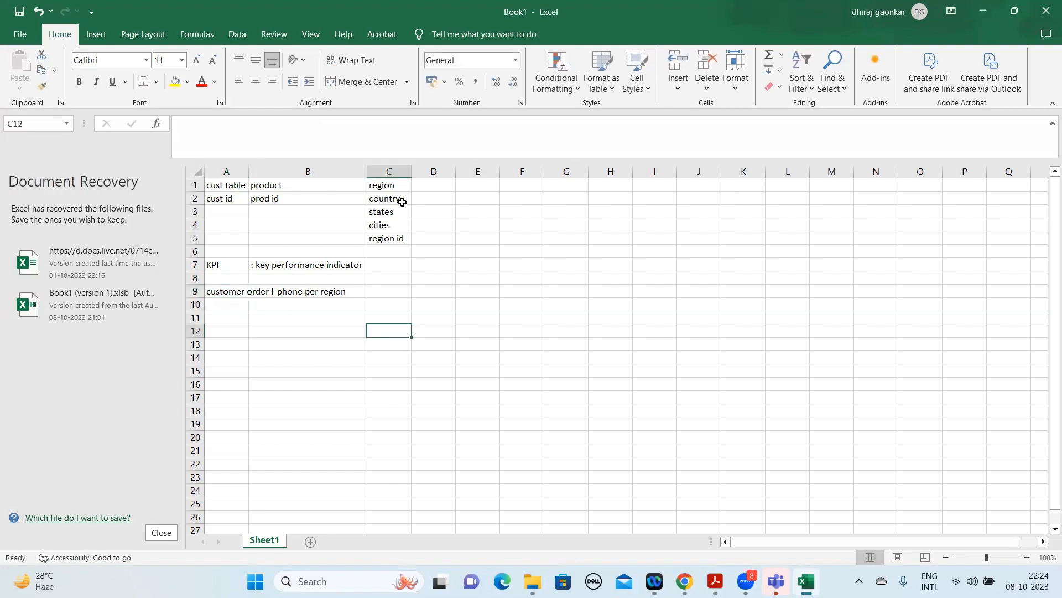
{"action": "left_click", "coordinate": [262, 292]}
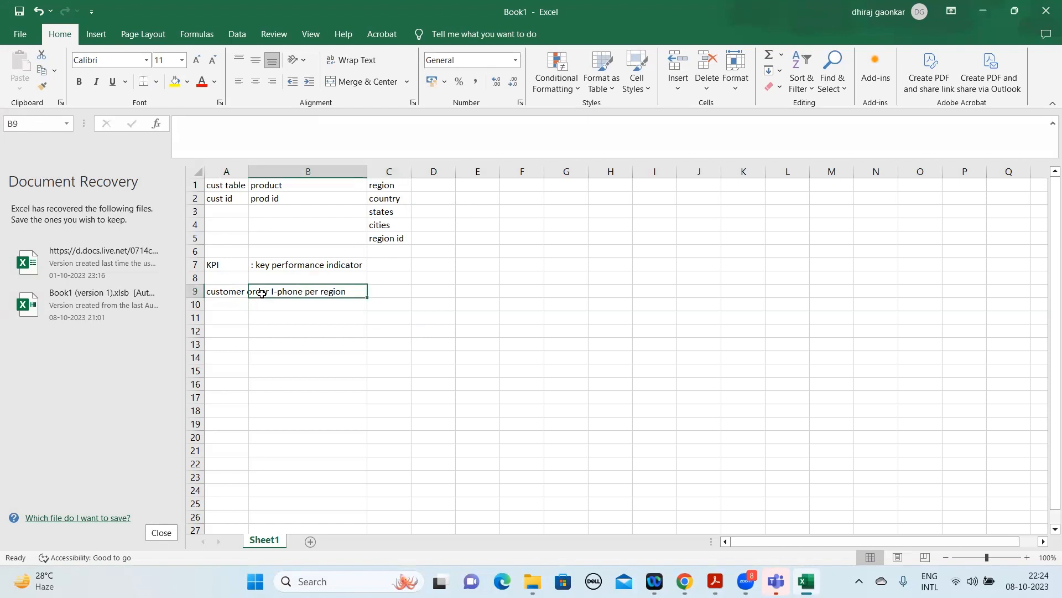
Examine the example KPI in row 9 against the fields in the customer, product and region lists.
{"action": "left_click", "coordinate": [436, 237]}
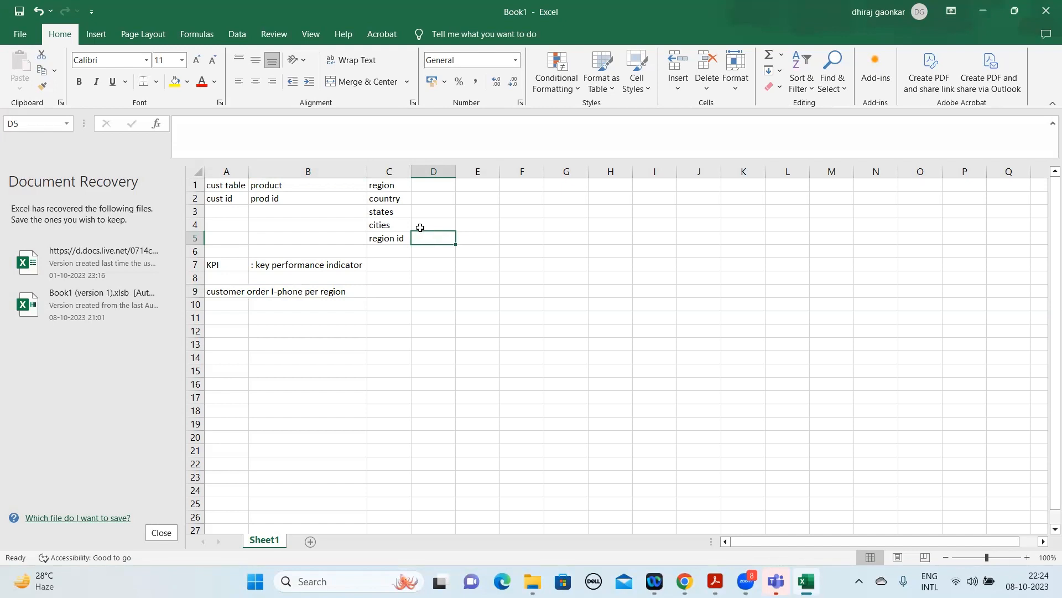
{"action": "left_click", "coordinate": [424, 228]}
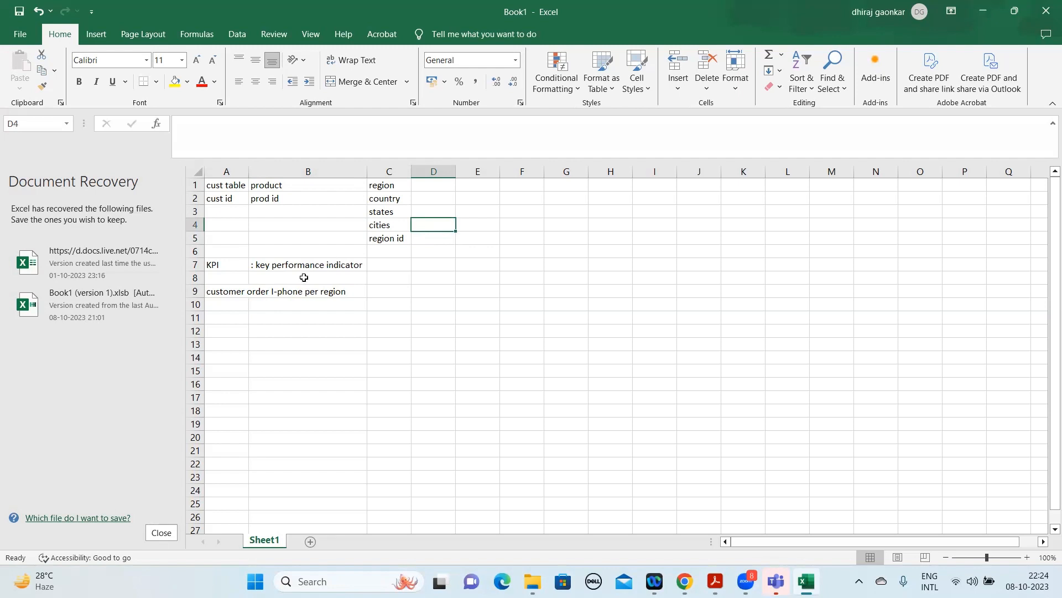
{"action": "left_click", "coordinate": [233, 295]}
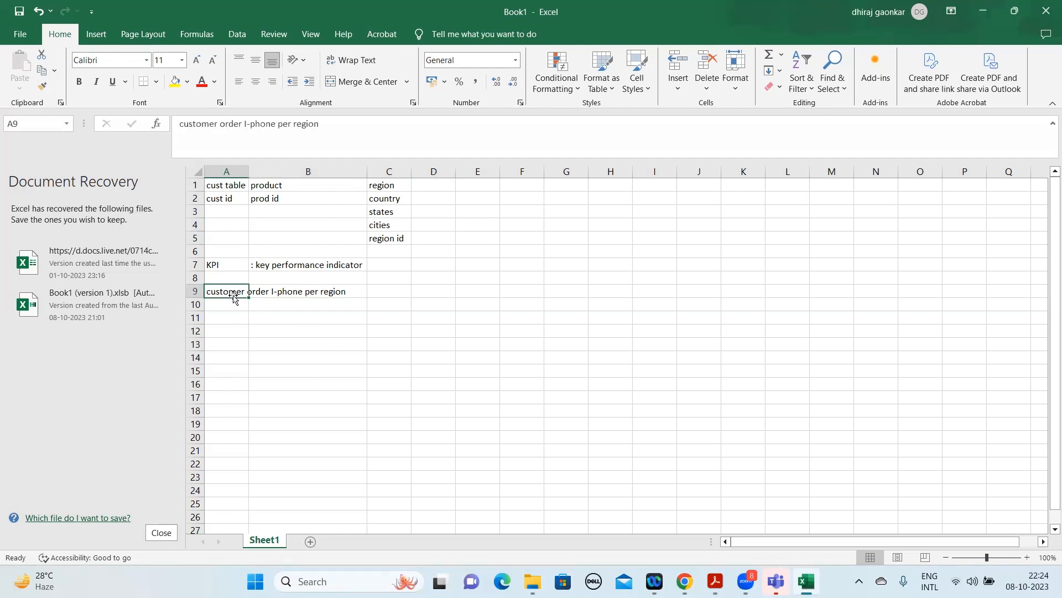
{"action": "left_click", "coordinate": [294, 293]}
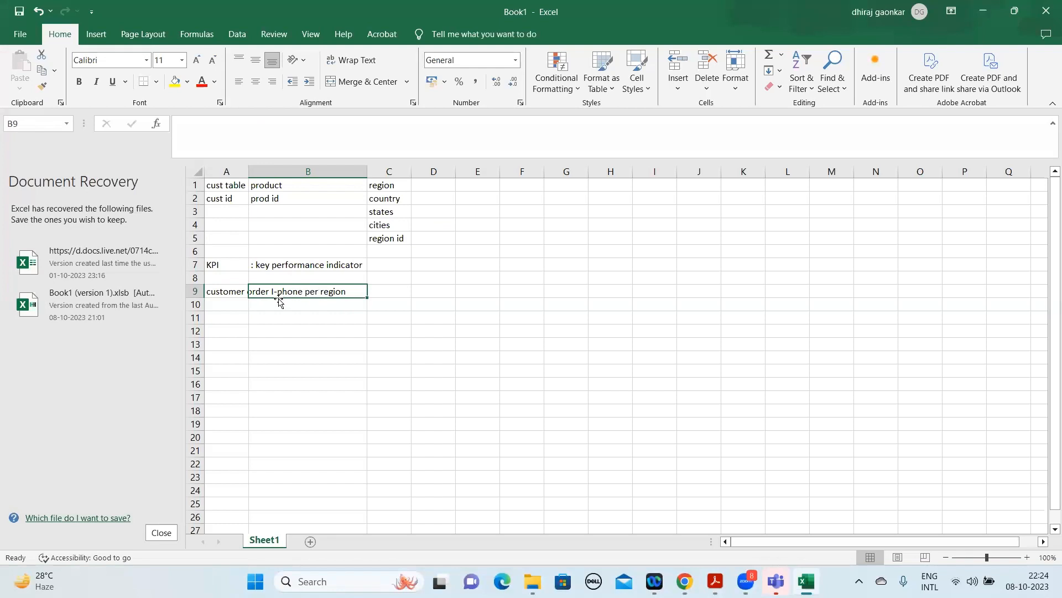
{"action": "left_click", "coordinate": [395, 201]}
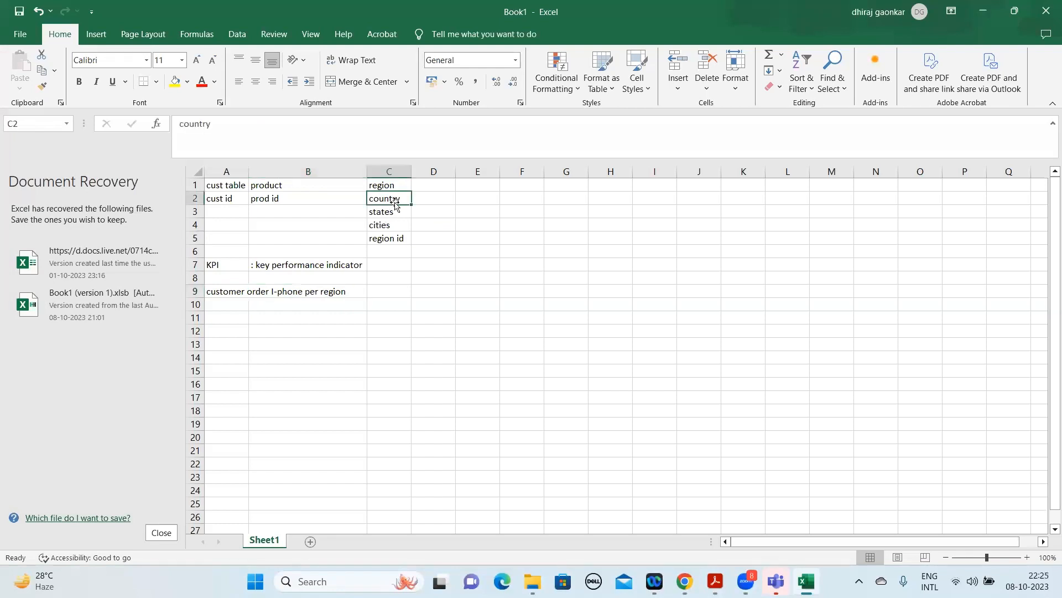
{"action": "left_click", "coordinate": [228, 302]}
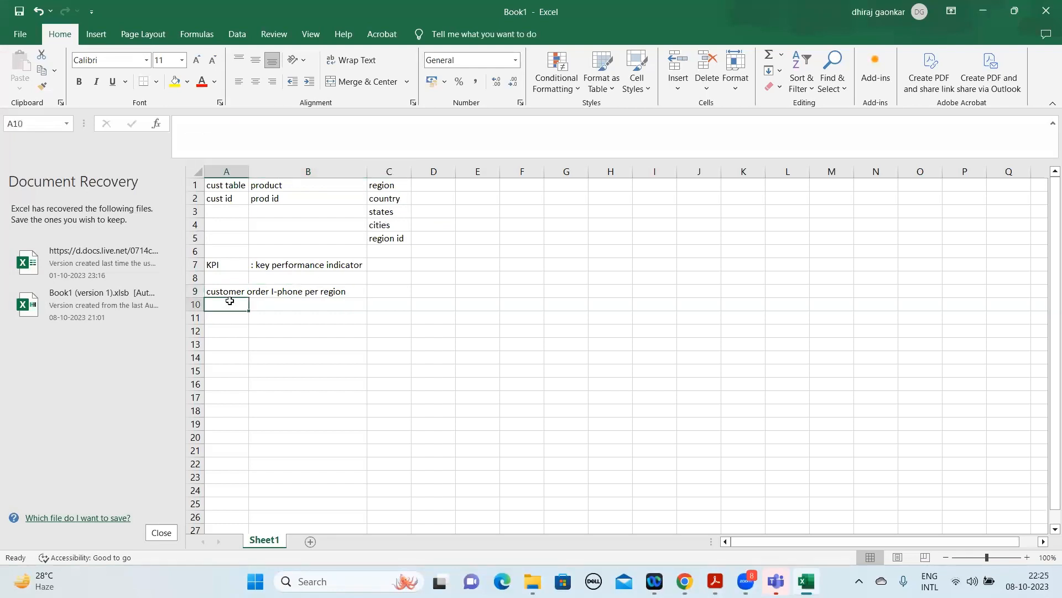
{"action": "left_click", "coordinate": [285, 292]}
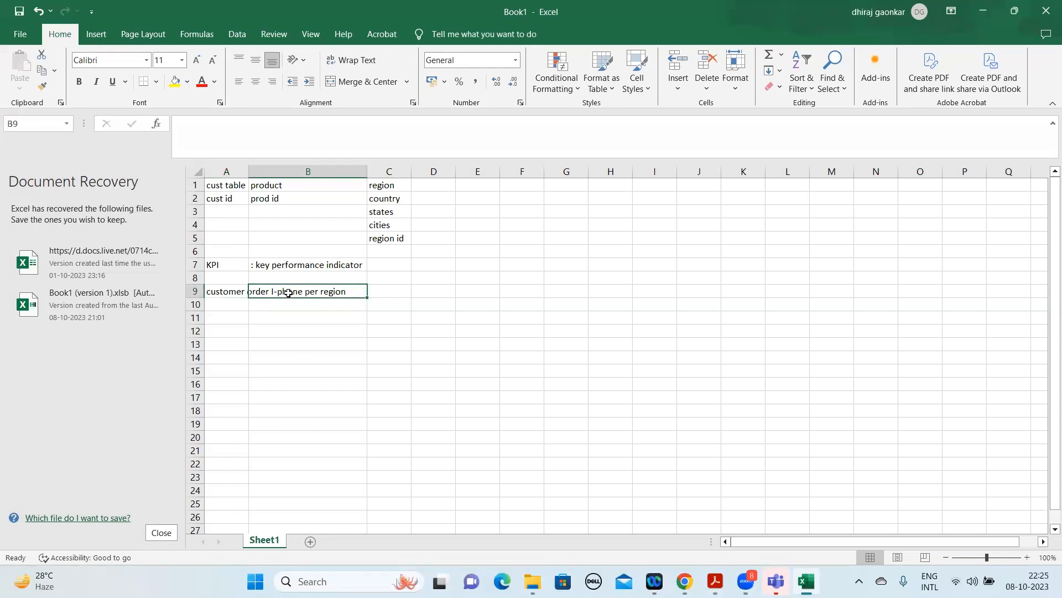
{"action": "left_click", "coordinate": [192, 291]}
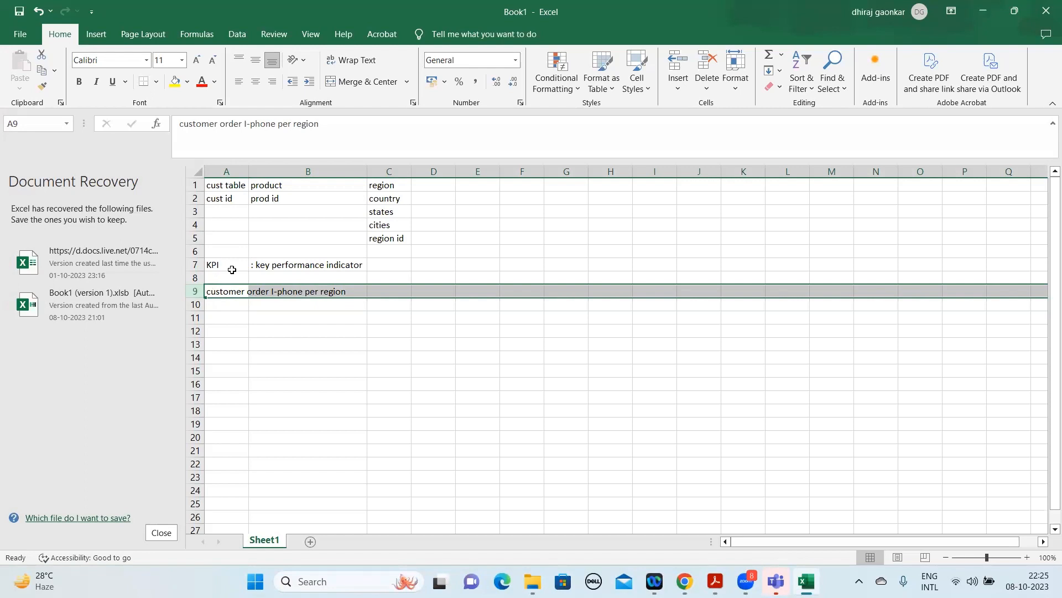
{"action": "left_click", "coordinate": [409, 212]}
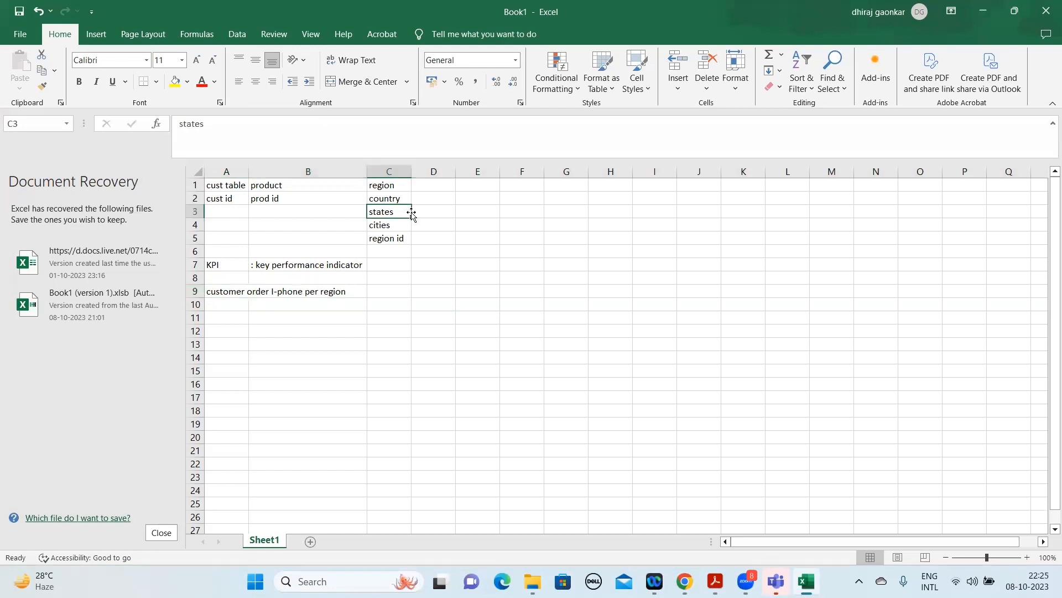
{"action": "left_click", "coordinate": [237, 310]}
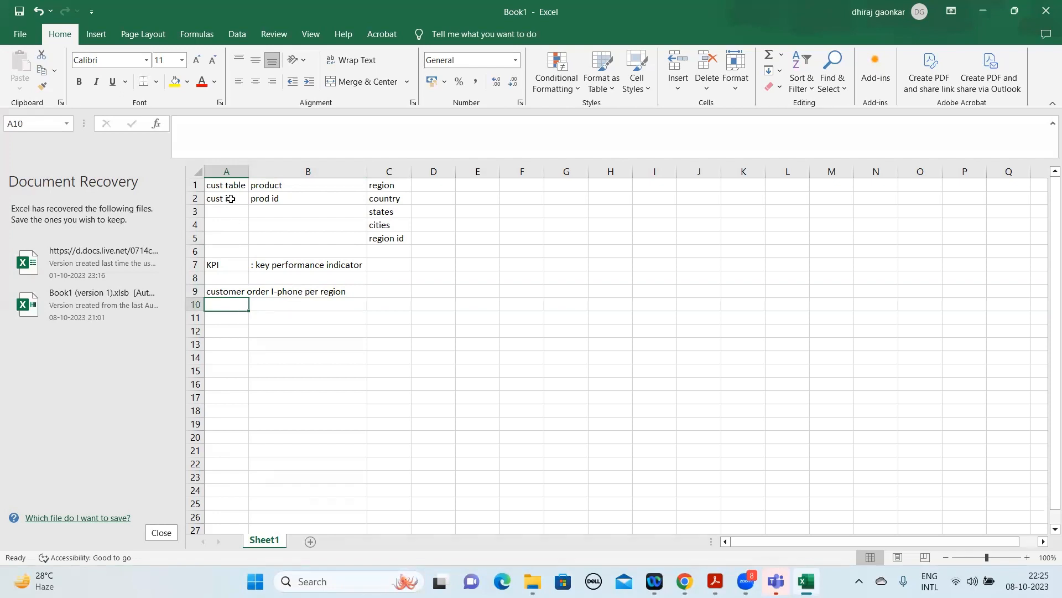
{"action": "left_click", "coordinate": [429, 187]}
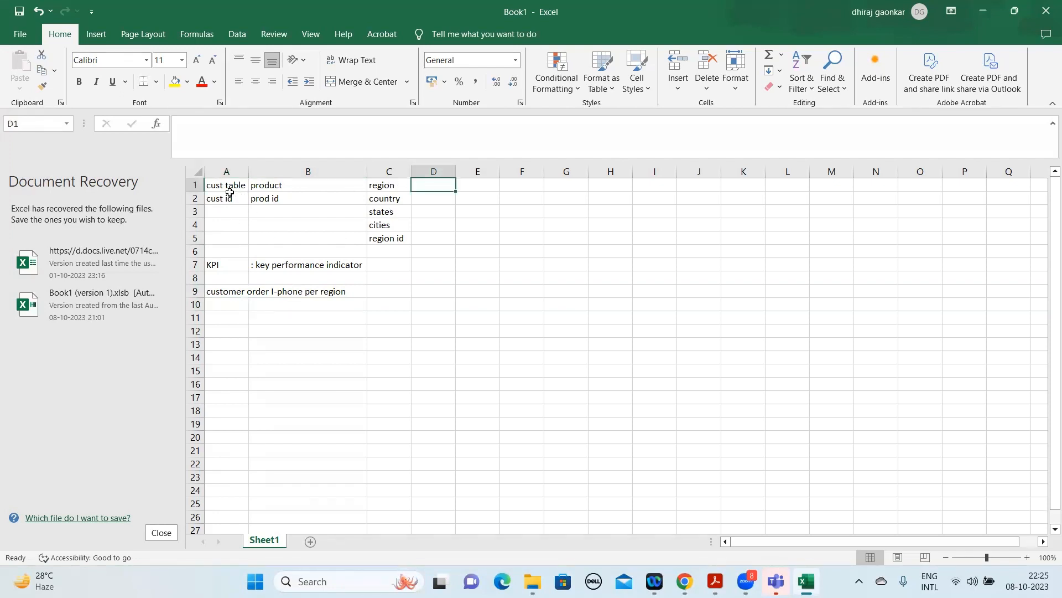
{"action": "left_click_drag", "start_coordinate": [224, 184], "coordinate": [393, 241]}
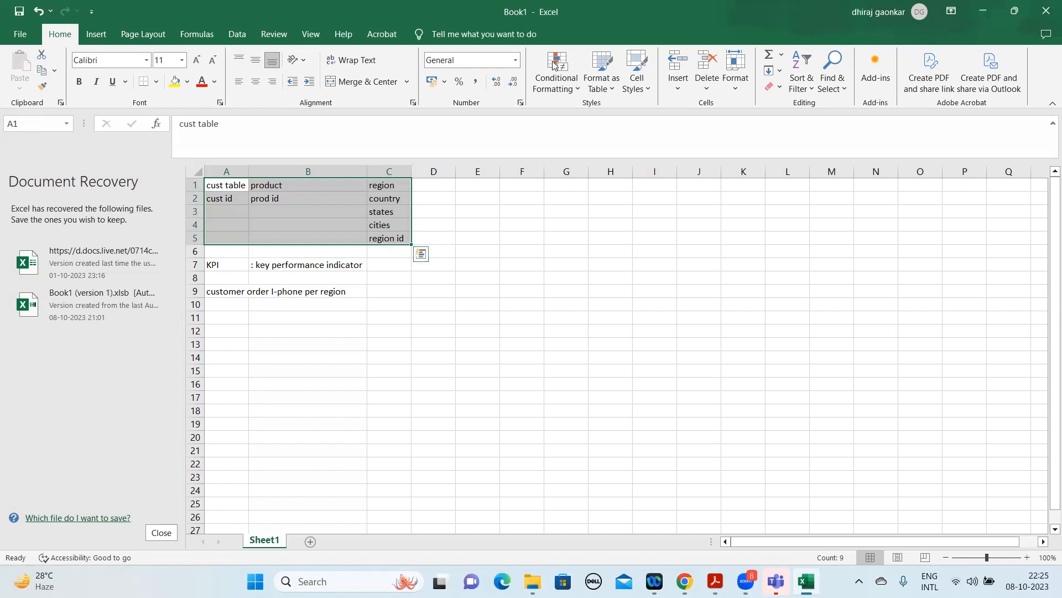
{"action": "left_click", "coordinate": [270, 234]}
{"action": "left_click", "coordinate": [223, 306]}
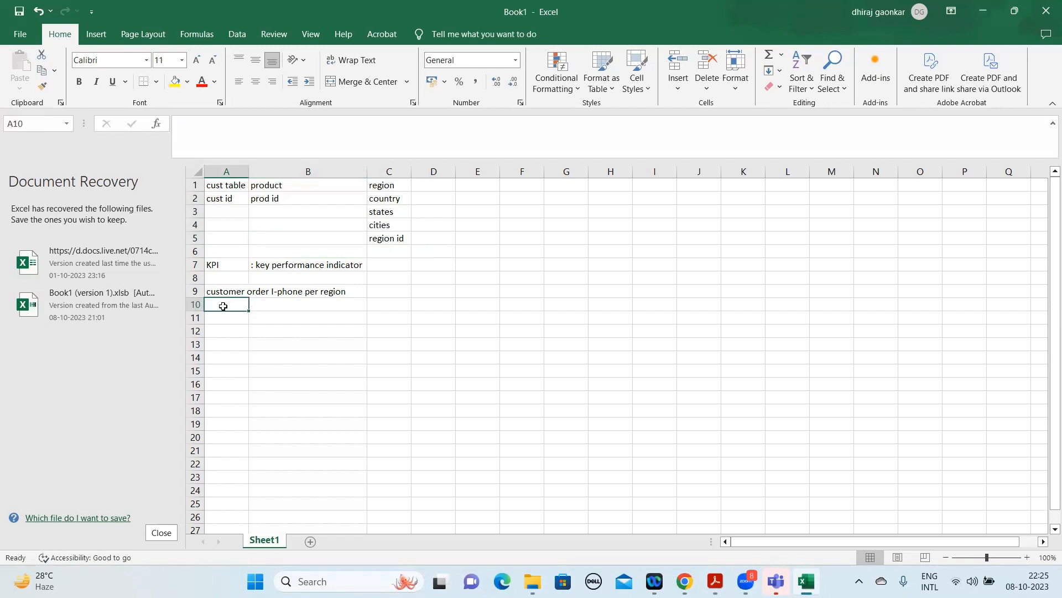
{"action": "type", "text": "cu"}
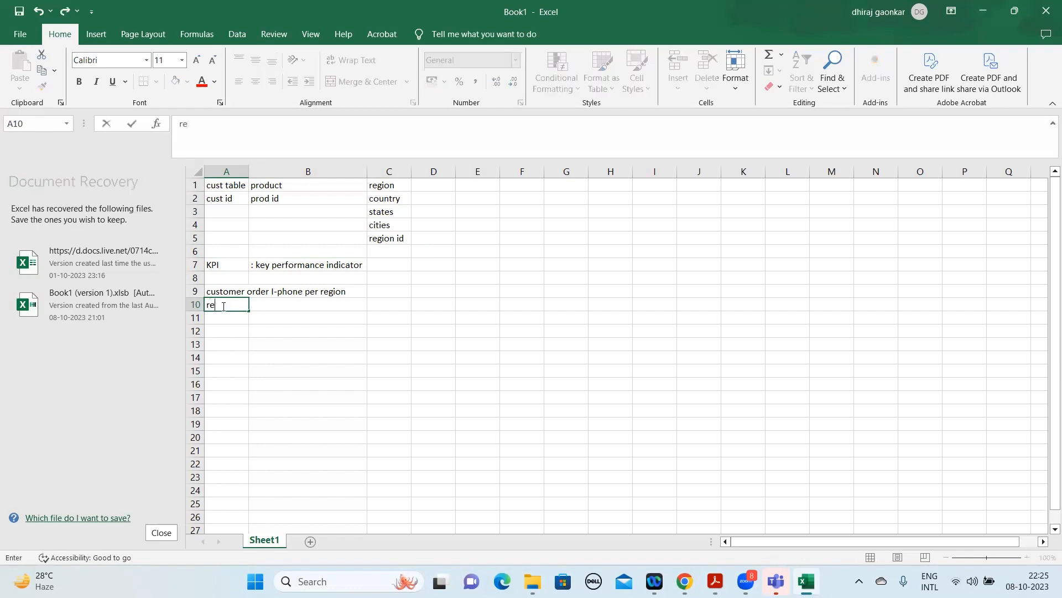
{"action": "key", "text": "BackSpace"}
{"action": "key", "text": "BackSpace"}
Enter a second KPI, "Total sales per product", in cell A10 and autofit column A to its text.
{"action": "left_click", "coordinate": [184, 289]}
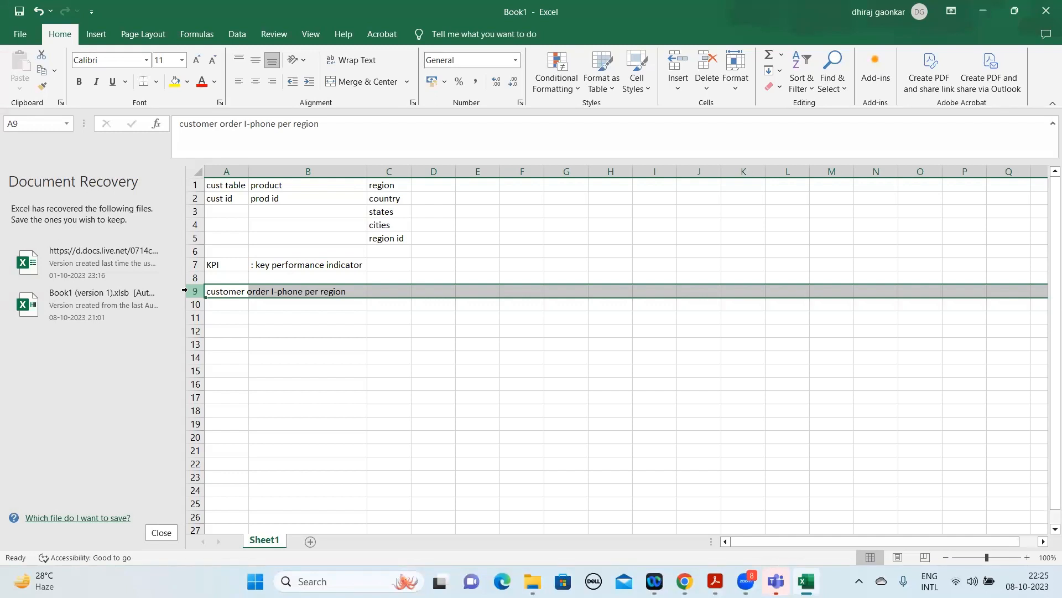
{"action": "key", "text": "Down"}
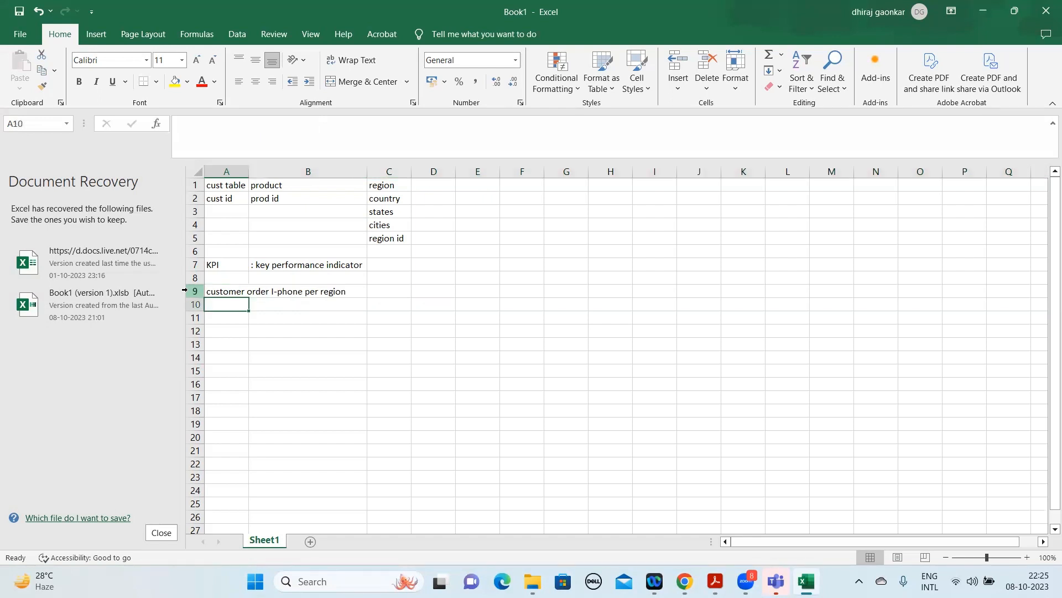
{"action": "type", "text": "Tota"}
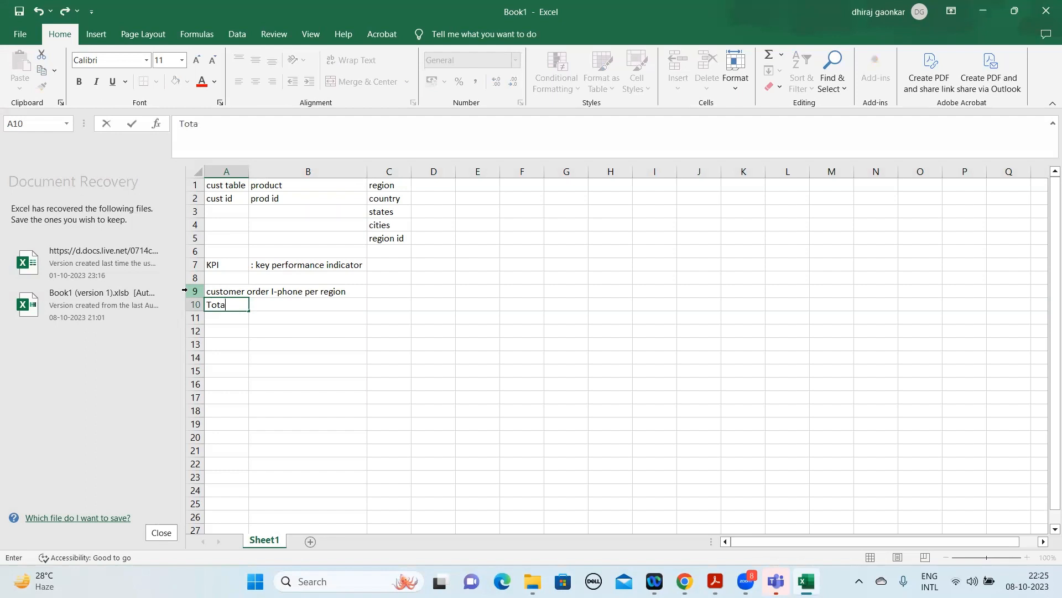
{"action": "type", "text": "l sales/"}
{"action": "key", "text": "BackSpace"}
{"action": "type", "text": "per pr"}
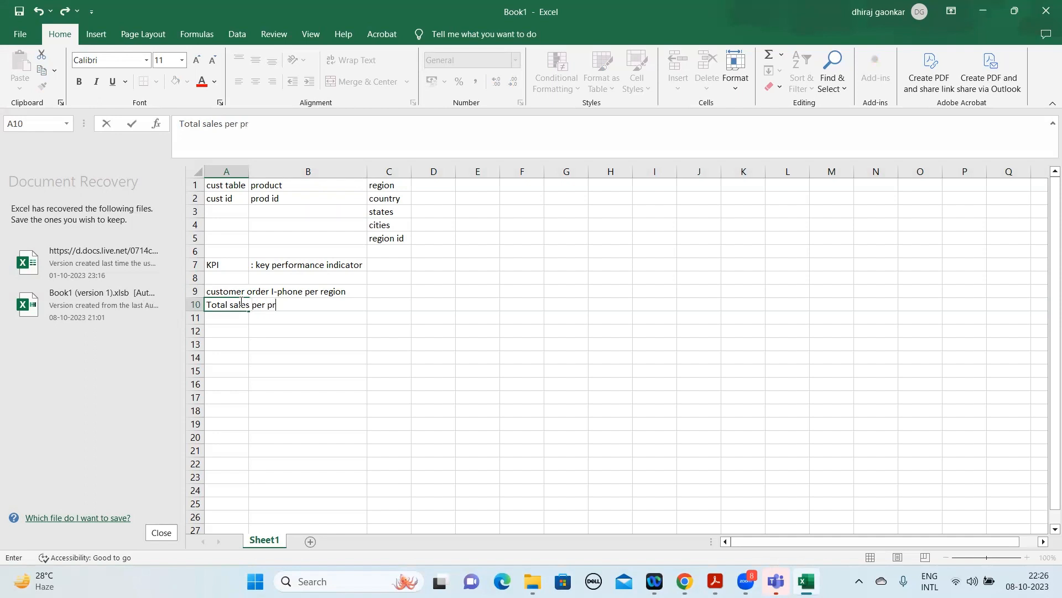
{"action": "type", "text": "oduct"}
{"action": "key", "text": "Return"}
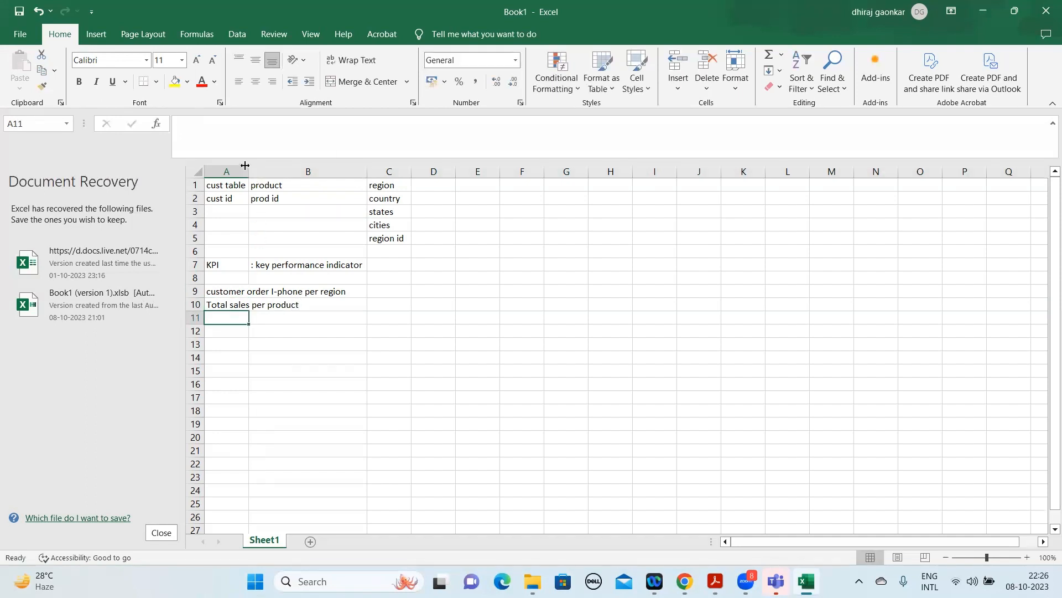
{"action": "double_click", "coordinate": [248, 171]}
{"action": "left_click", "coordinate": [191, 289]}
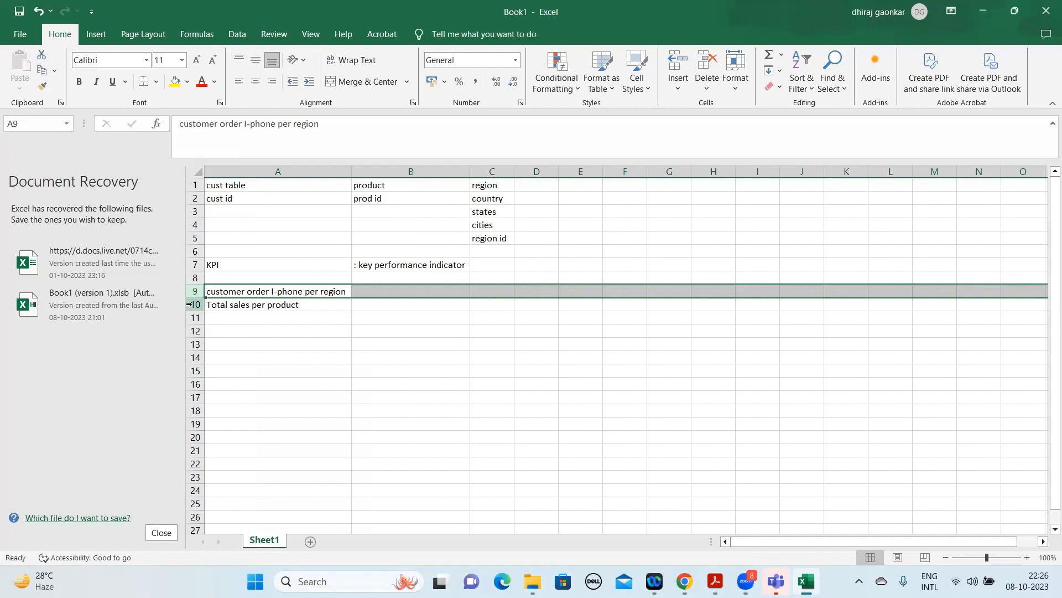
{"action": "left_click", "coordinate": [189, 304]}
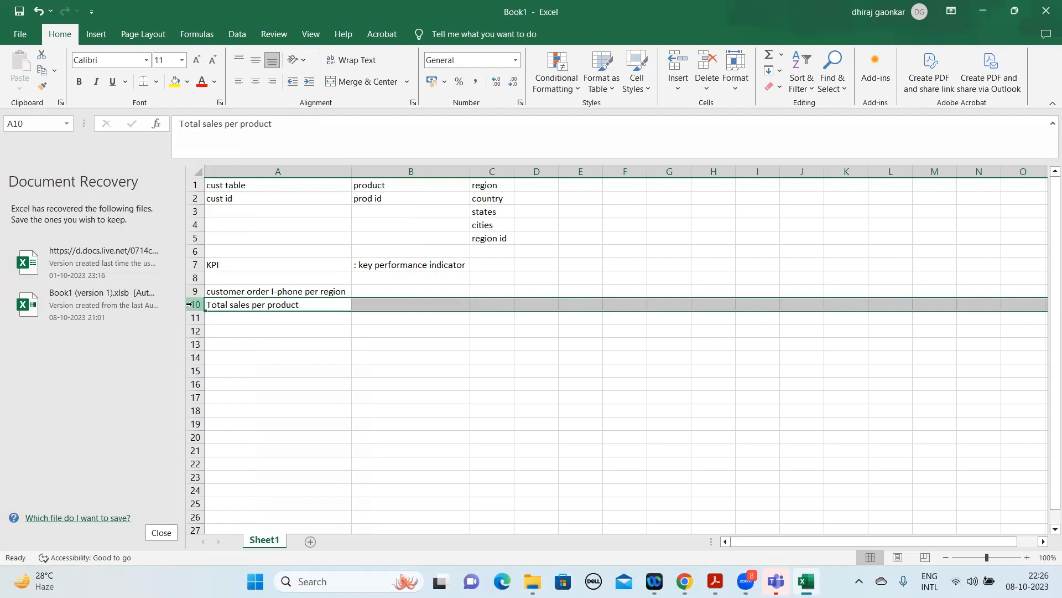
List the products "samg", "I phone", "google" and "moto" in cells B10 to B13 beside the total sales KPI.
{"action": "left_click", "coordinate": [321, 292]}
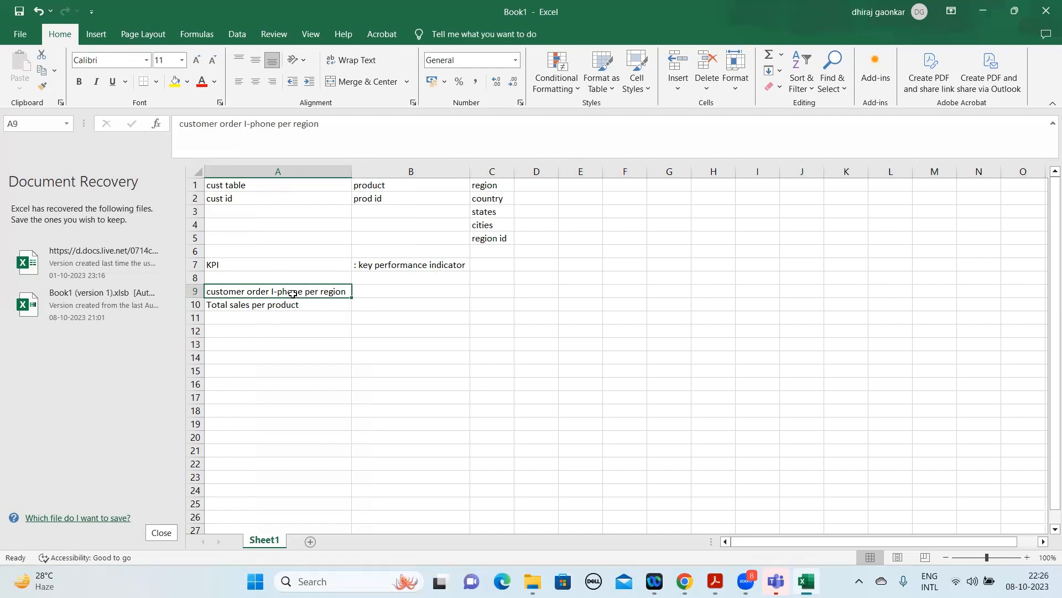
{"action": "key", "text": "Down"}
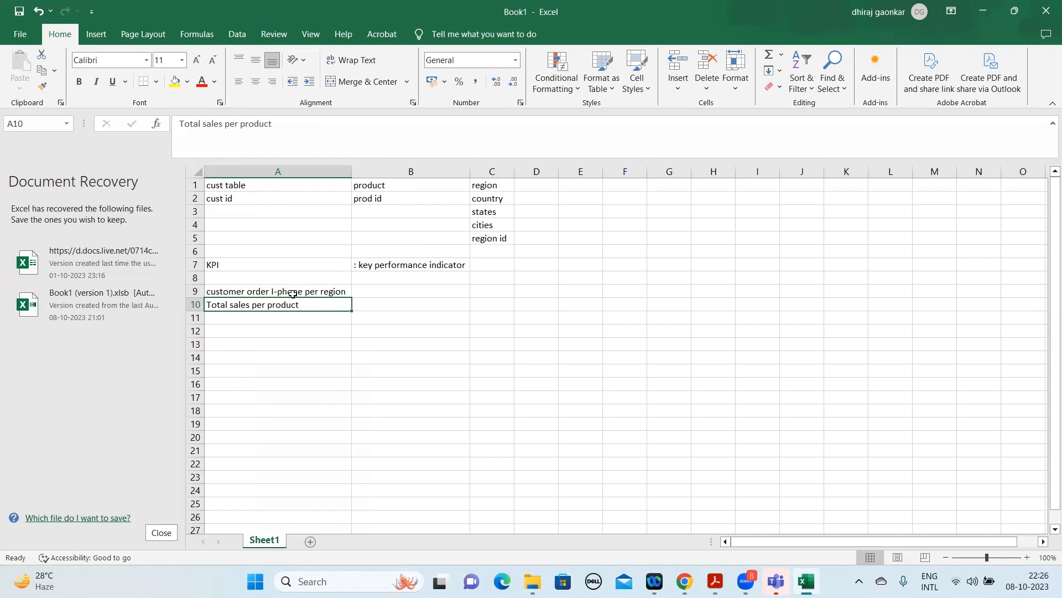
{"action": "key", "text": "Right"}
{"action": "type", "text": "sa"}
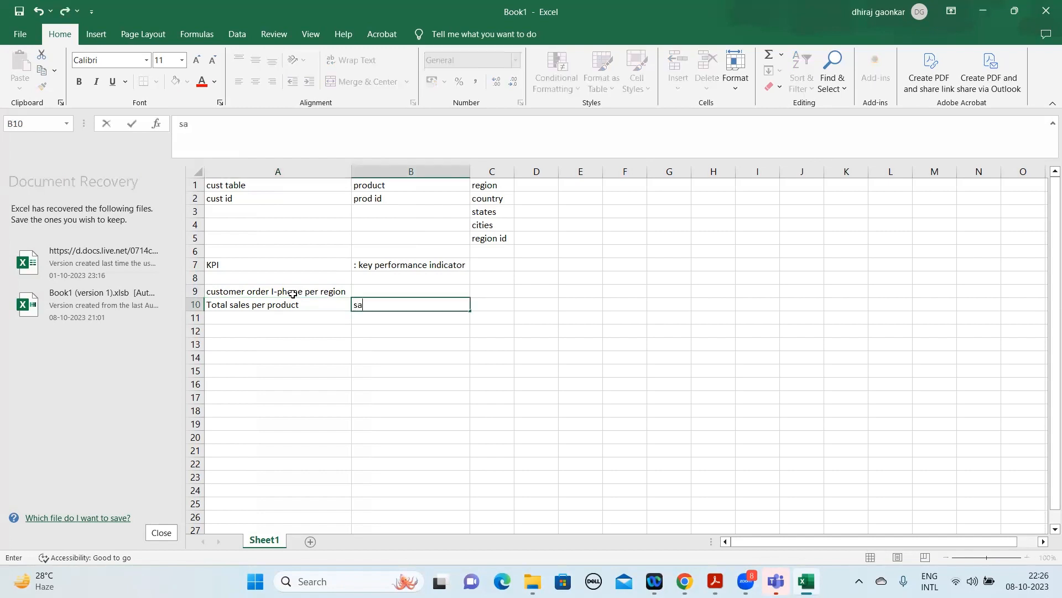
{"action": "type", "text": "mg"}
{"action": "key", "text": "Return"}
{"action": "type", "text": "I phone"}
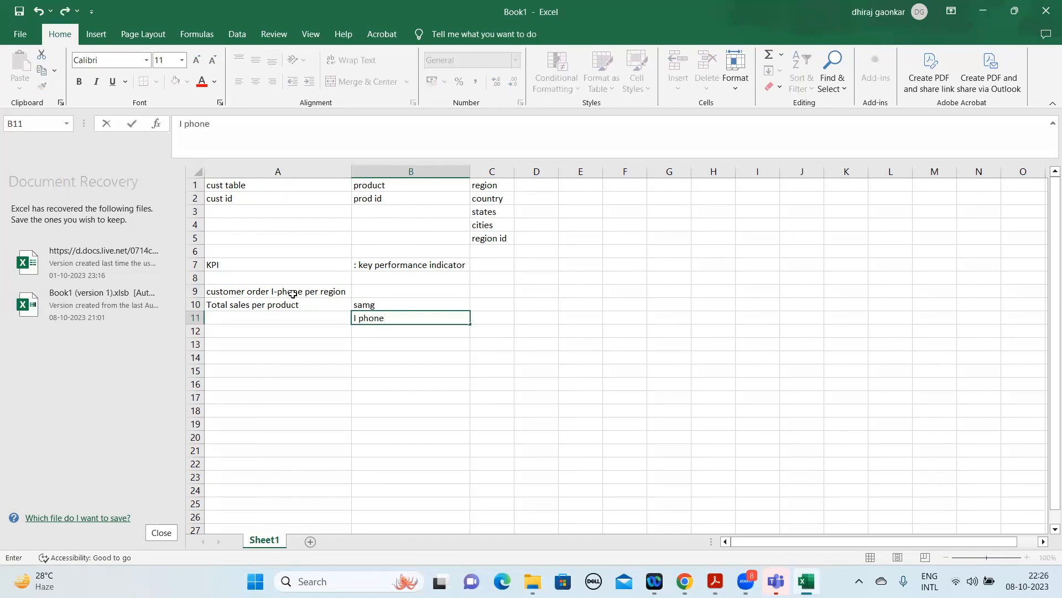
{"action": "key", "text": "Return"}
{"action": "type", "text": "google"}
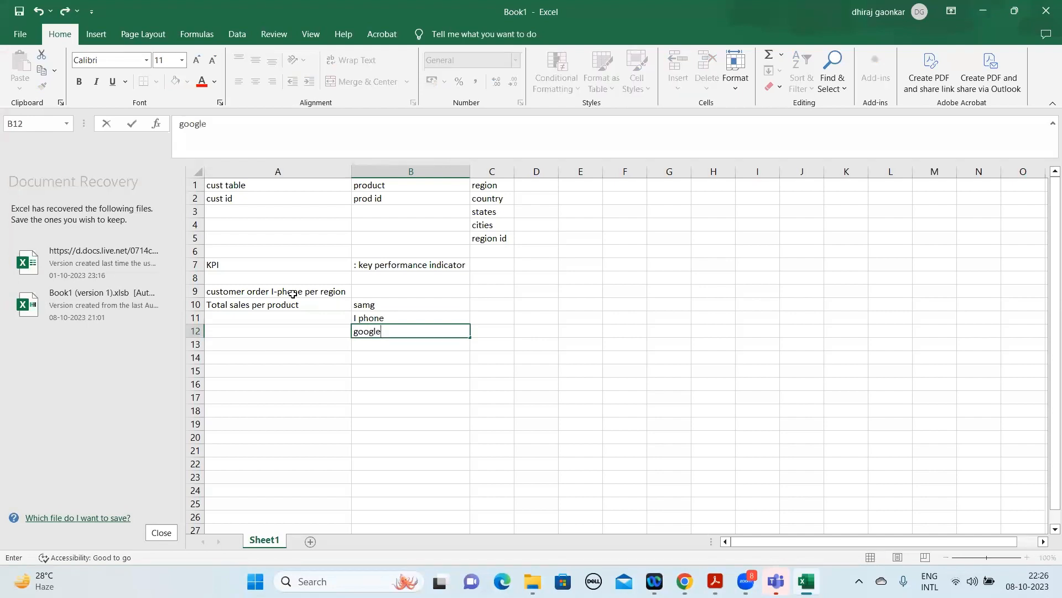
{"action": "key", "text": "Return"}
{"action": "type", "text": "moto"}
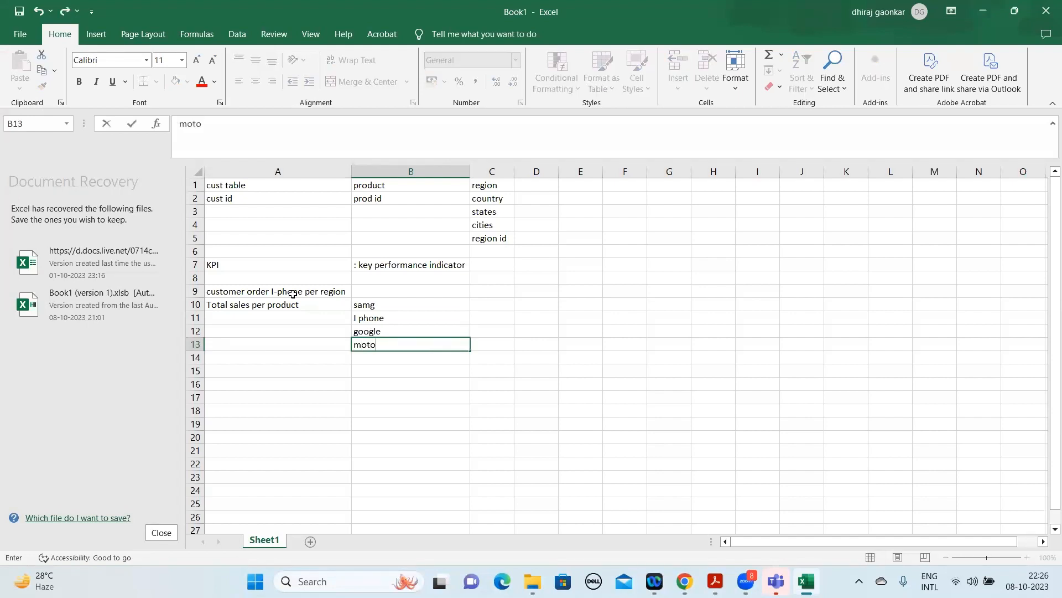
{"action": "key", "text": "Return"}
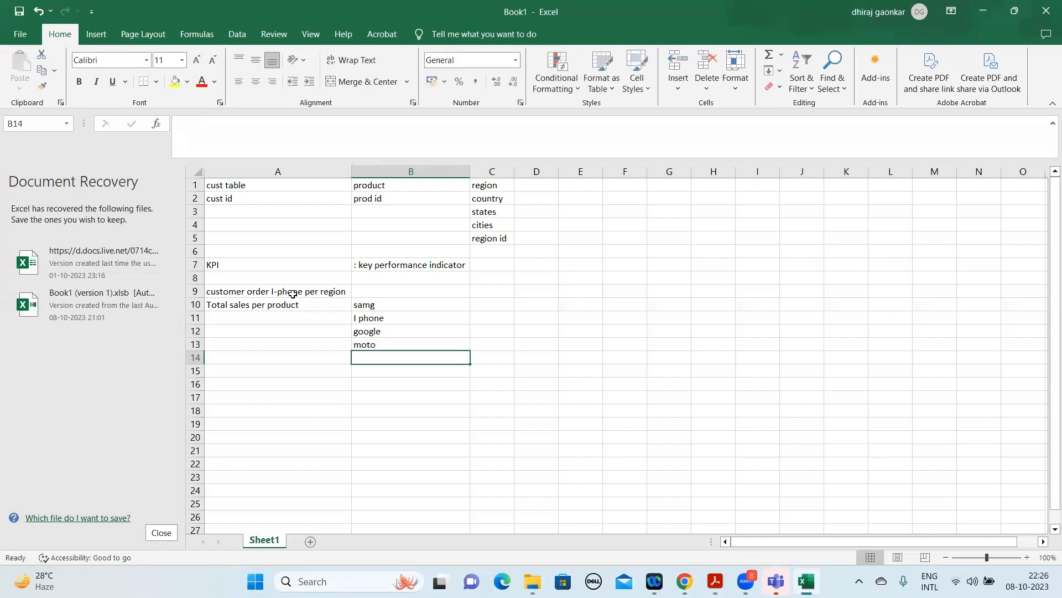
Enter the sales value 17 in cell C11 beside the "I phone" product.
{"action": "key", "text": "Up"}
{"action": "key", "text": "Up"}
{"action": "key", "text": "Up"}
{"action": "key", "text": "Up"}
{"action": "key", "text": "Right"}
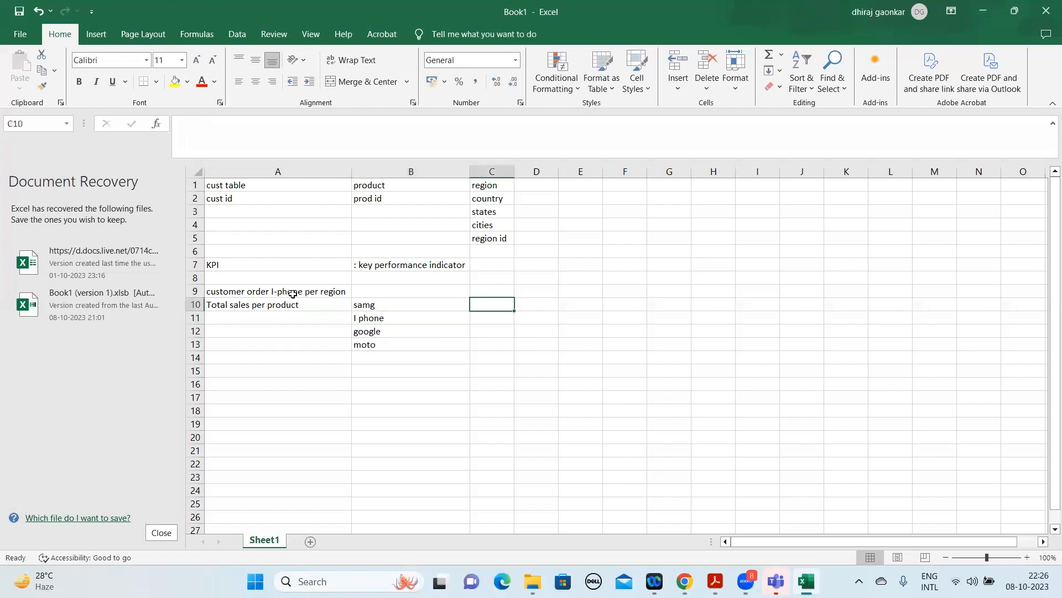
{"action": "key", "text": "Down"}
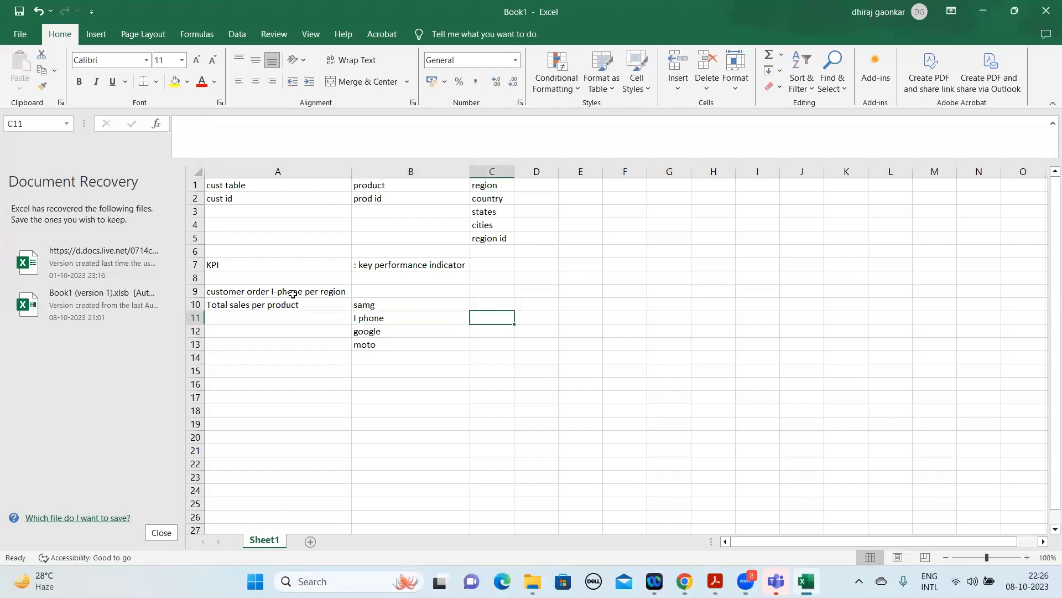
{"action": "type", "text": "1"}
{"action": "key", "text": "BackSpace"}
{"action": "type", "text": "1"}
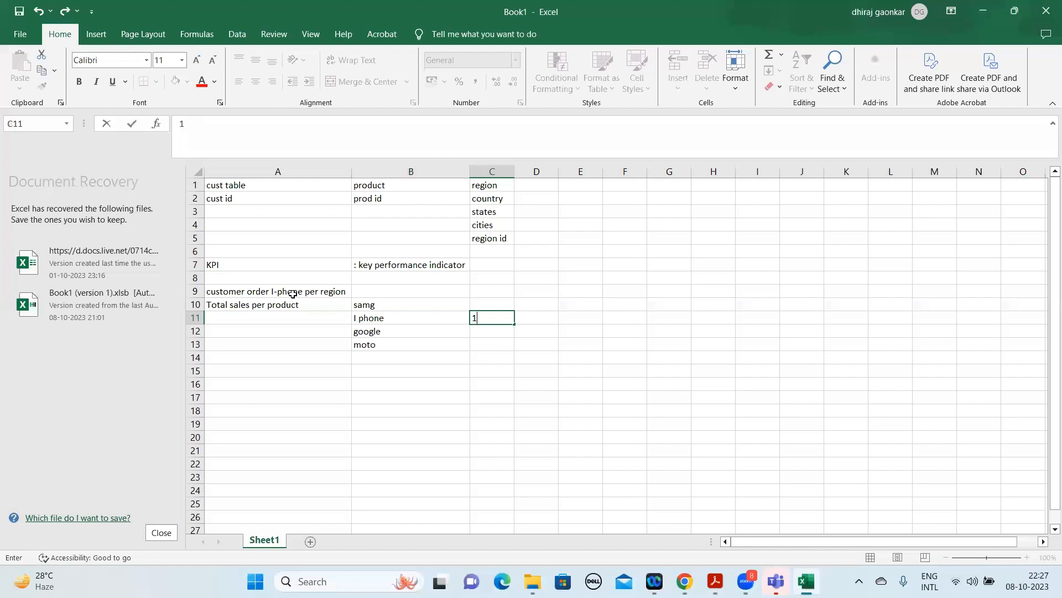
{"action": "type", "text": "7"}
{"action": "key", "text": "ctrl+Return"}
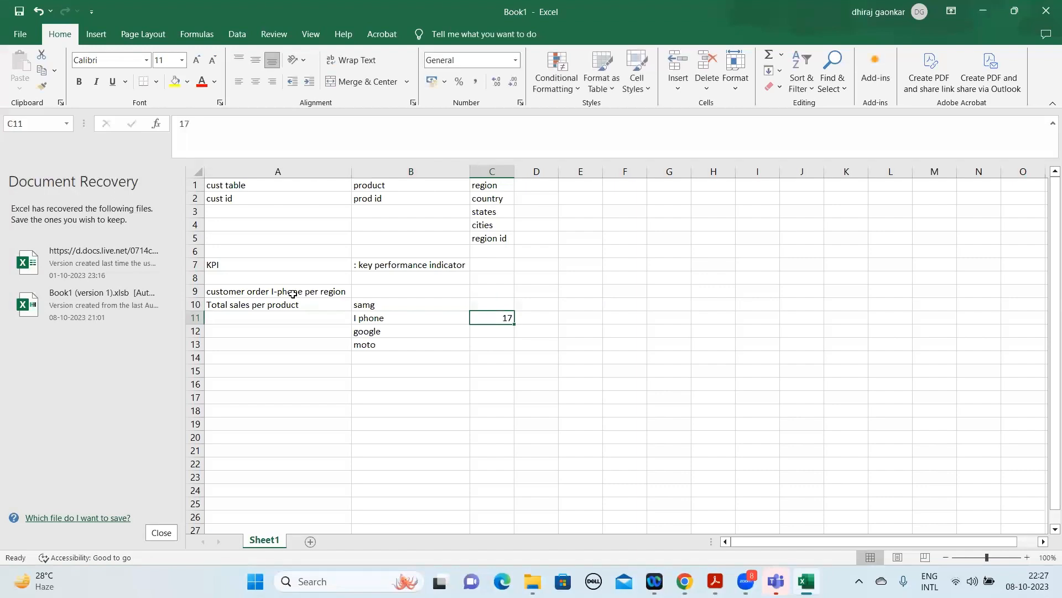
Add the discount note "dis:10" in cell D11 of the "I phone" row.
{"action": "key", "text": "Right"}
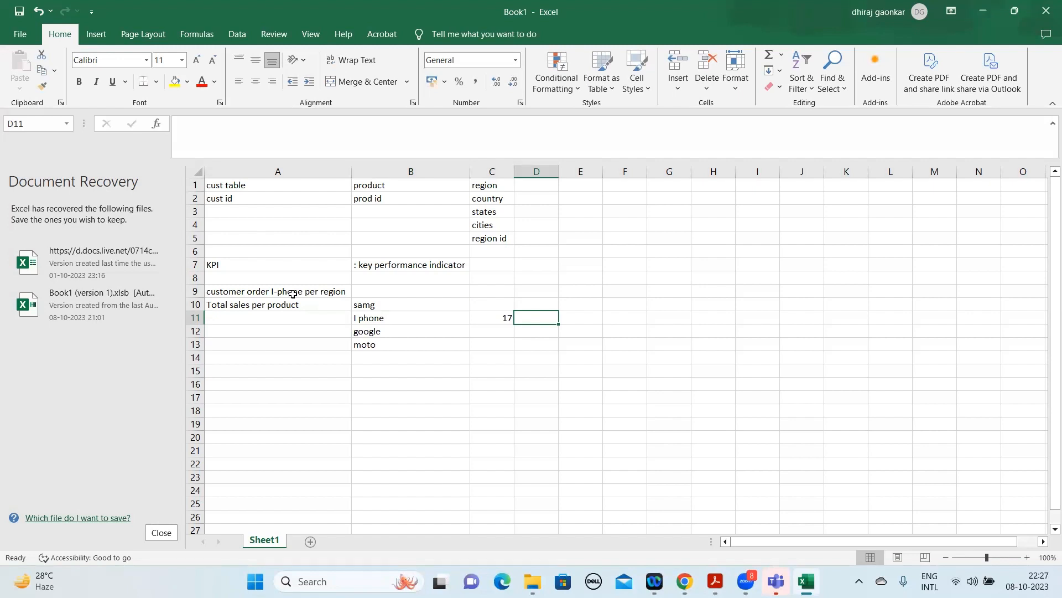
{"action": "type", "text": "dis"}
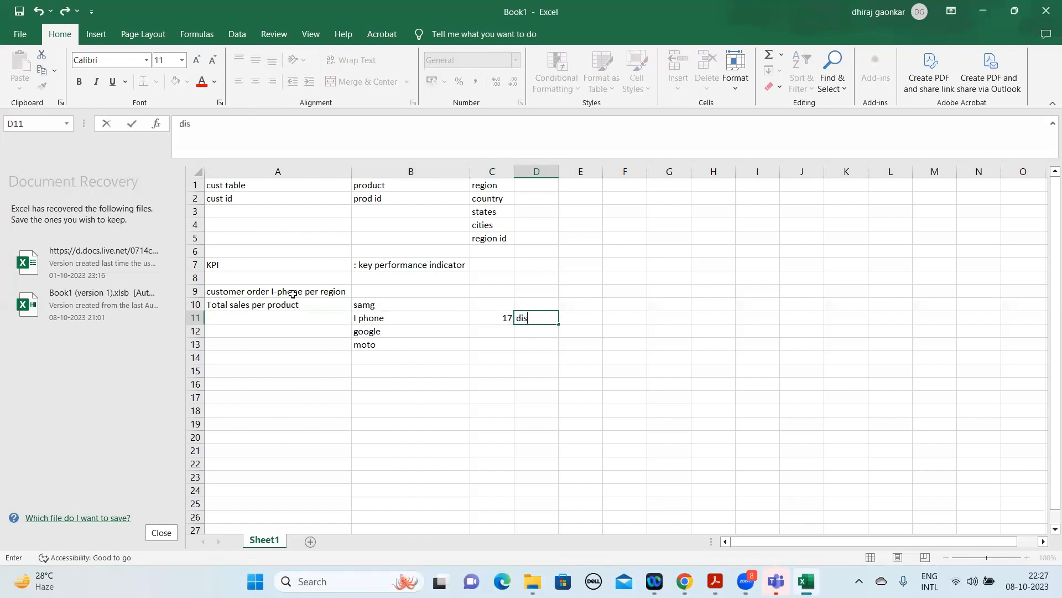
{"action": "type", "text": ":10"}
{"action": "key", "text": "Return"}
{"action": "left_click", "coordinate": [546, 316]}
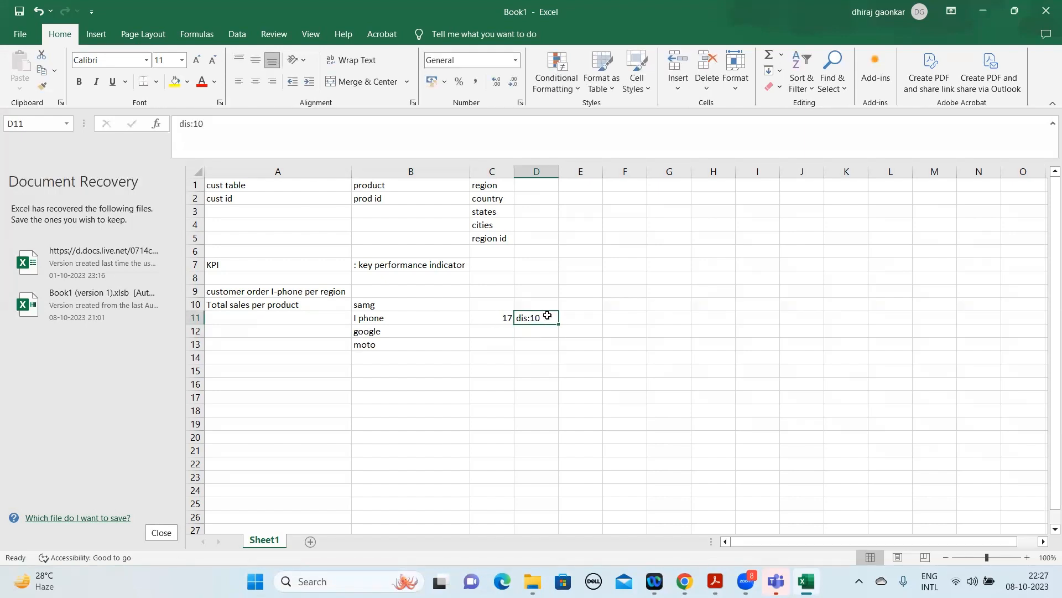
Enter the sales value 13 in cell C10 and the discount note "dis:10" in D10 for the "samg" product.
{"action": "left_click", "coordinate": [530, 300]}
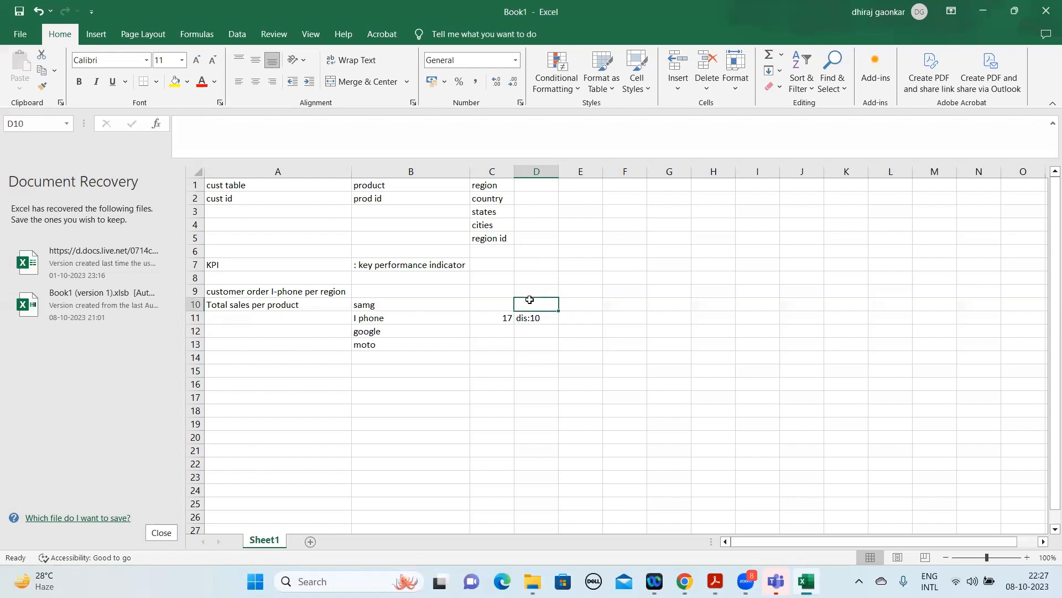
{"action": "left_click", "coordinate": [505, 306]}
{"action": "type", "text": "13"}
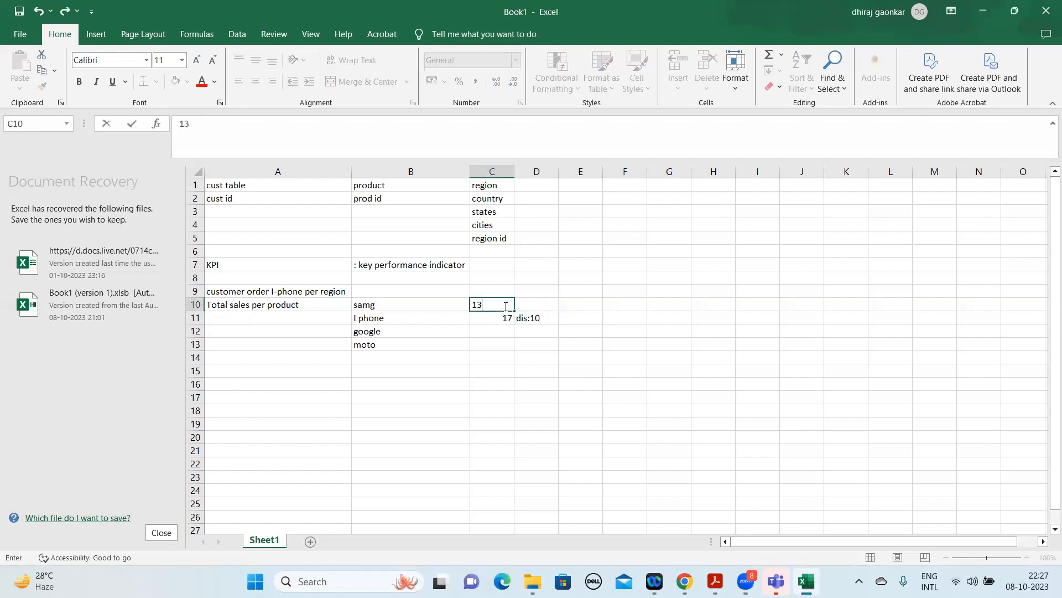
{"action": "key", "text": "Tab"}
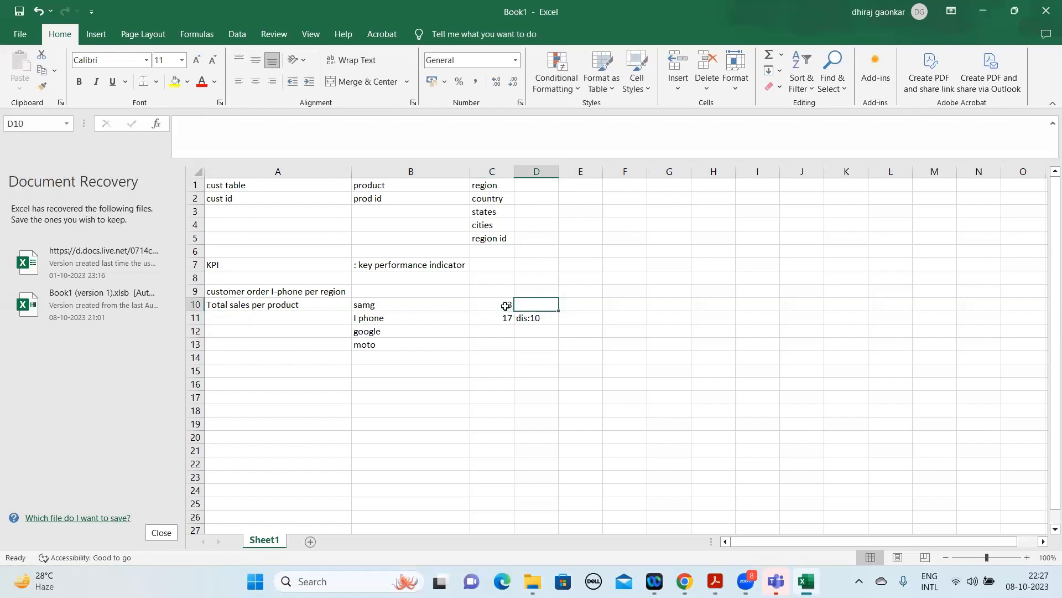
{"action": "type", "text": "dis "}
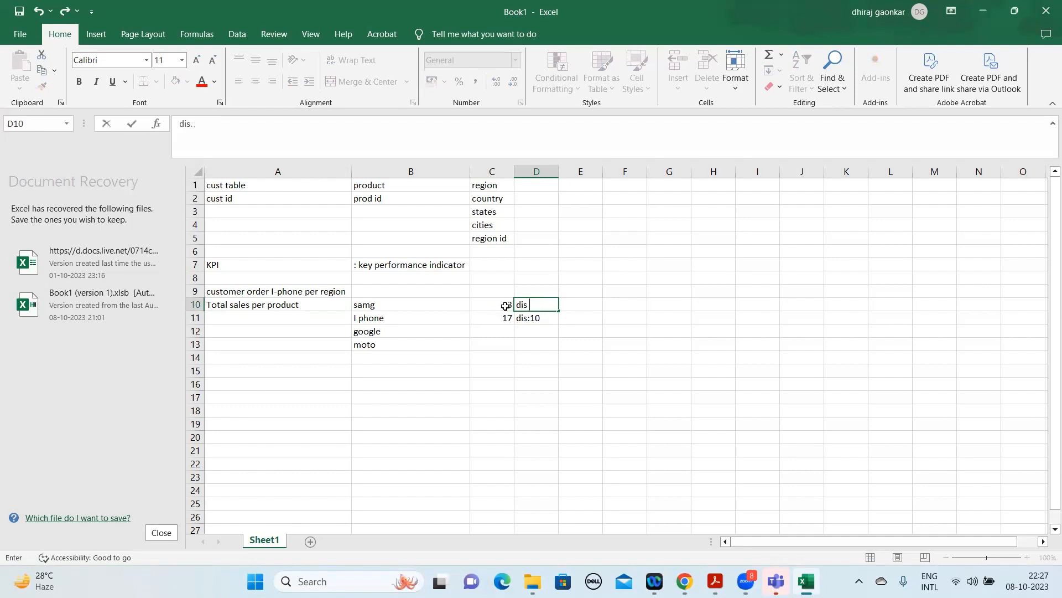
{"action": "type", "text": ":10"}
{"action": "key", "text": "Return"}
{"action": "key", "text": "Up"}
{"action": "key", "text": "Right"}
{"action": "key", "text": "Down"}
{"action": "key", "text": "Left"}
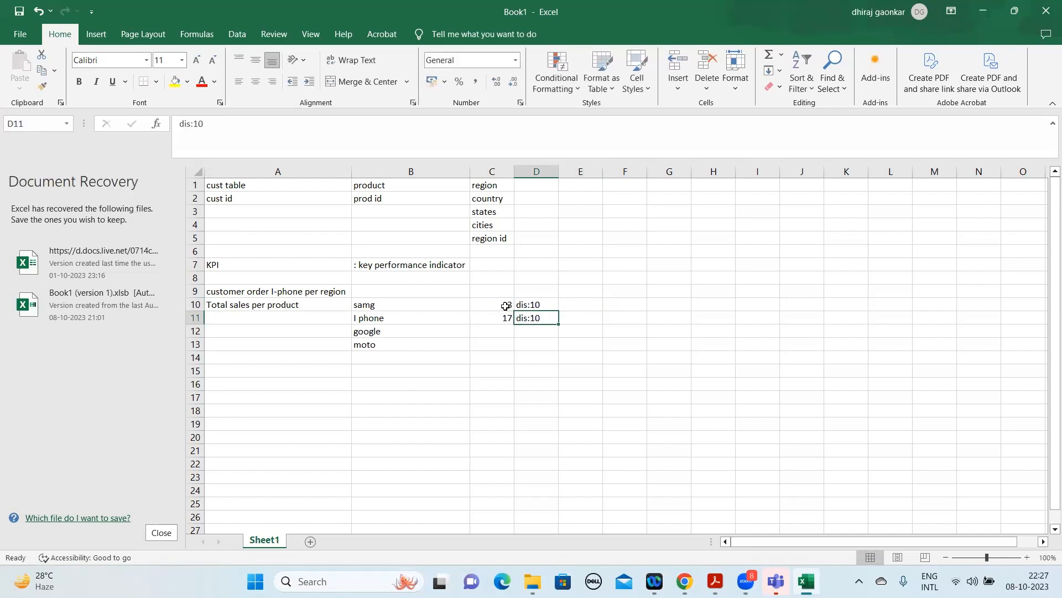
{"action": "key", "text": "Up"}
Enter the sales value 5 in cell C12 and the discount note "dis: 15" in D12 for the "google" product.
{"action": "left_click", "coordinate": [510, 334]}
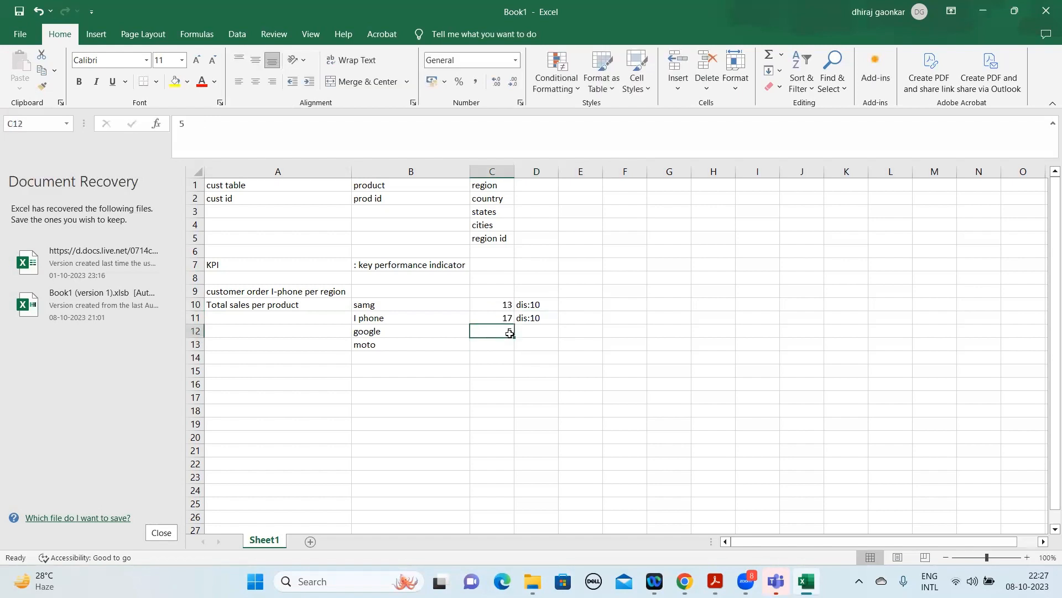
{"action": "key", "text": "Right"}
{"action": "type", "text": "dis:"}
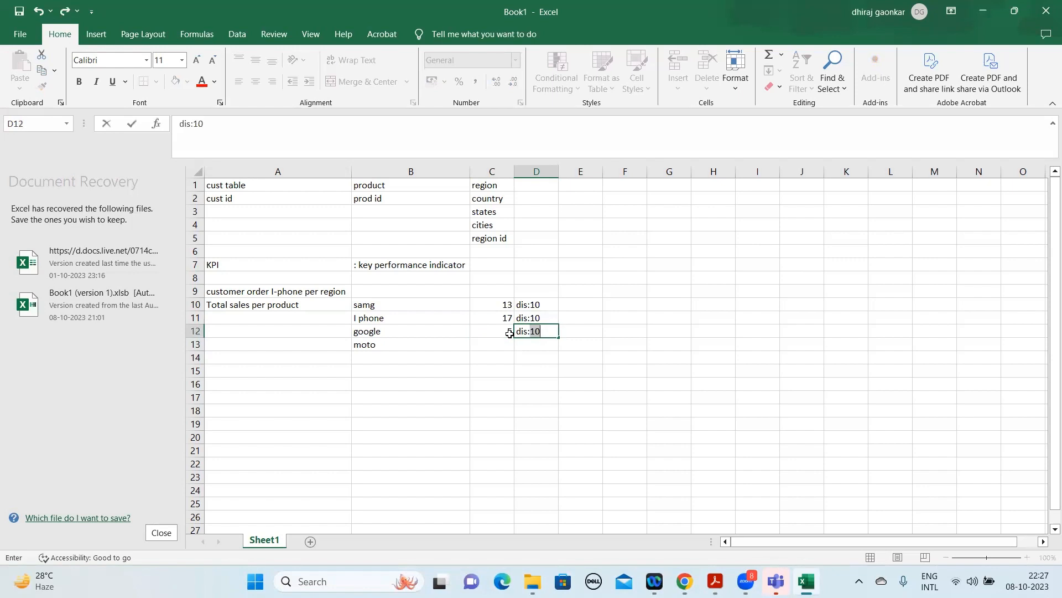
{"action": "type", "text": " 15"}
{"action": "key", "text": "Return"}
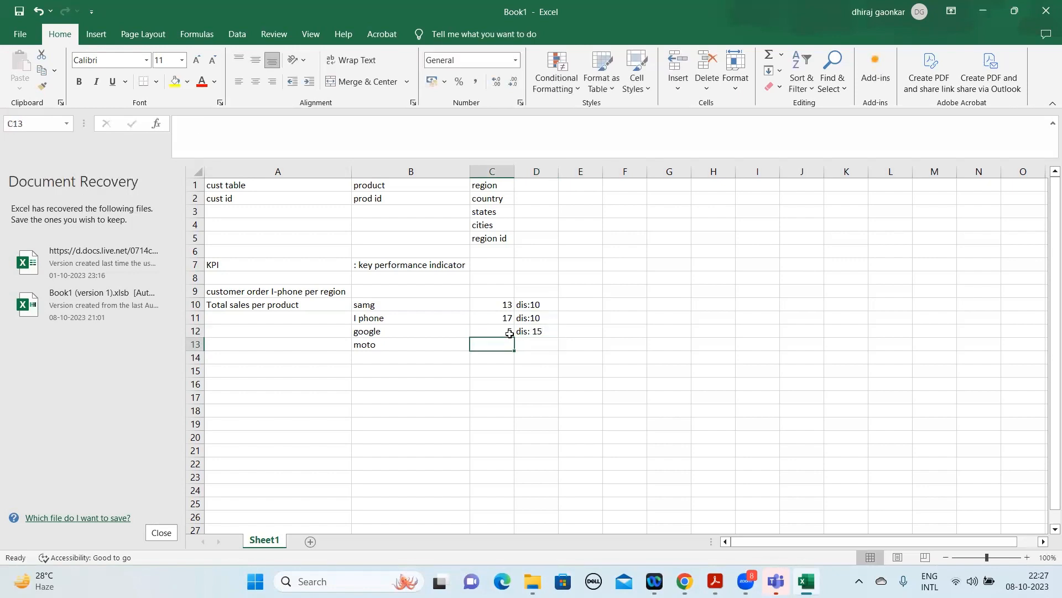
Enter the sales value 0 in cell C13 and the discount note "dis:20~-25" in D13 for the "moto" product.
{"action": "type", "text": "0"}
{"action": "key", "text": "Tab"}
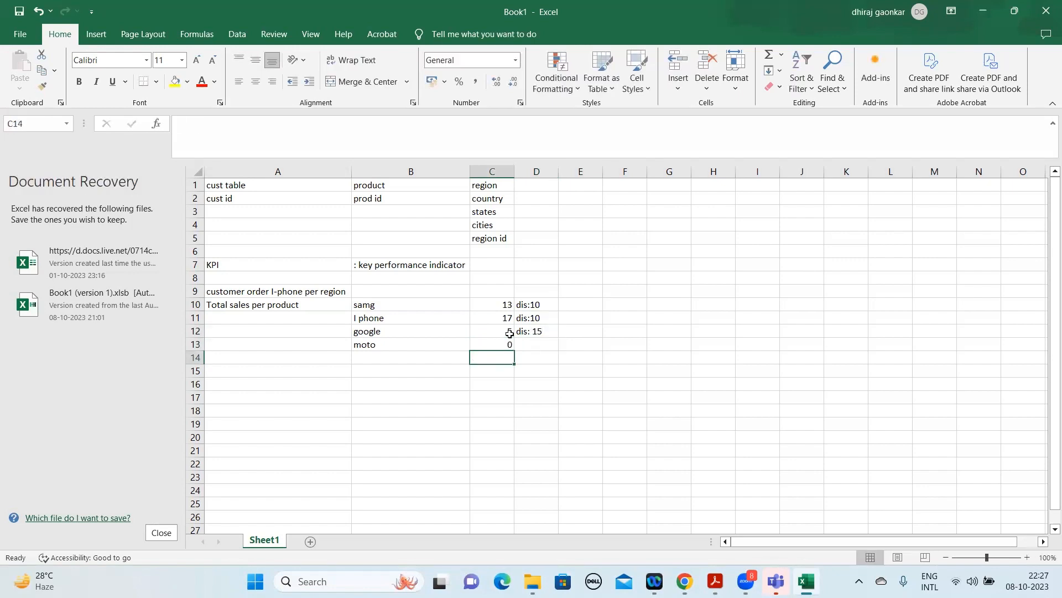
{"action": "type", "text": "dis"}
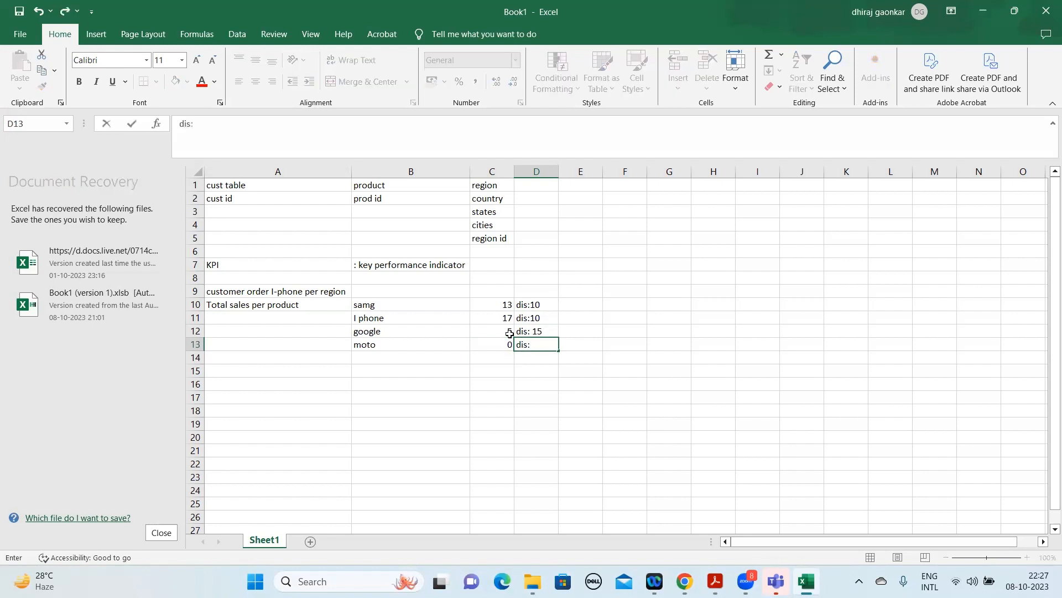
{"action": "type", "text": ":20~-25"}
{"action": "key", "text": "Return"}
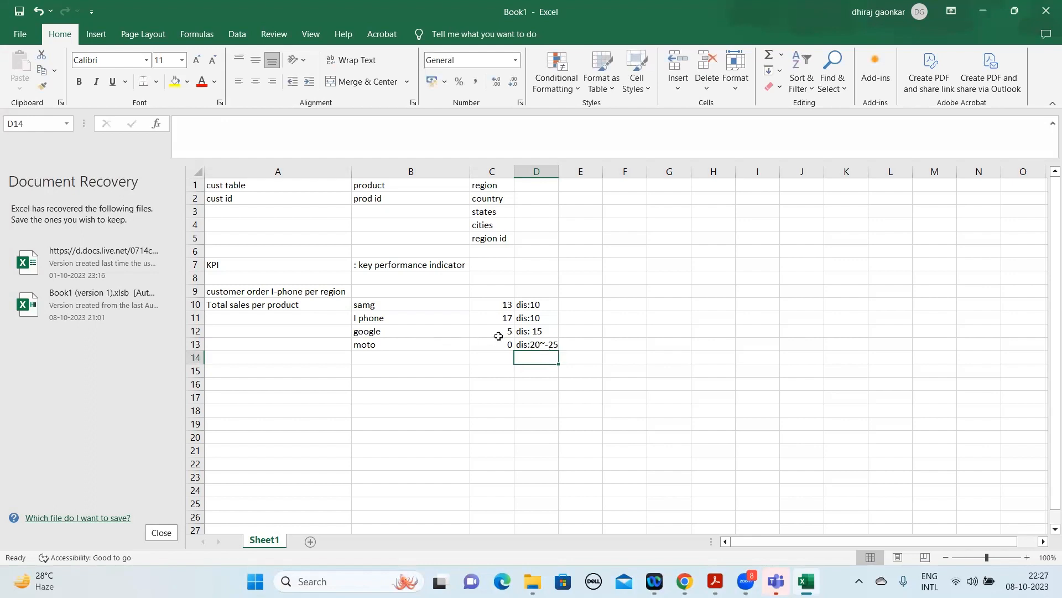
Compare the discount notes in D10:D13 with the products and sales values in B10:C13.
{"action": "left_click_drag", "start_coordinate": [539, 304], "coordinate": [541, 344]}
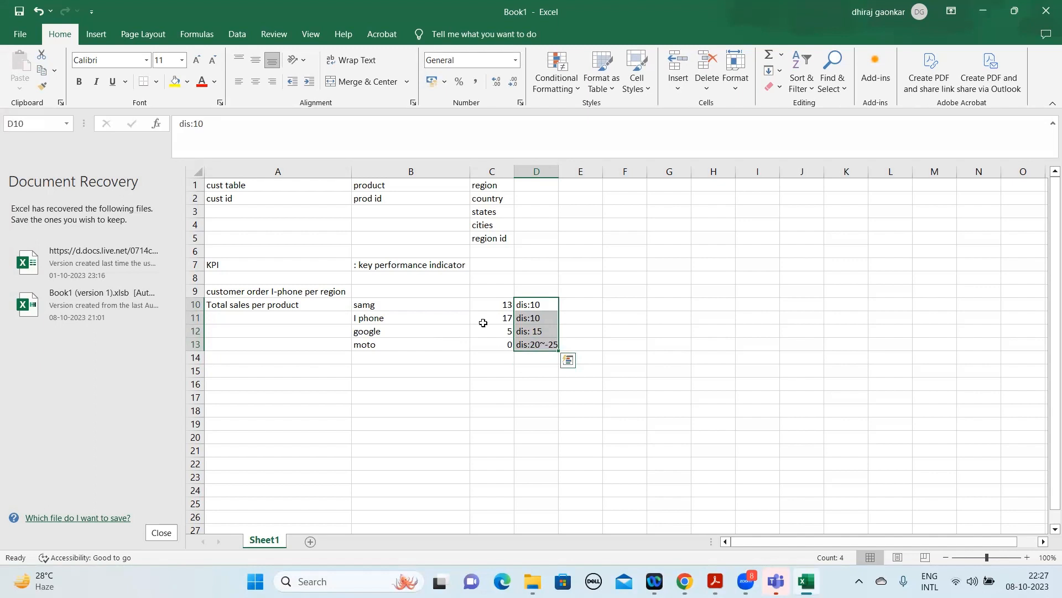
{"action": "left_click", "coordinate": [386, 328]}
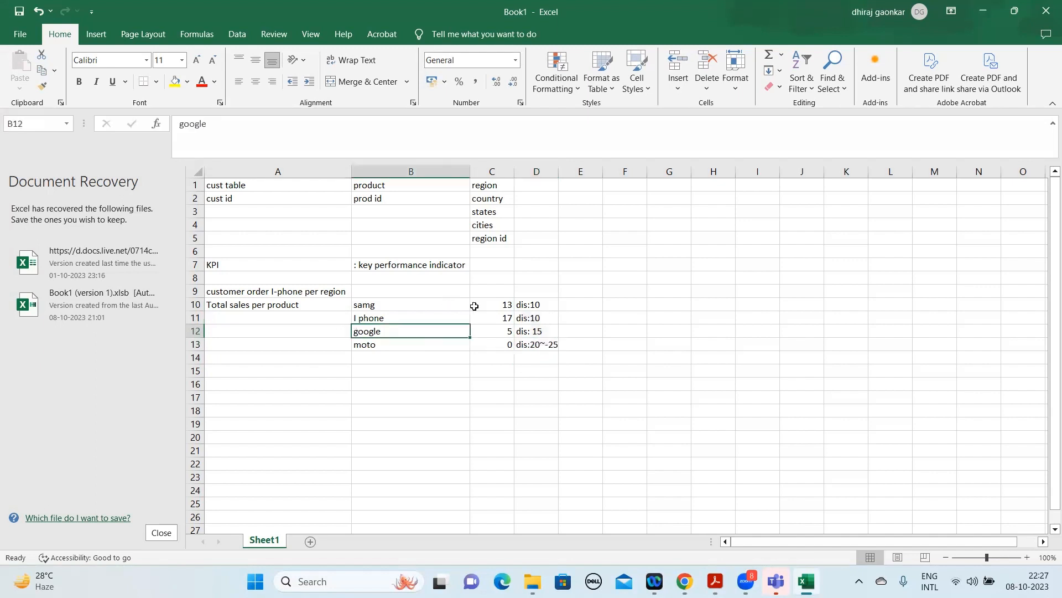
{"action": "left_click_drag", "start_coordinate": [492, 303], "coordinate": [499, 342]}
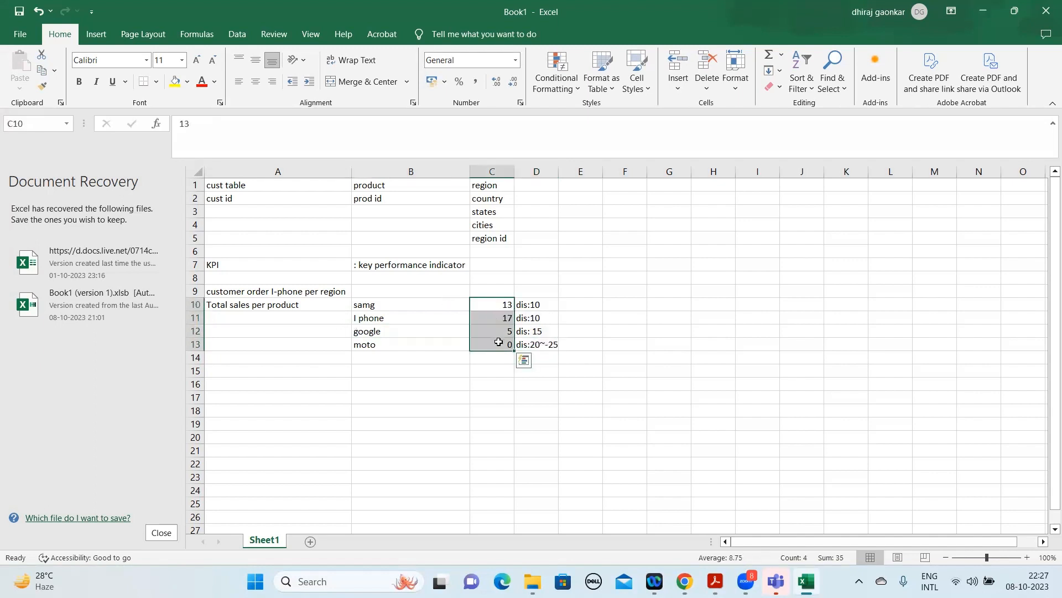
{"action": "left_click", "coordinate": [573, 310]}
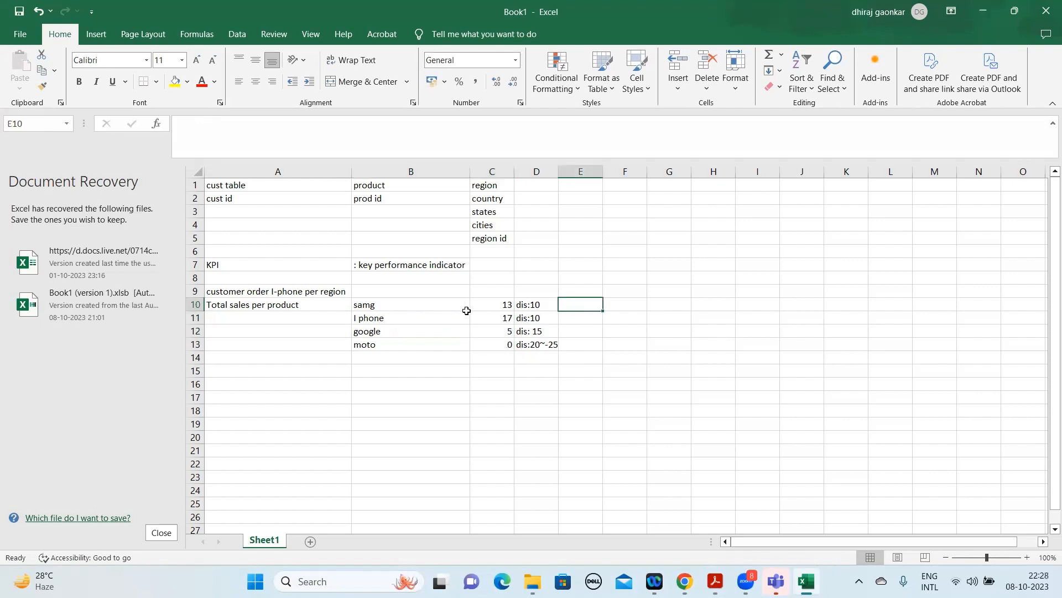
{"action": "left_click_drag", "start_coordinate": [368, 310], "coordinate": [493, 345]}
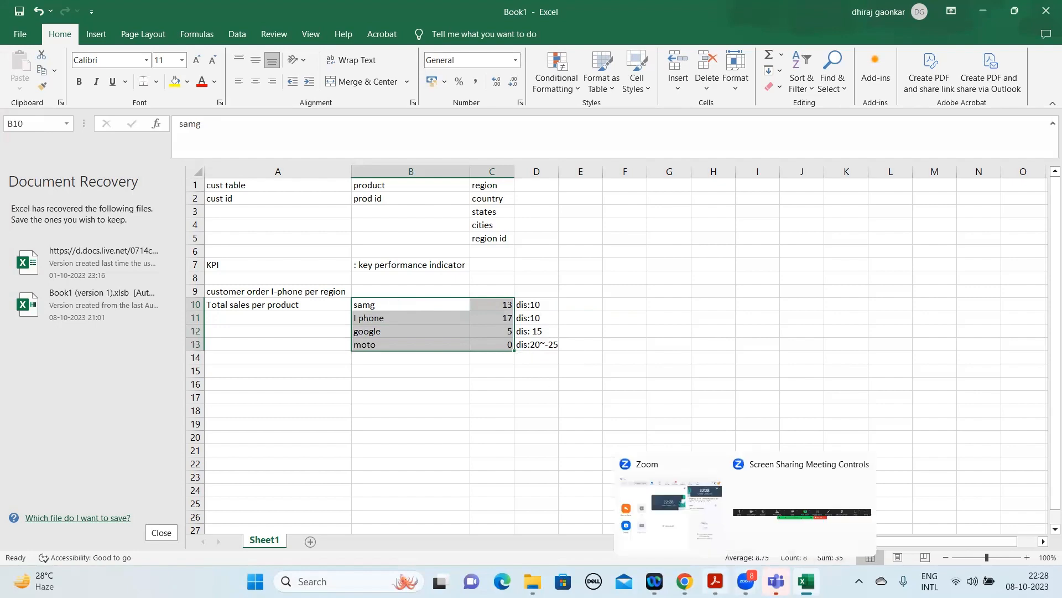
Switch to the Power BI course PDF in Acrobat and review the slides from Key Influencers to the Power BI Optimization preview.
{"action": "left_click", "coordinate": [715, 581]}
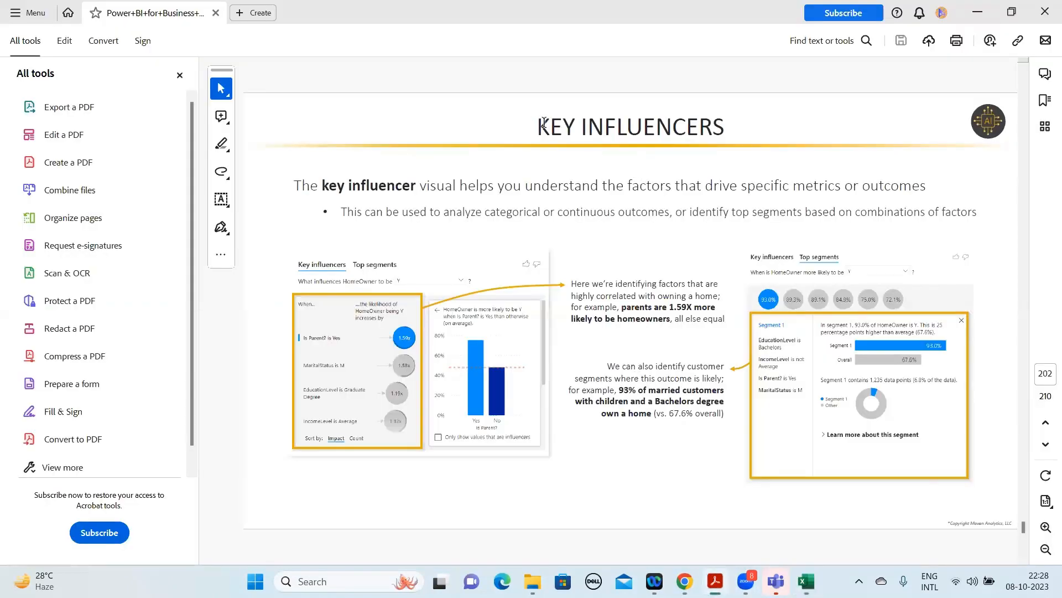
{"action": "left_click_drag", "start_coordinate": [543, 129], "coordinate": [723, 136]}
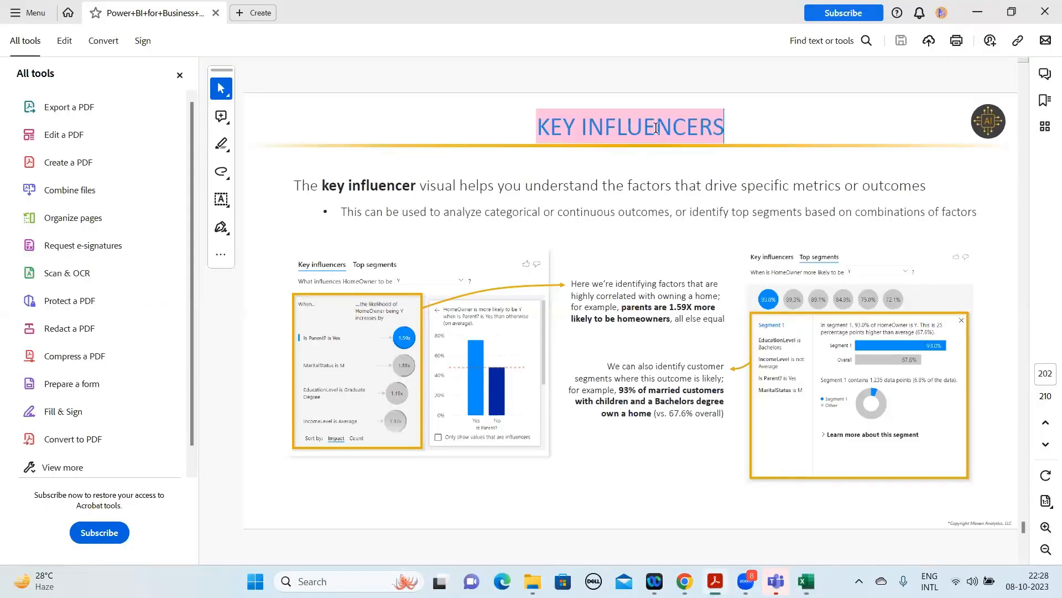
{"action": "left_click", "coordinate": [735, 132]}
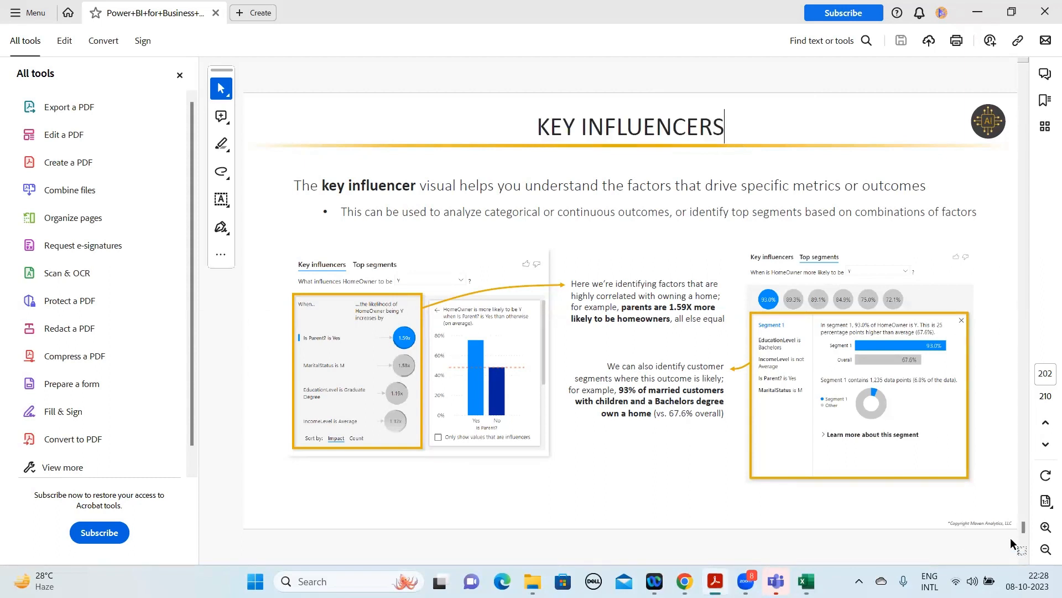
{"action": "left_click", "coordinate": [1023, 559]}
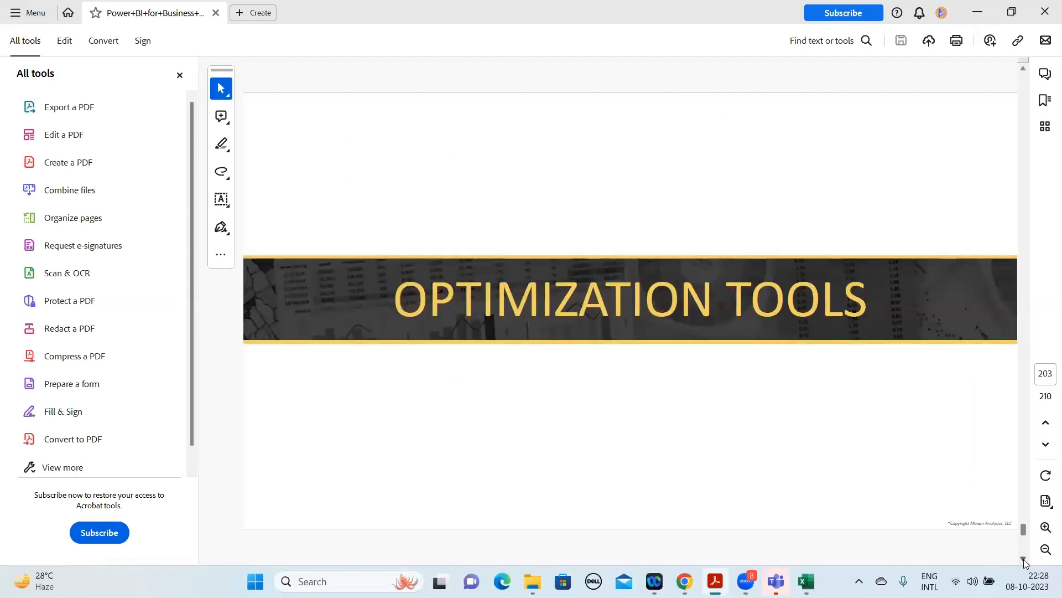
{"action": "left_click", "coordinate": [1024, 558]}
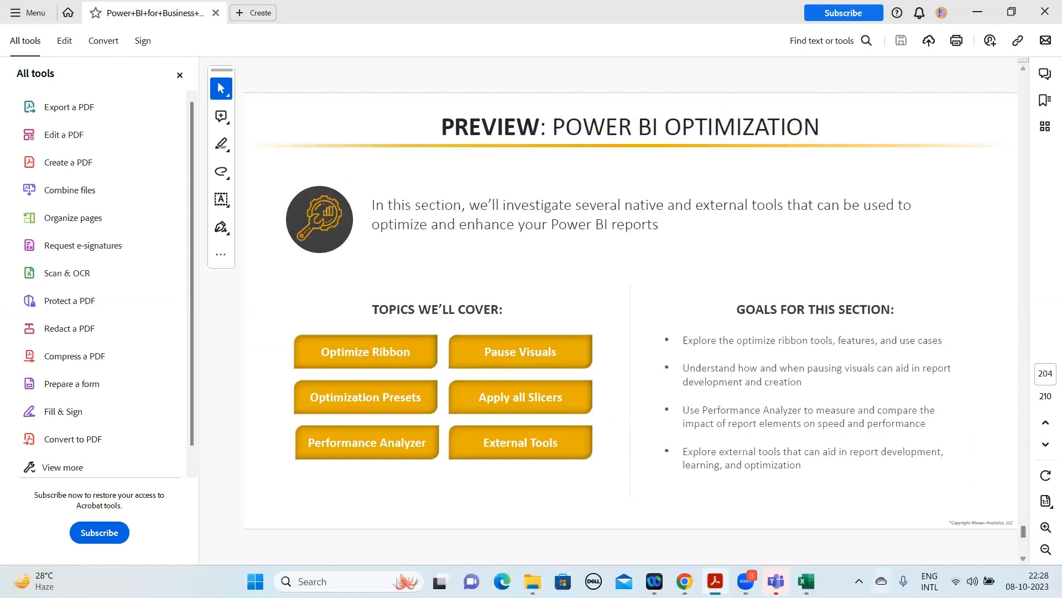
Check the Excel worksheet briefly, return to the Acrobat PDF and page forward to the External Tools slide on page 210.
{"action": "left_click", "coordinate": [806, 581]}
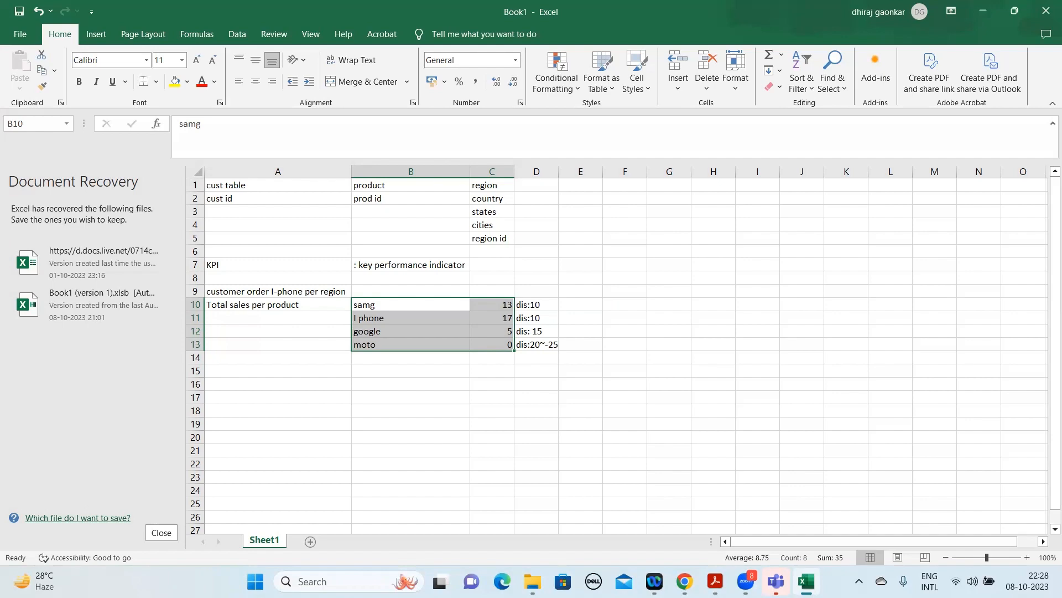
{"action": "left_click", "coordinate": [715, 580]}
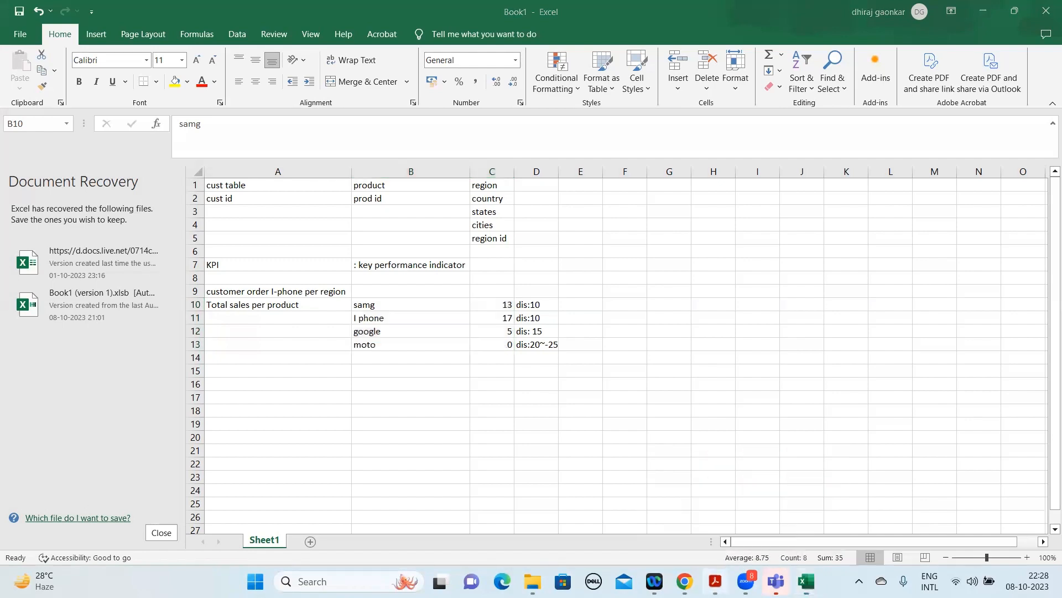
{"action": "left_click", "coordinate": [1024, 559]}
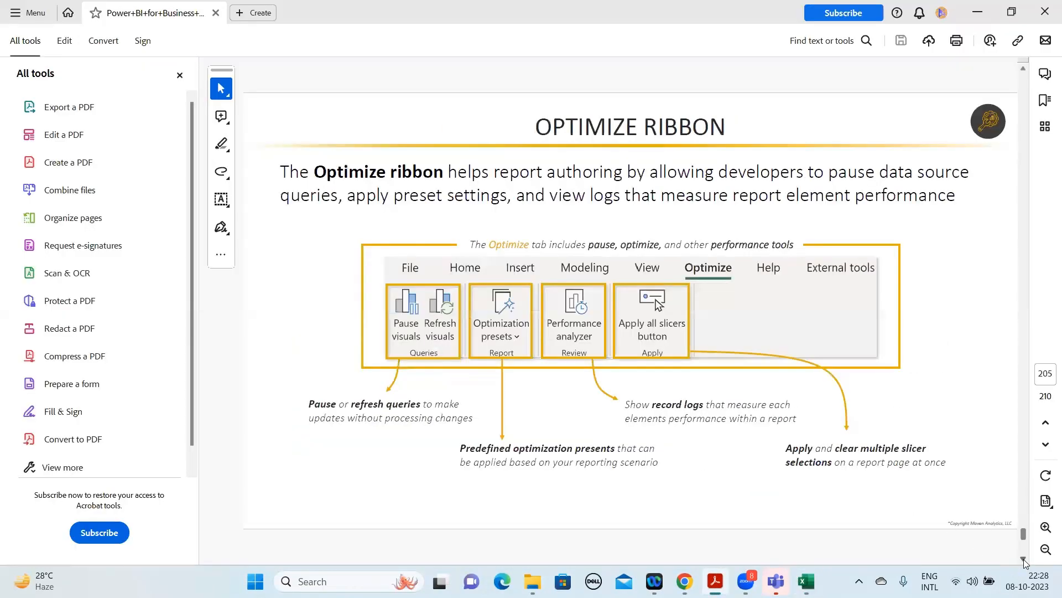
{"action": "left_click", "coordinate": [1023, 559]}
{"action": "left_click", "coordinate": [1023, 558]}
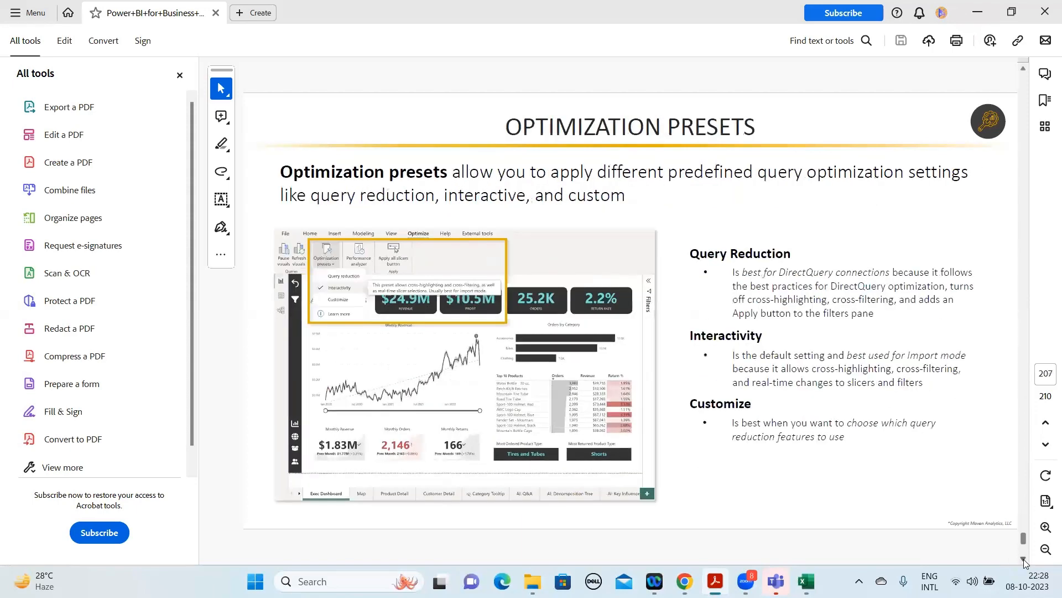
{"action": "left_click", "coordinate": [1024, 559]}
{"action": "left_click", "coordinate": [1023, 559]}
{"action": "left_click", "coordinate": [1023, 558]}
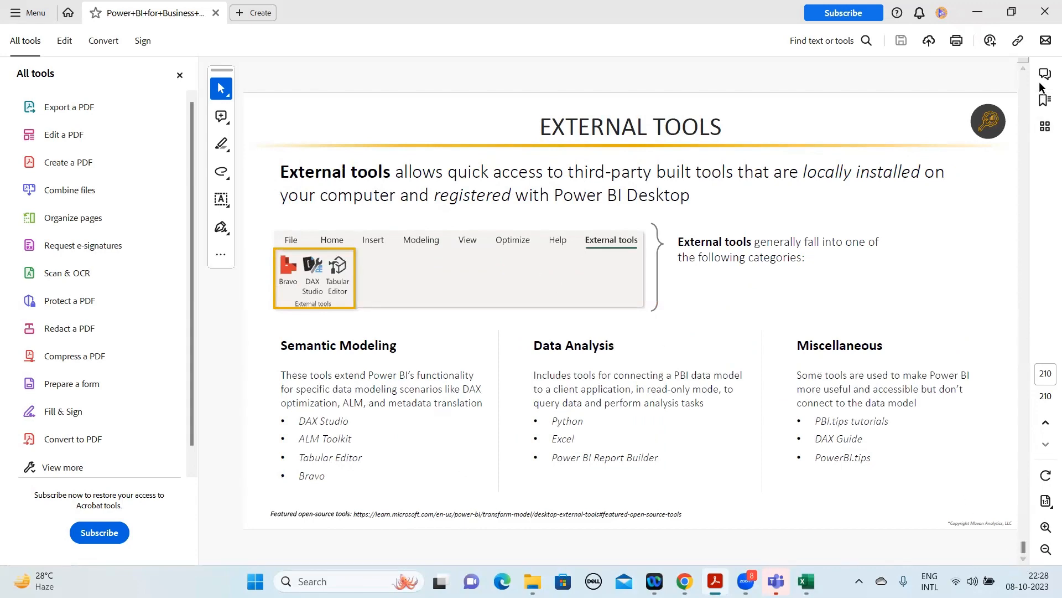
Page back through the course PDF from the External Tools slide to the Bookmarks slide on page 182.
{"action": "left_click", "coordinate": [1024, 70]}
{"action": "left_click", "coordinate": [1023, 70]}
{"action": "left_click", "coordinate": [1023, 71]}
{"action": "left_click", "coordinate": [1023, 70]}
{"action": "left_click", "coordinate": [1023, 70]}
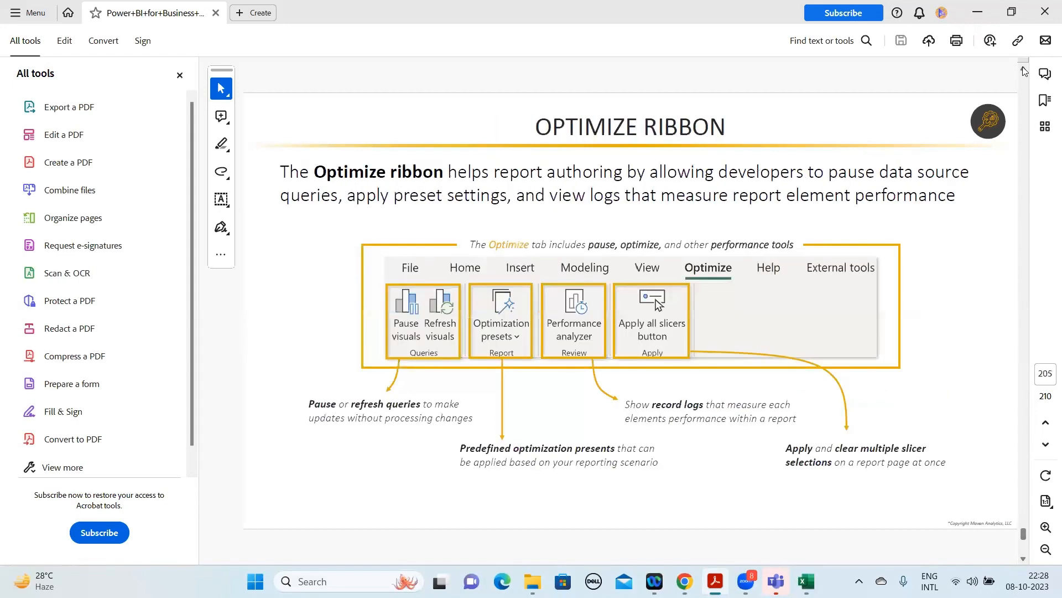
{"action": "left_click", "coordinate": [1024, 71]}
{"action": "left_click", "coordinate": [1023, 71]}
{"action": "left_click", "coordinate": [1023, 70]}
{"action": "left_click", "coordinate": [1023, 70]}
{"action": "left_click", "coordinate": [1023, 70]}
{"action": "left_click", "coordinate": [1024, 71]}
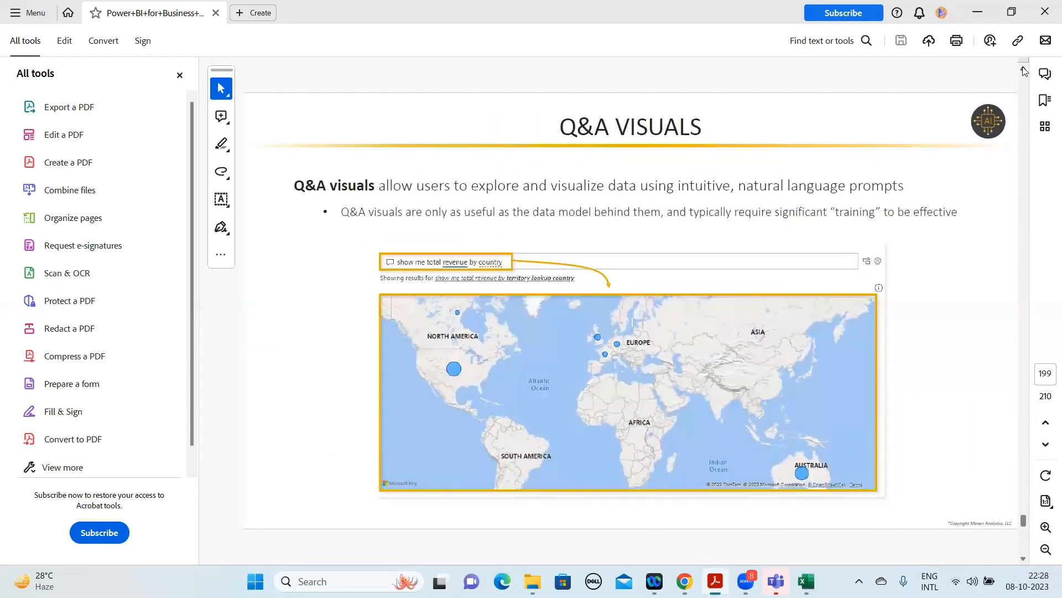
{"action": "left_click", "coordinate": [1023, 70]}
{"action": "left_click", "coordinate": [1024, 71]}
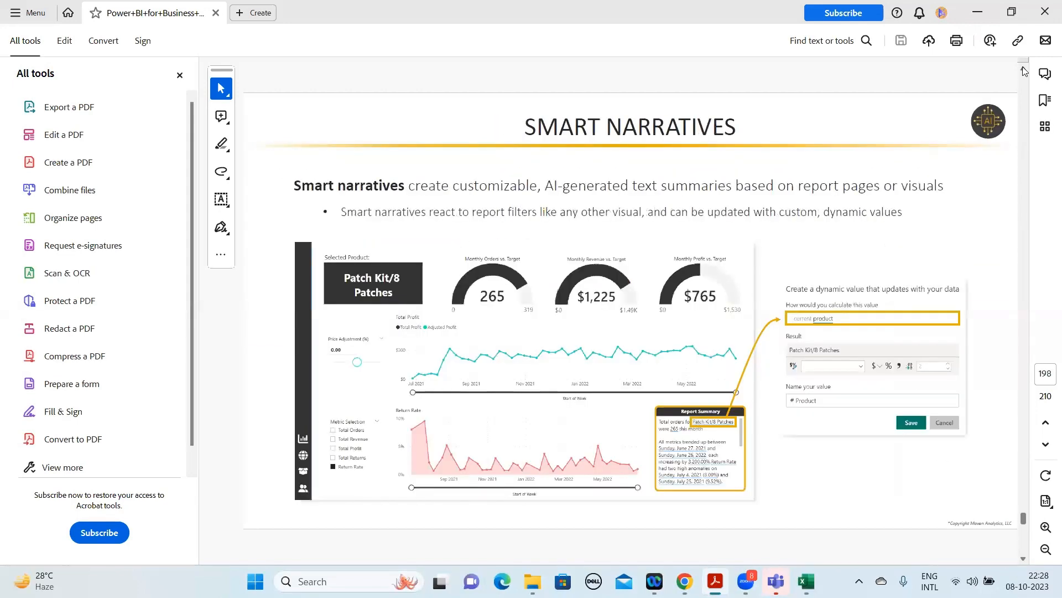
{"action": "left_click", "coordinate": [1024, 70]}
{"action": "left_click", "coordinate": [1023, 70]}
{"action": "left_click", "coordinate": [1024, 70]}
{"action": "left_click", "coordinate": [1023, 70]}
{"action": "left_click", "coordinate": [1024, 70]}
{"action": "left_click", "coordinate": [1024, 70]}
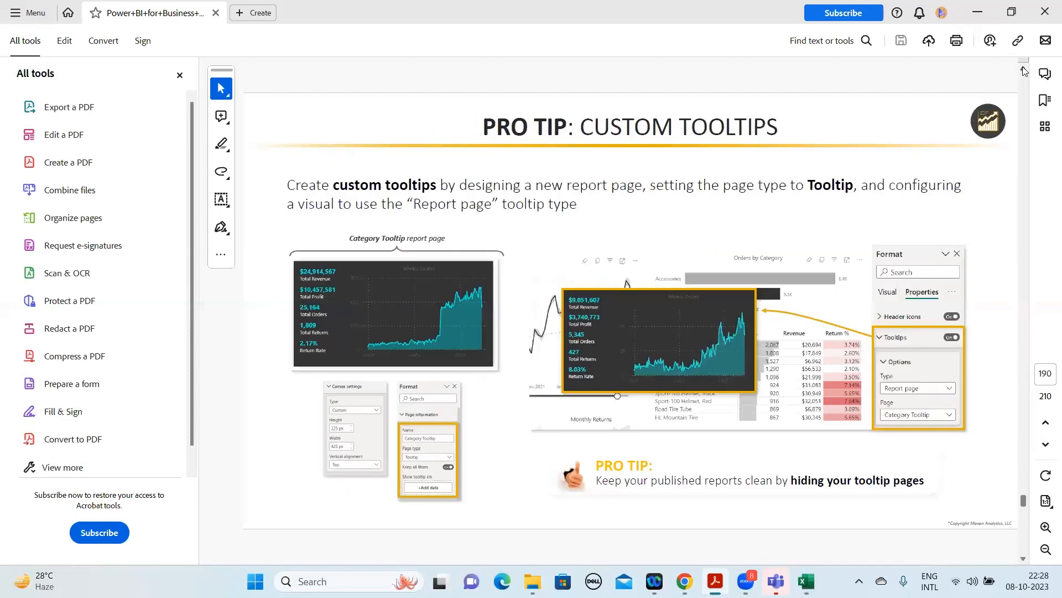
{"action": "left_click", "coordinate": [1023, 70]}
{"action": "left_click", "coordinate": [1024, 70]}
{"action": "left_click", "coordinate": [1023, 71]}
{"action": "left_click", "coordinate": [1023, 70]}
{"action": "left_click", "coordinate": [1024, 71]}
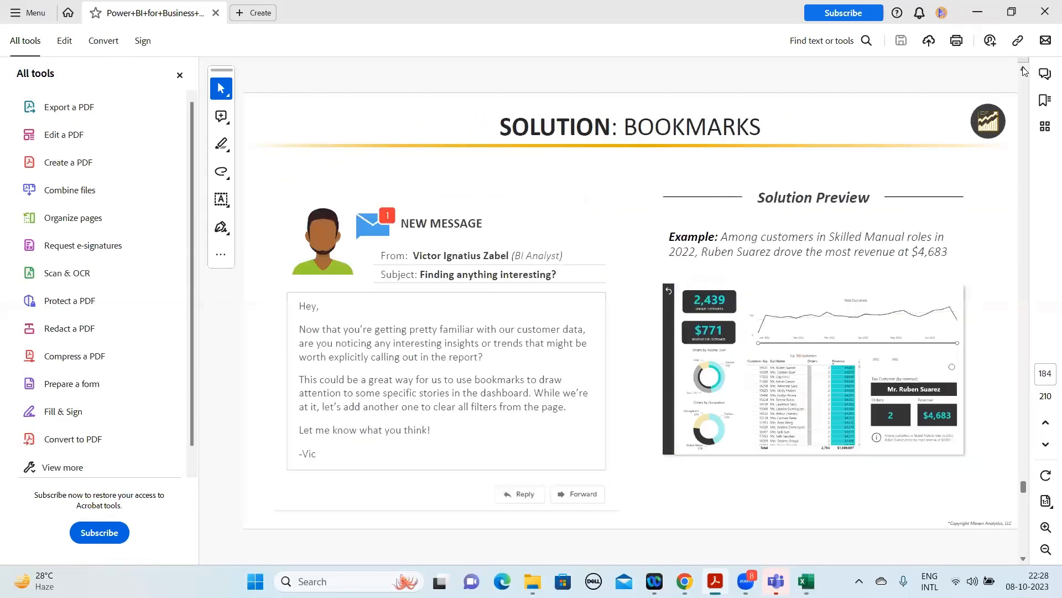
{"action": "left_click", "coordinate": [1023, 70]}
{"action": "left_click", "coordinate": [1023, 70]}
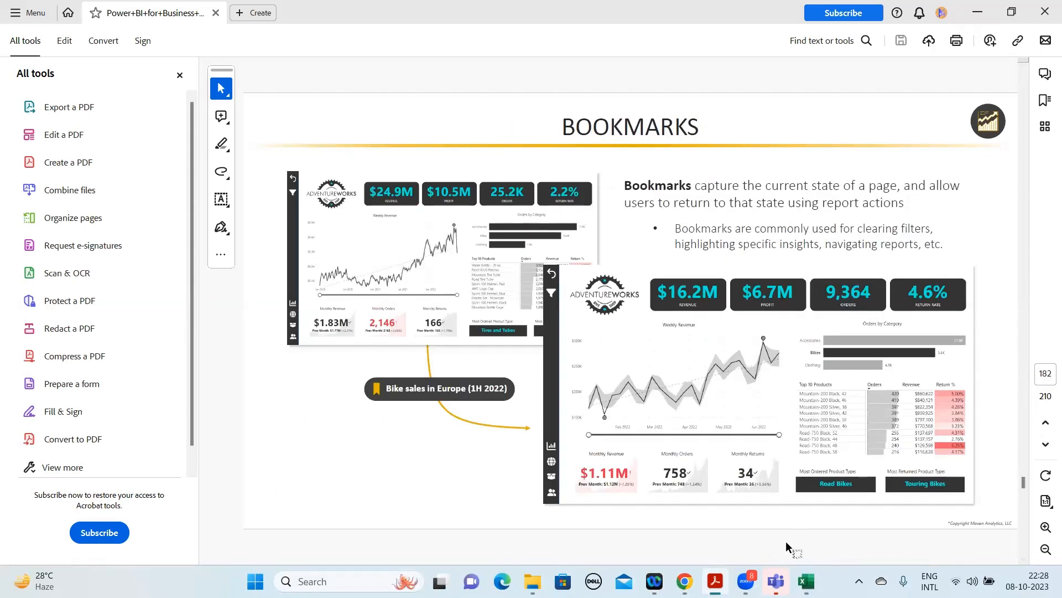
{"action": "mouse_move", "coordinate": [806, 580]}
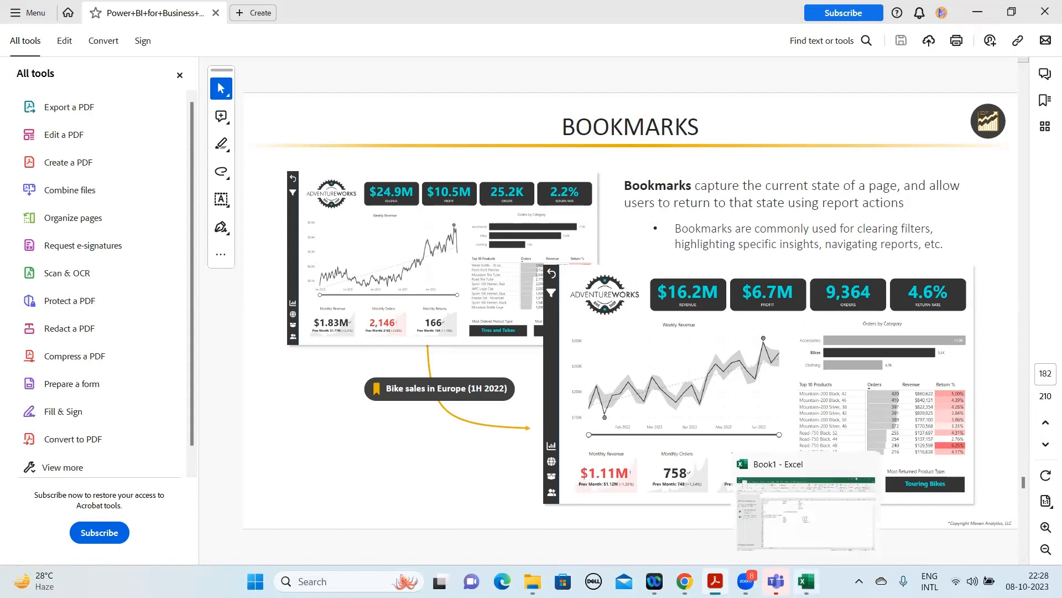